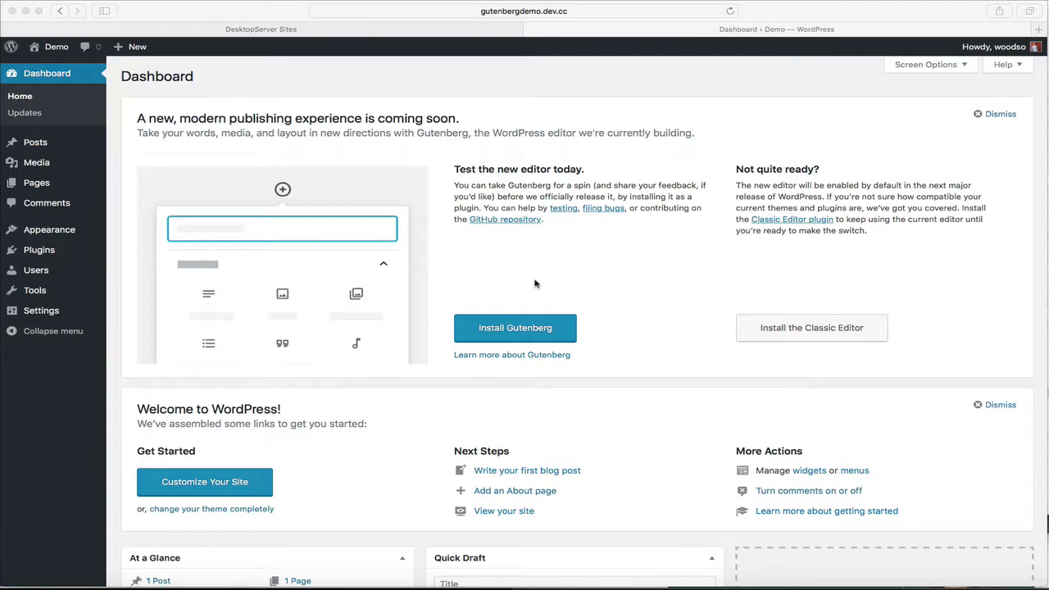
Step: Install and activate the Gutenberg plugin from the dashboard, and dismiss the welcome tip in the demo post
left_click(528, 331)
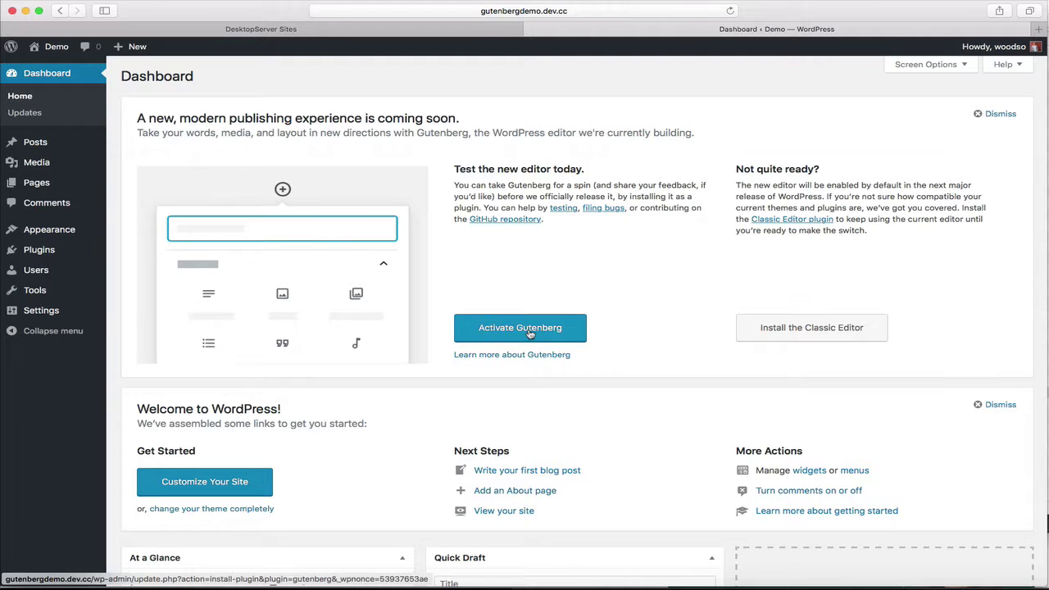
left_click(530, 332)
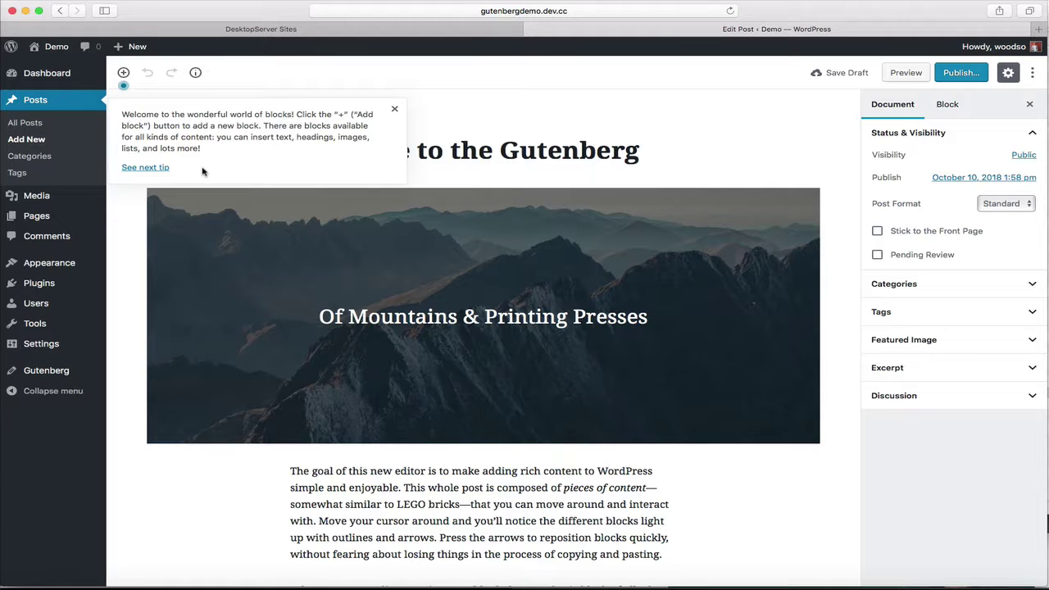
left_click(394, 110)
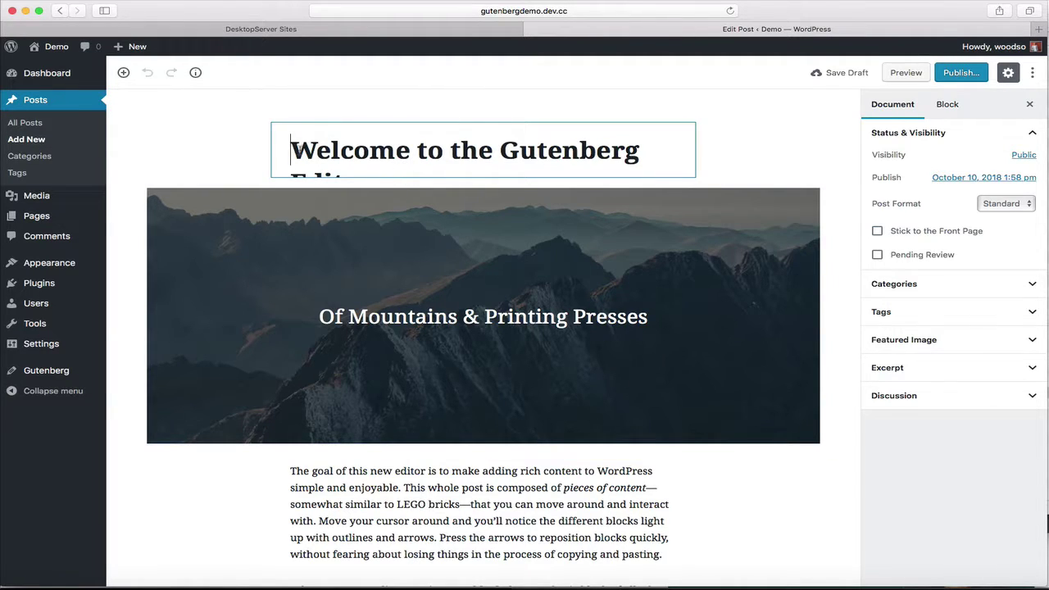
Step: Shorten the demo post's title to "Welcome to the Gutenberg"
left_click_drag(291, 150, 656, 170)
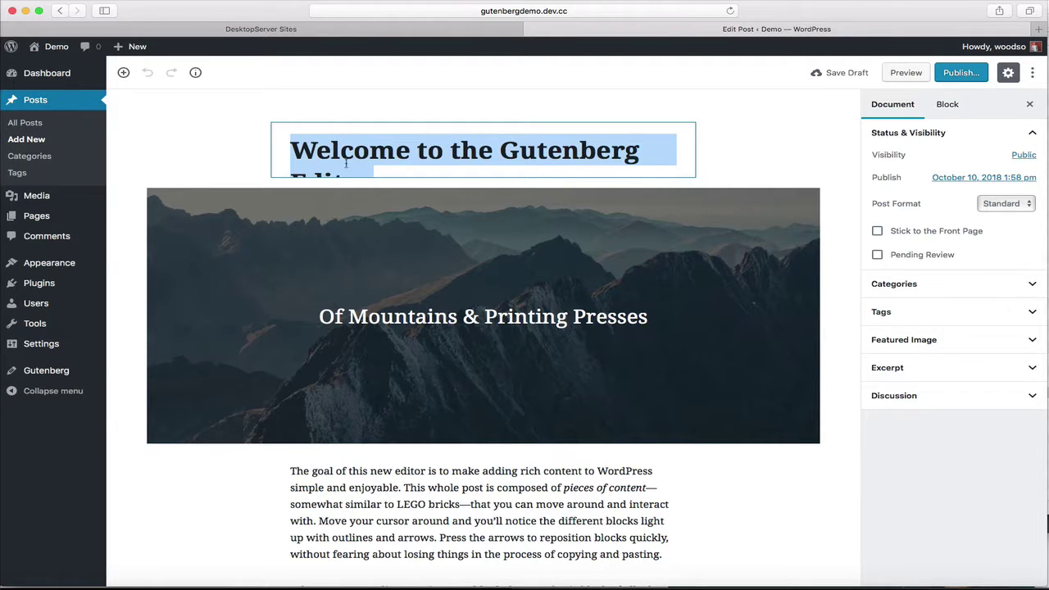
left_click_drag(383, 169, 286, 177)
key("BackSpace")
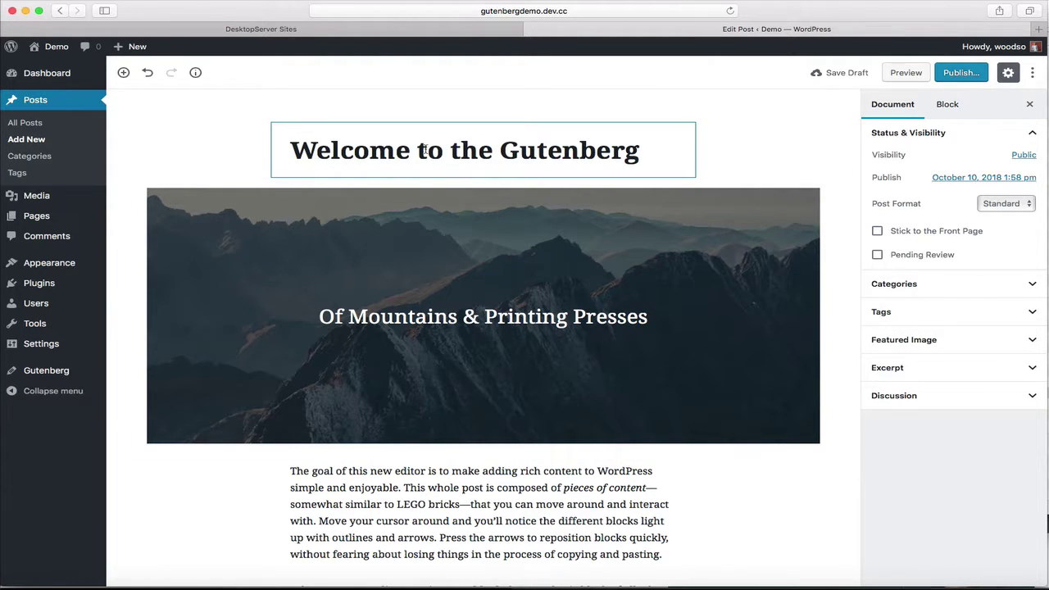
left_click_drag(648, 159, 291, 156)
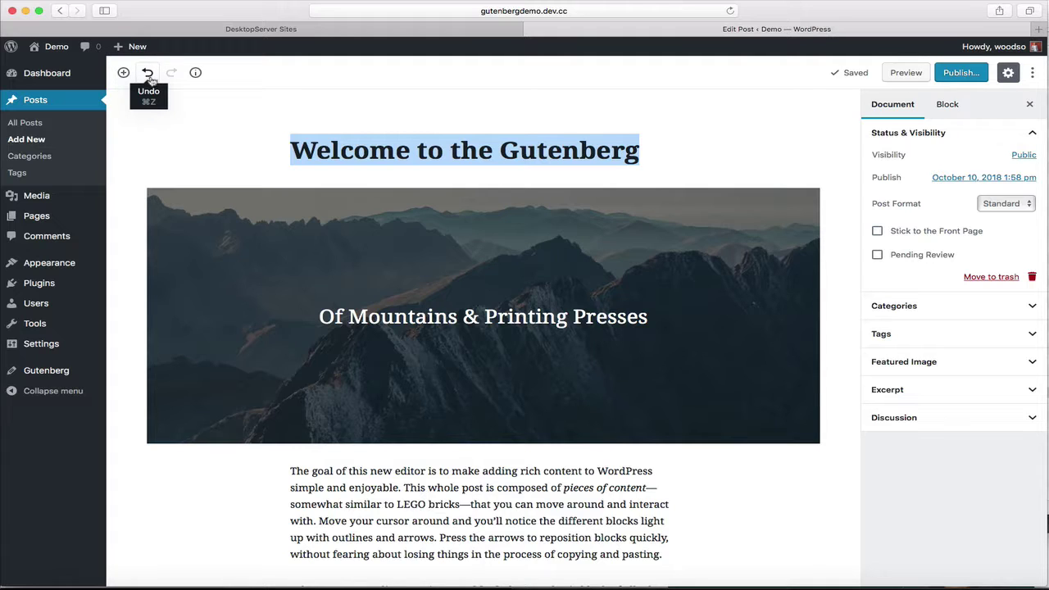
Step: Review the post's content statistics and document outline, and open a preview of the post
left_click(195, 79)
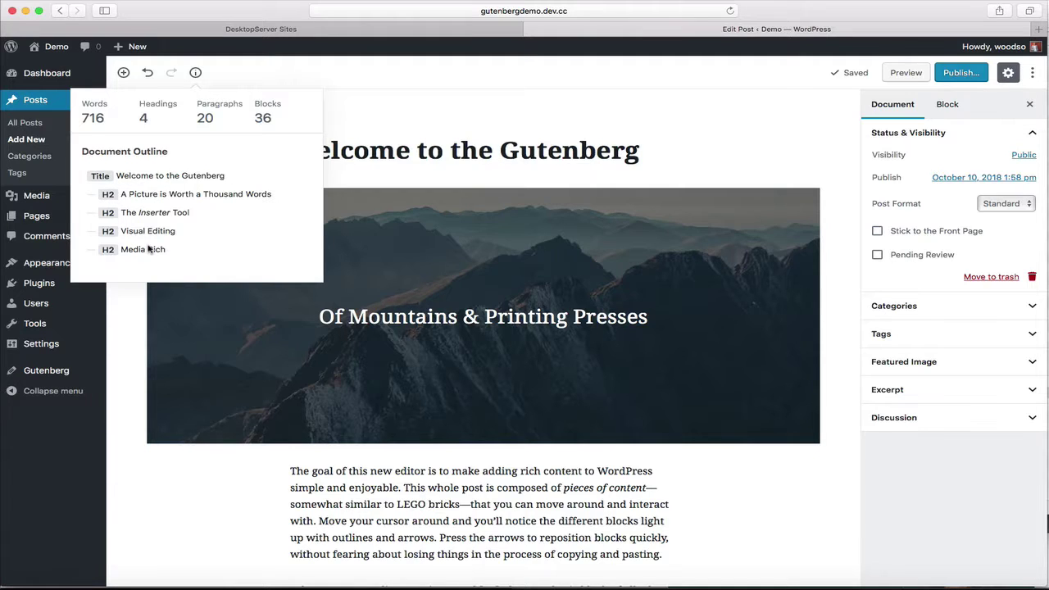
scroll(150, 249, "down", 1)
scroll(151, 250, "up", 1)
left_click(197, 81)
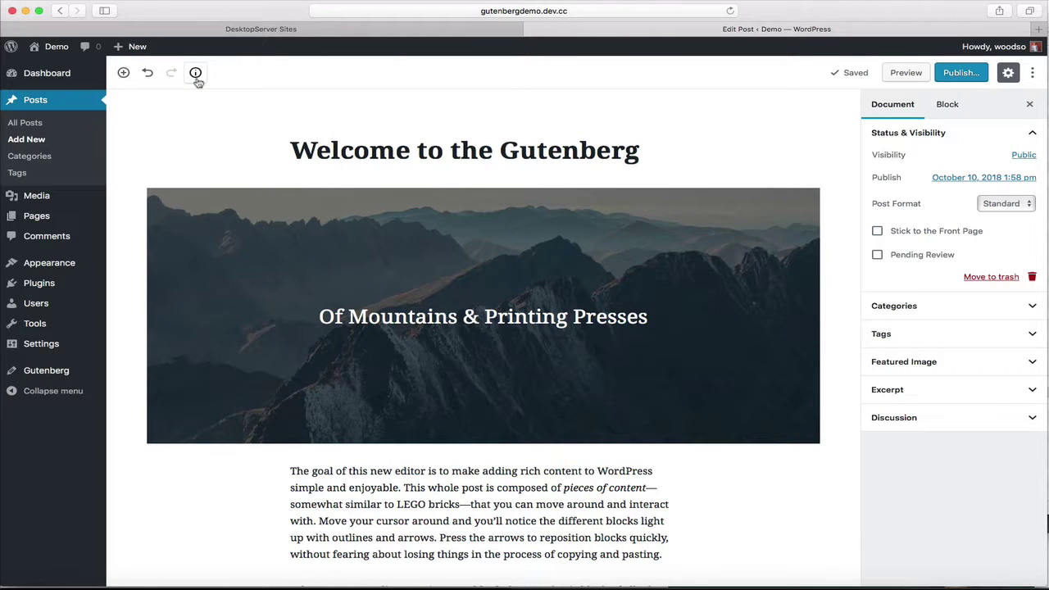
left_click(905, 72)
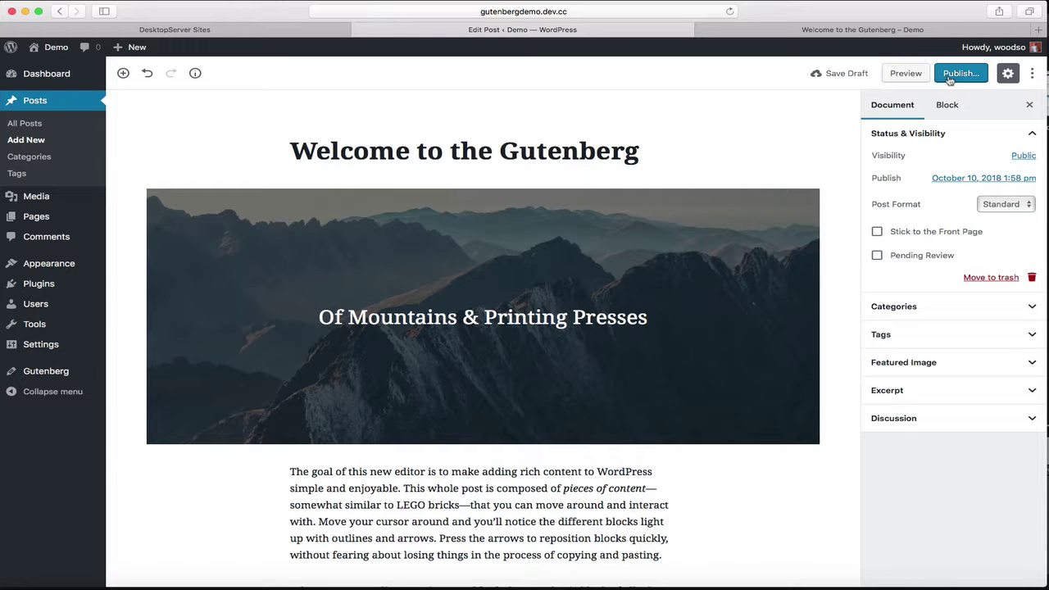
Step: Hide and reshow the settings sidebar, and inspect the settings for the cover image, post title and first paragraph
left_click(1007, 75)
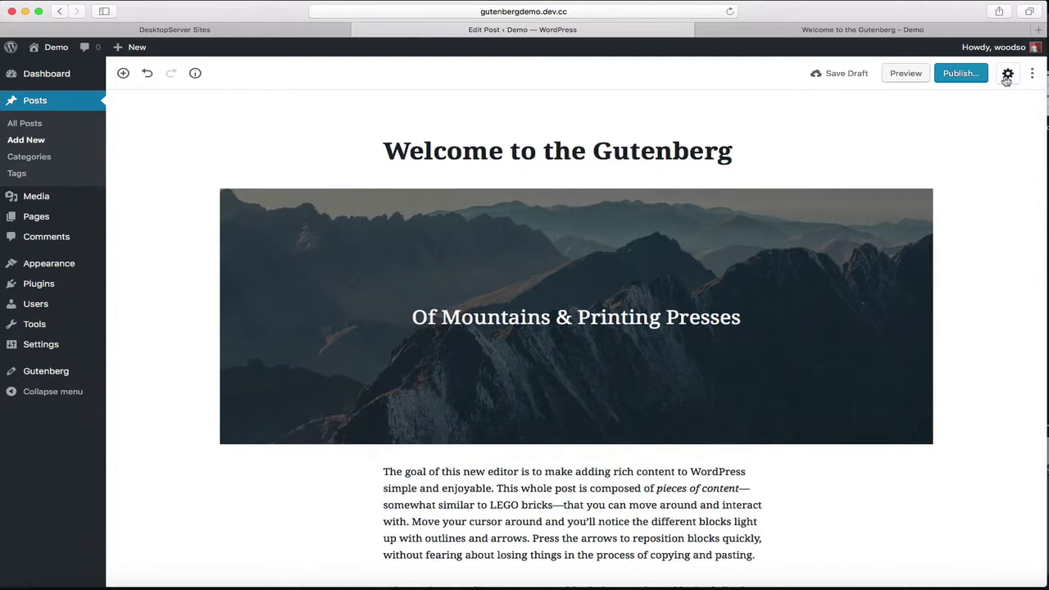
left_click(1007, 75)
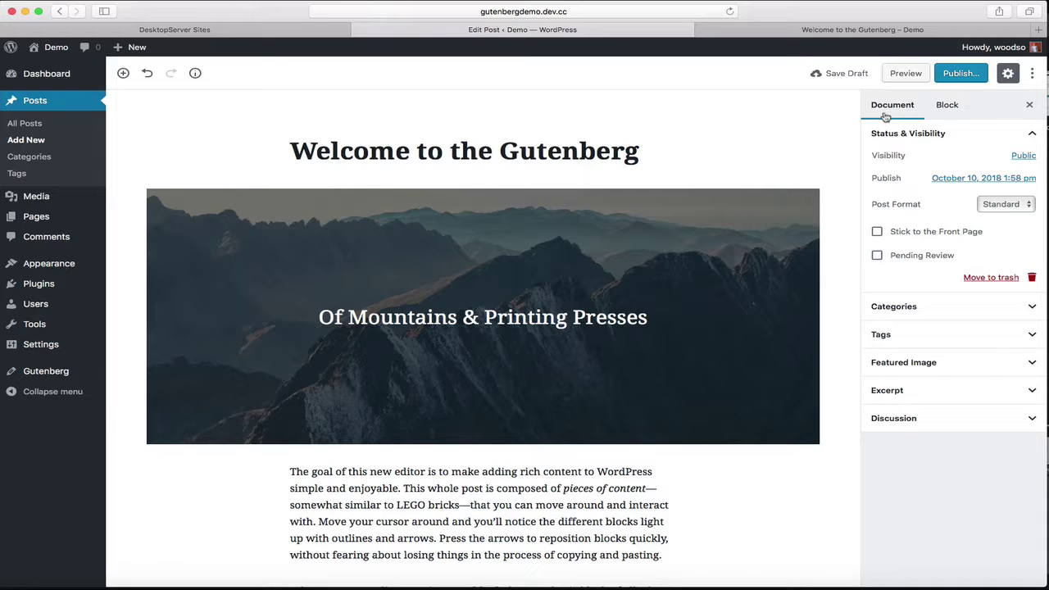
left_click(947, 106)
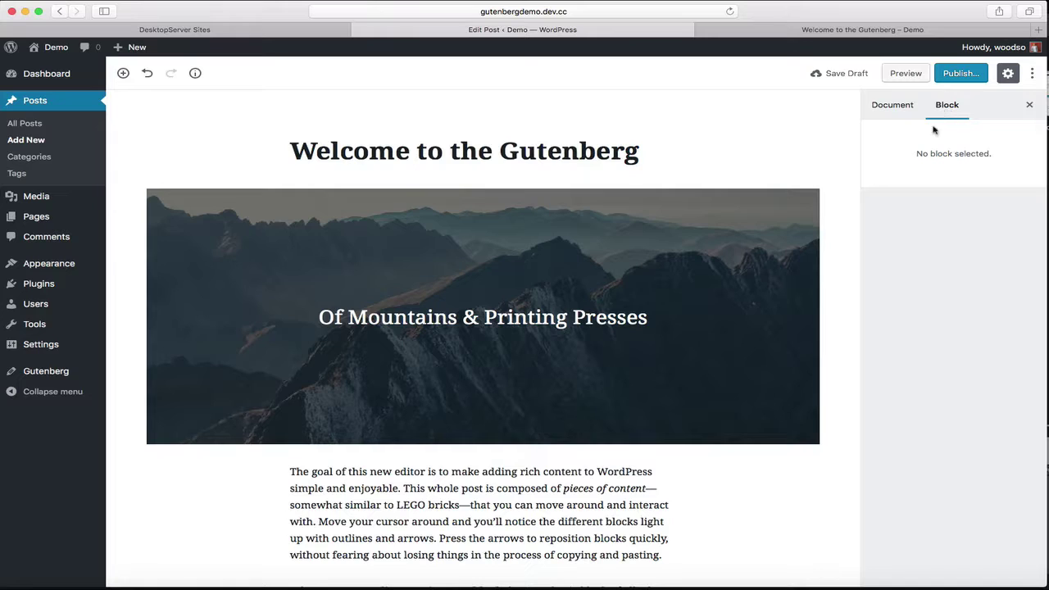
left_click(730, 258)
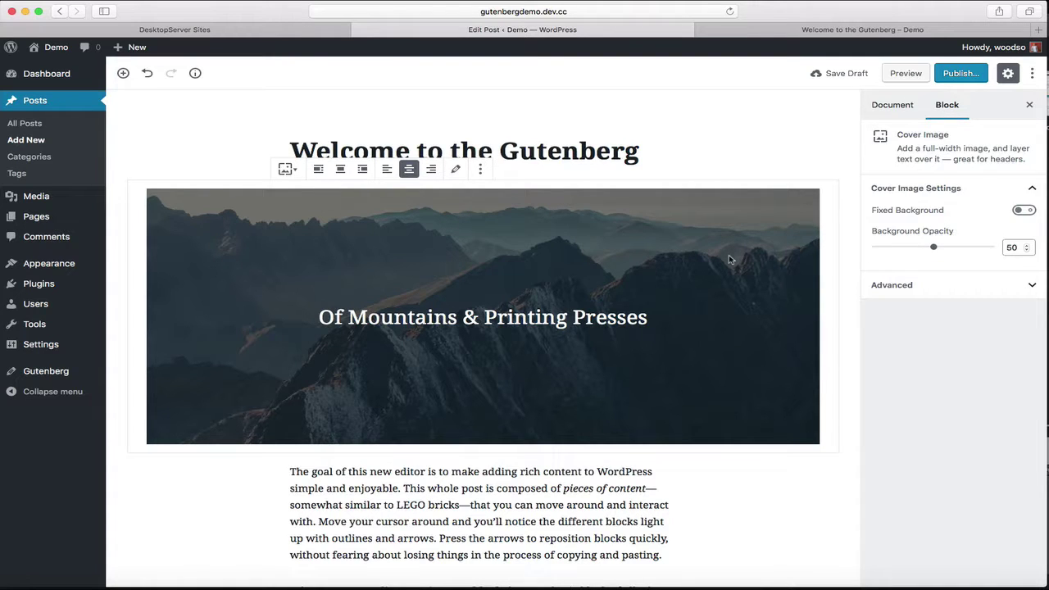
left_click(619, 154)
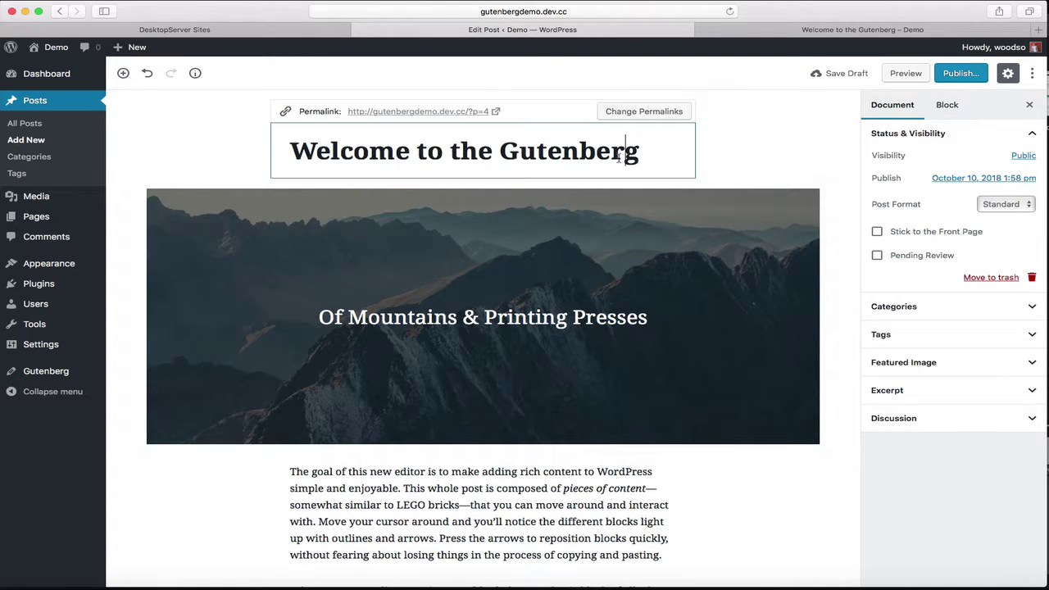
left_click(622, 491)
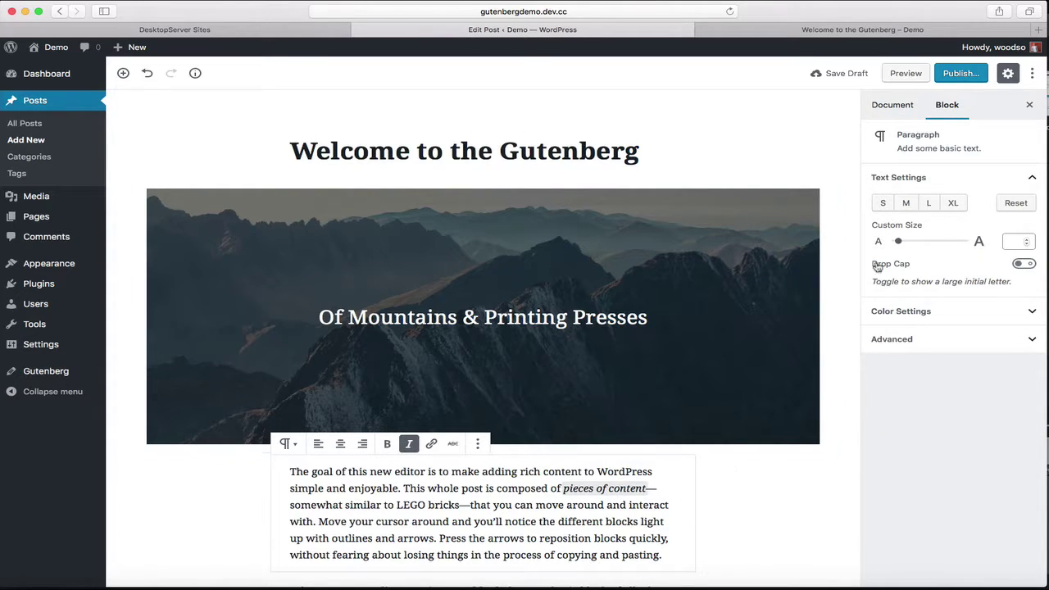
left_click(761, 275)
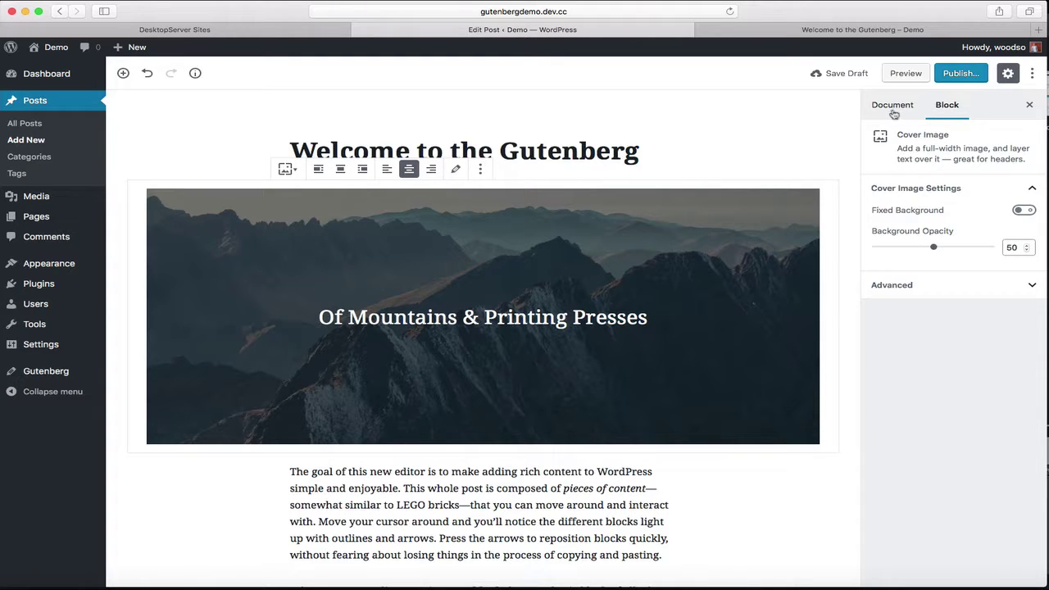
Step: Toggle the settings sidebar off and on several times, leaving it shown
left_click(1007, 73)
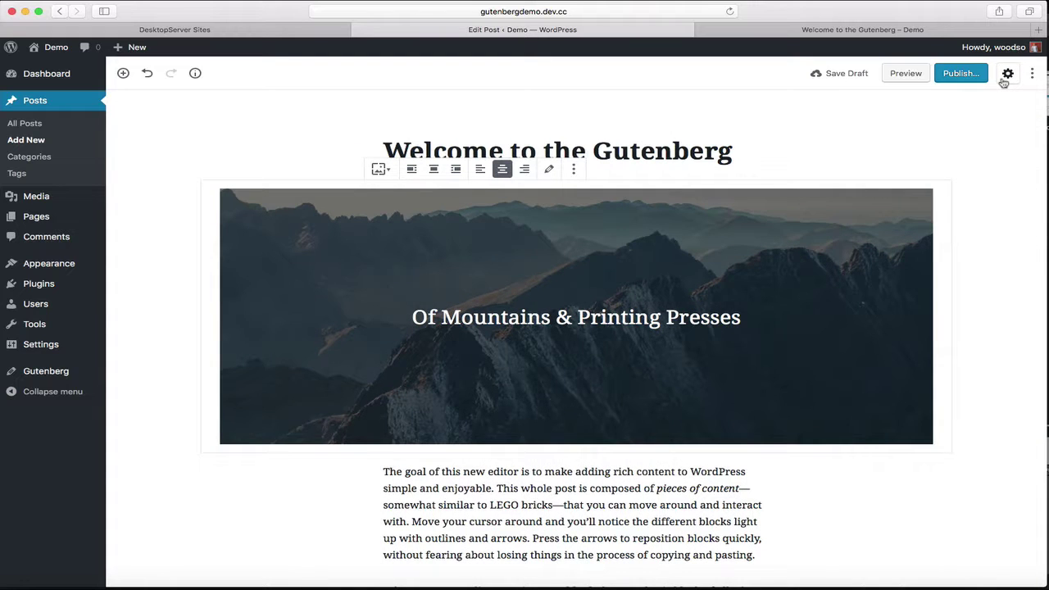
left_click(1004, 77)
left_click(1004, 77)
left_click(1007, 74)
left_click(1005, 77)
left_click(1005, 77)
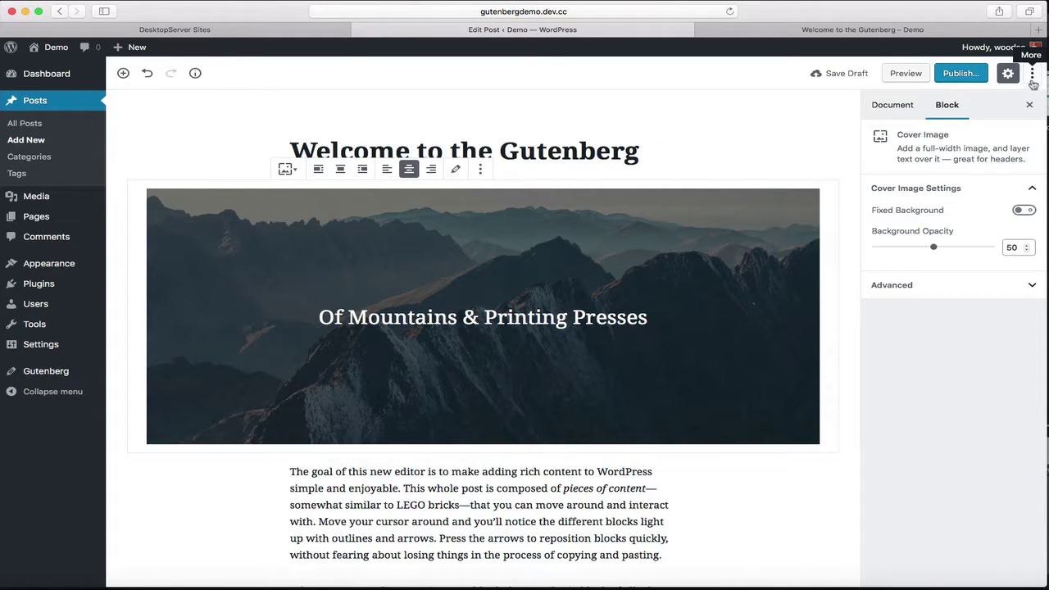
Step: Try the Unified Toolbar, turn it off, and compare the floating toolbars of the first paragraph and the cover image
left_click(1032, 76)
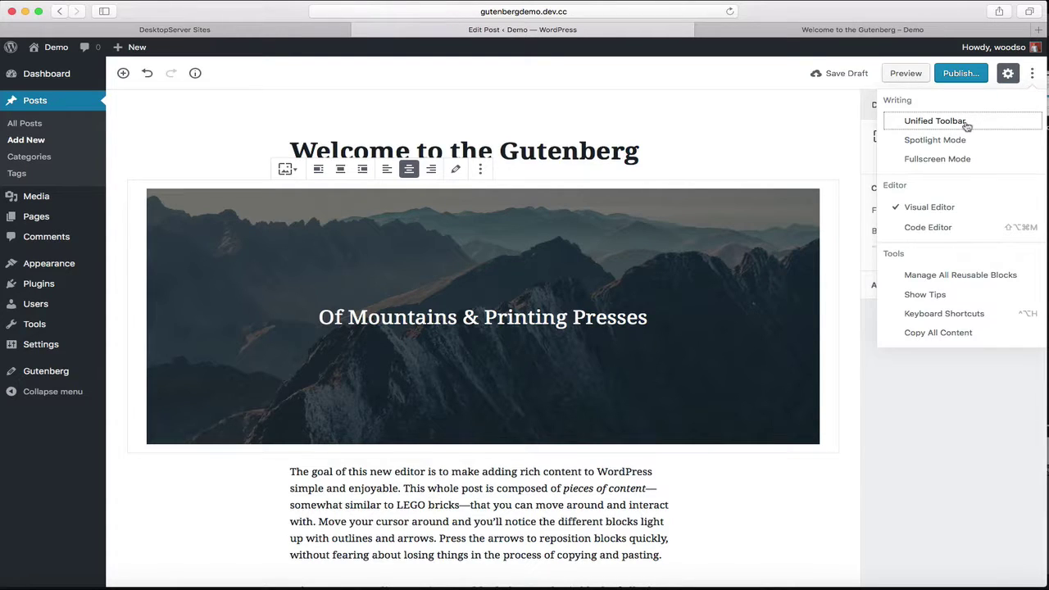
left_click(937, 122)
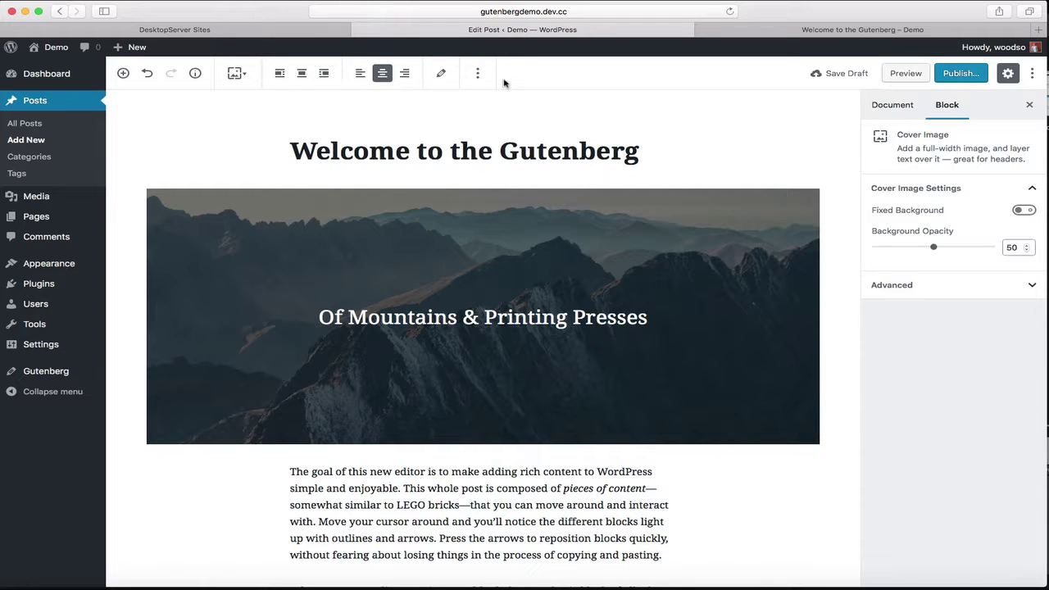
left_click(1030, 75)
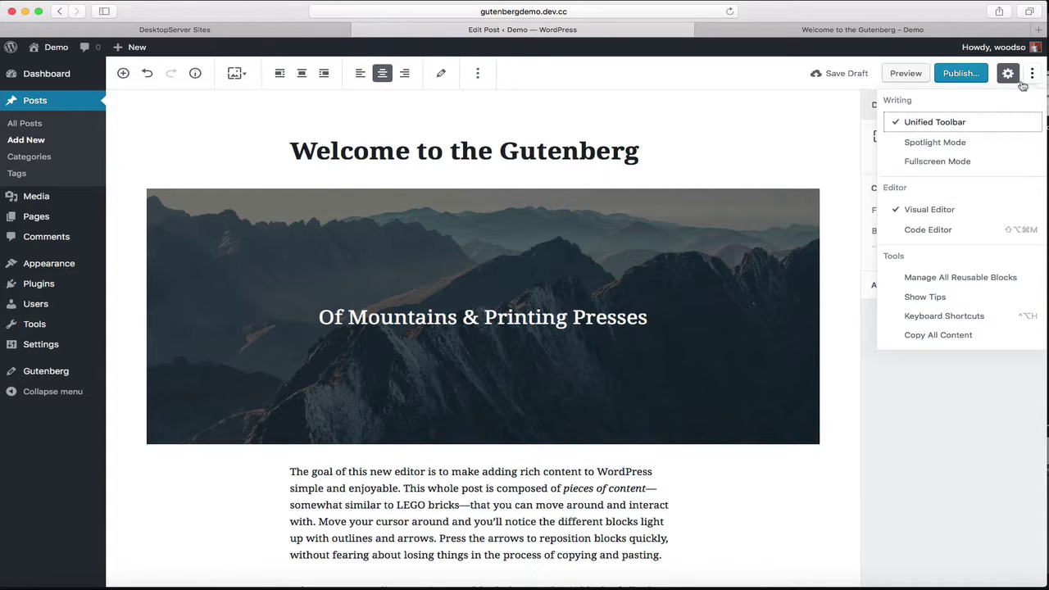
left_click(935, 122)
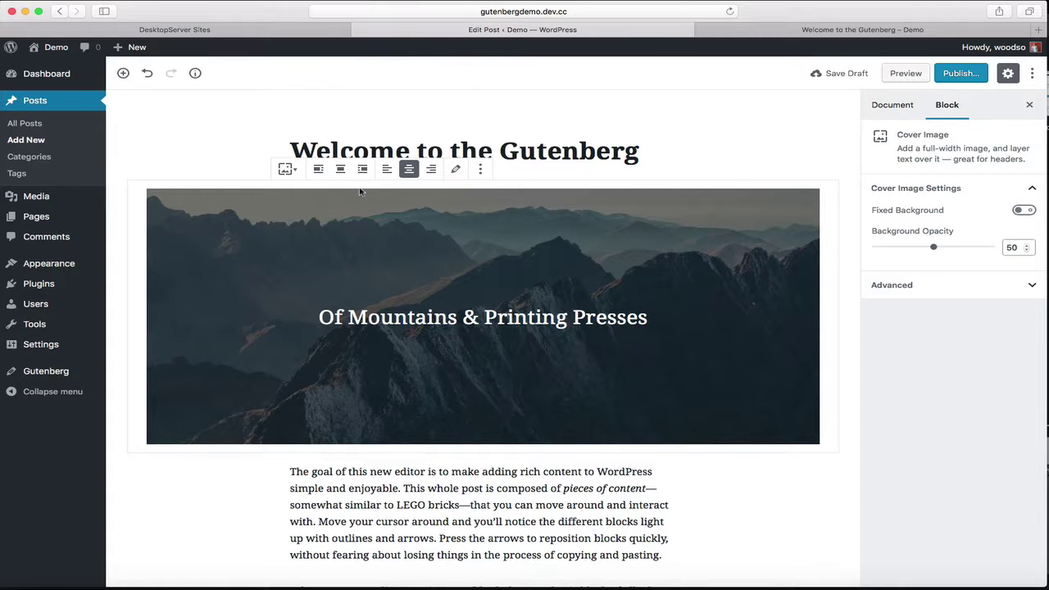
left_click(424, 522)
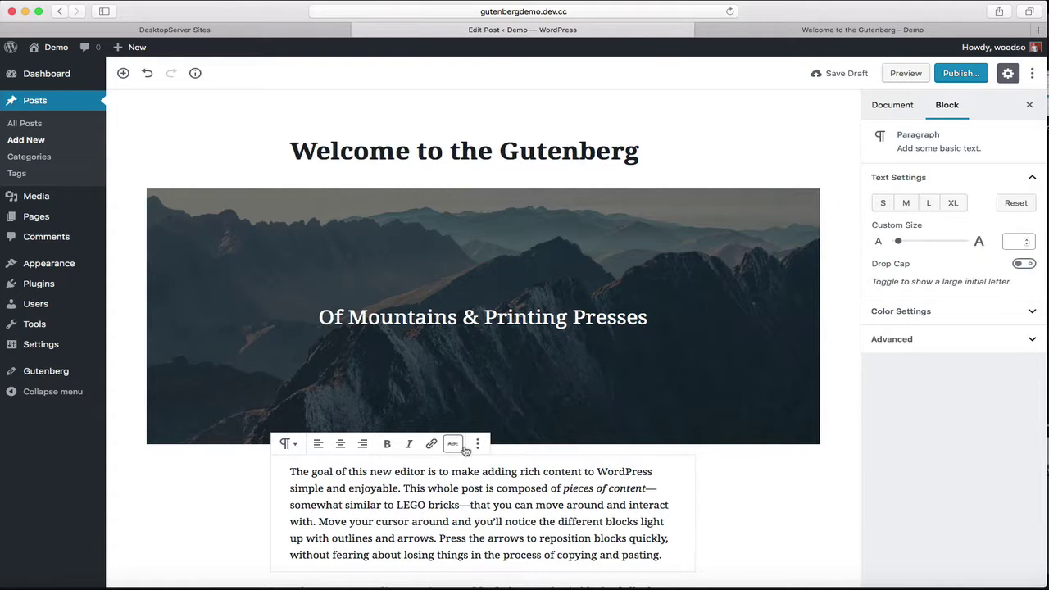
left_click(312, 200)
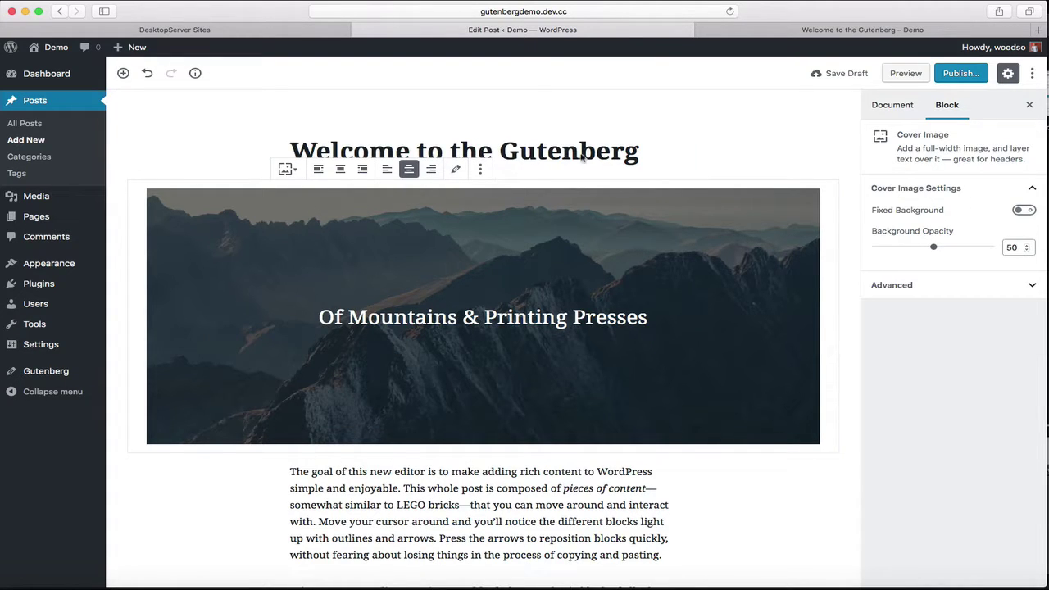
Step: Turn on the Unified Toolbar again with the cover image selected, and switch it back off
left_click(1032, 73)
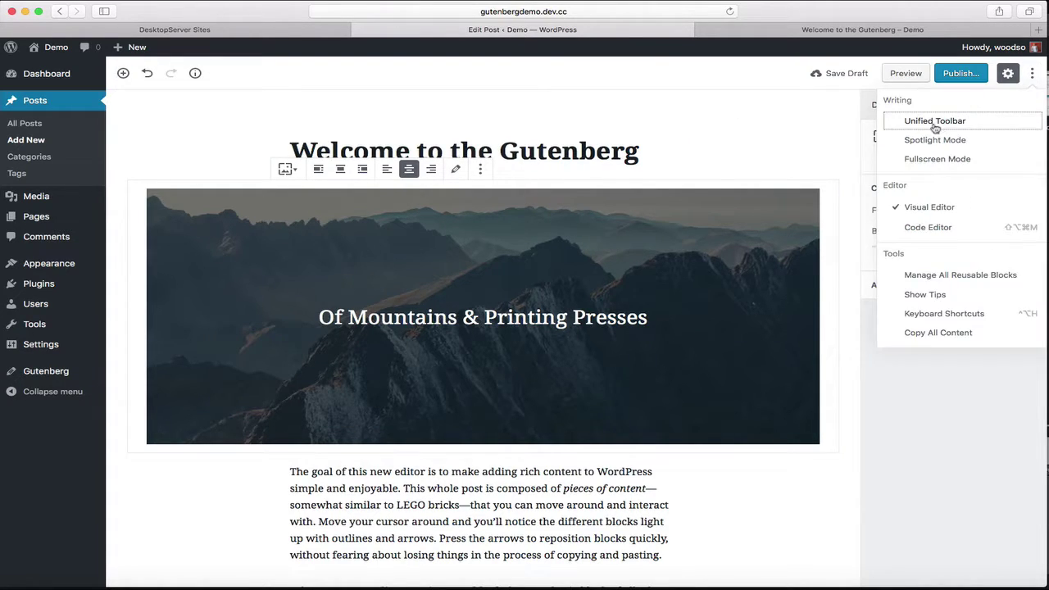
left_click(958, 120)
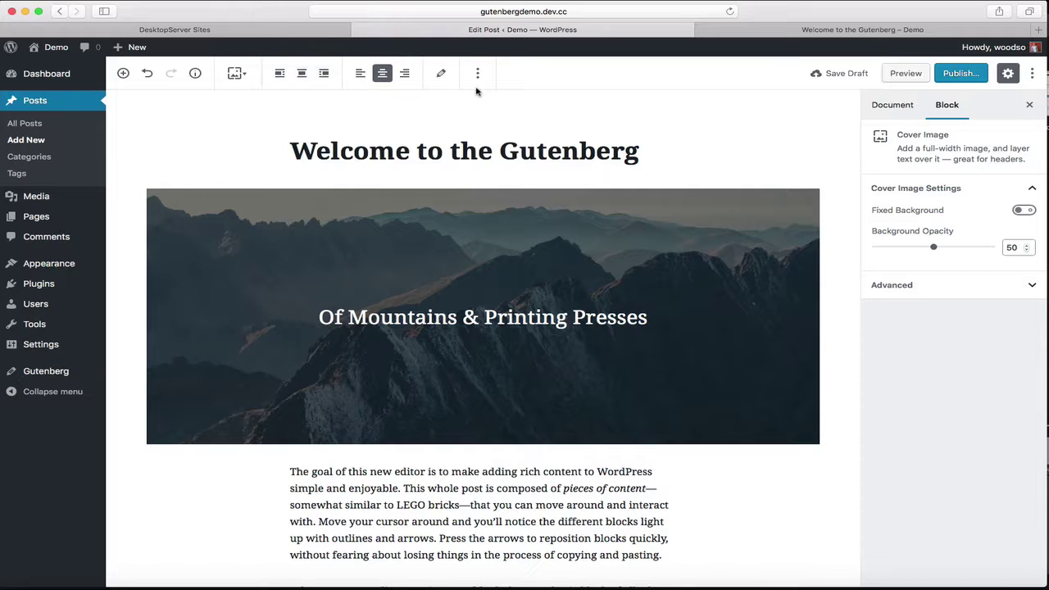
left_click(1031, 77)
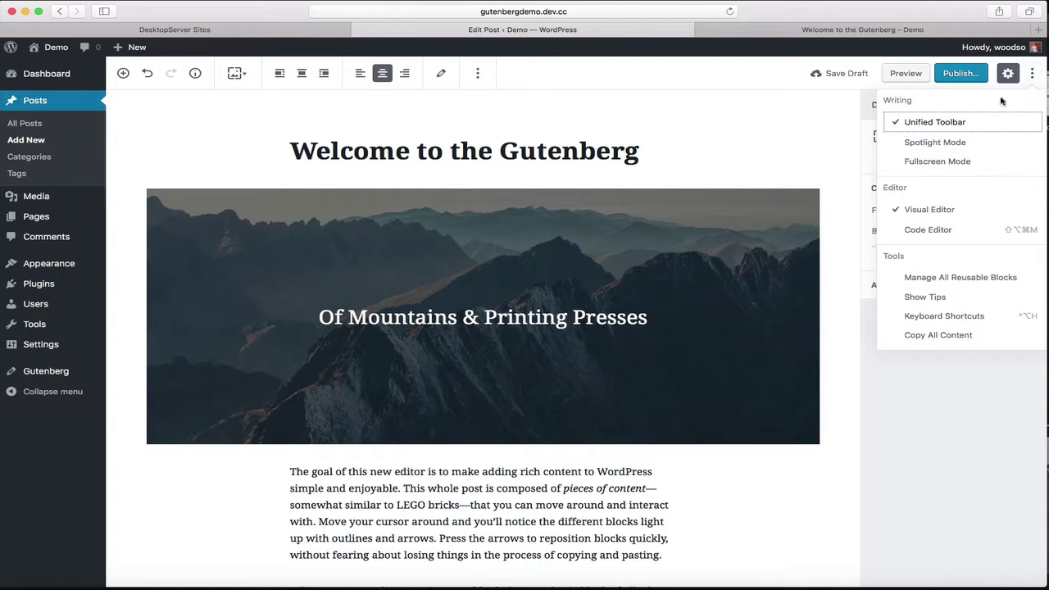
left_click(923, 131)
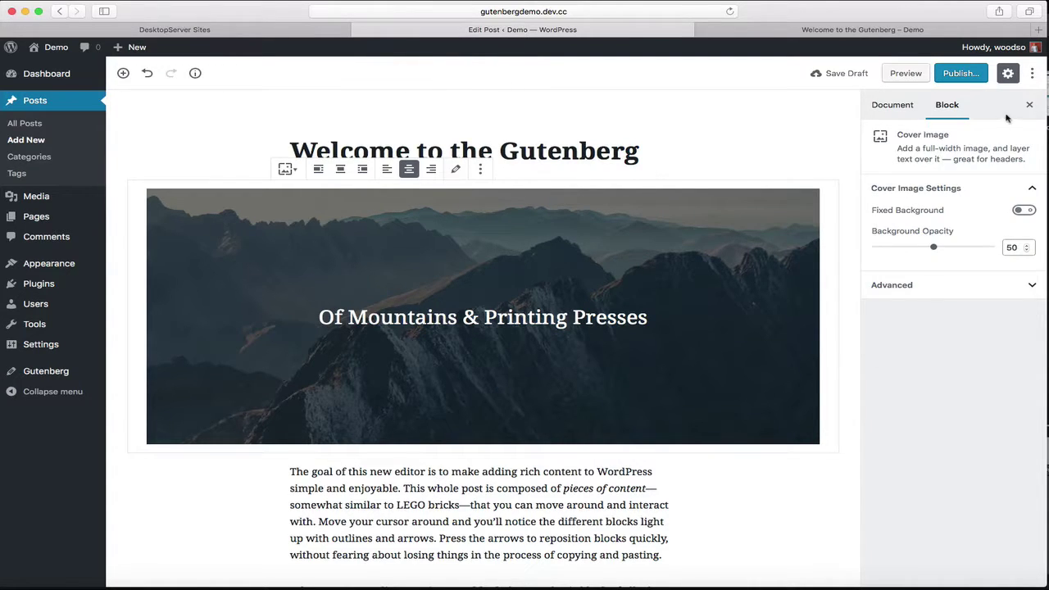
Step: Try Spotlight Mode on the cover image, post title and first paragraph, and turn the mode off again
left_click(1031, 79)
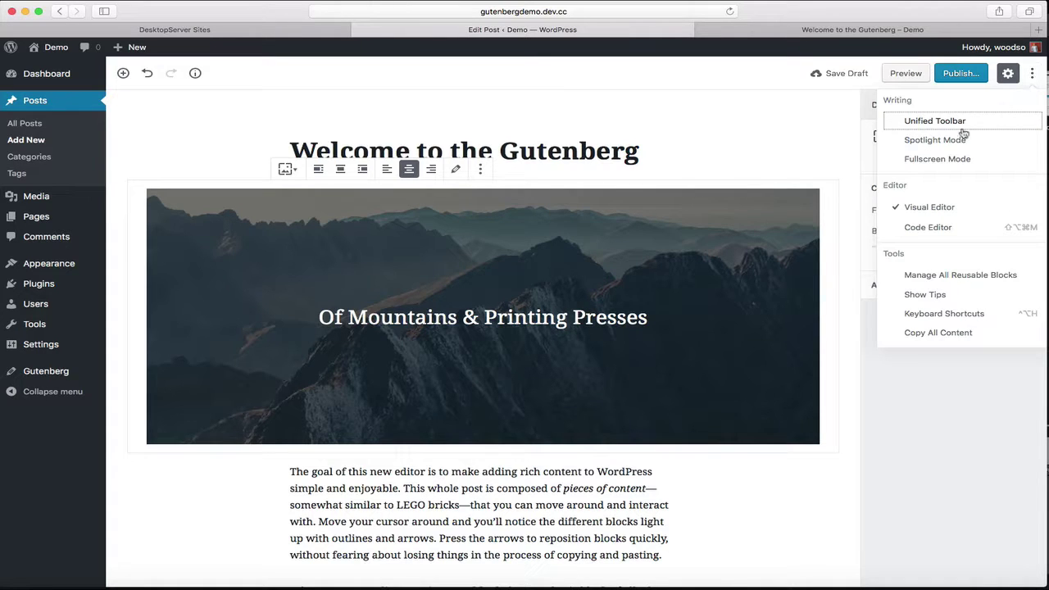
left_click(935, 140)
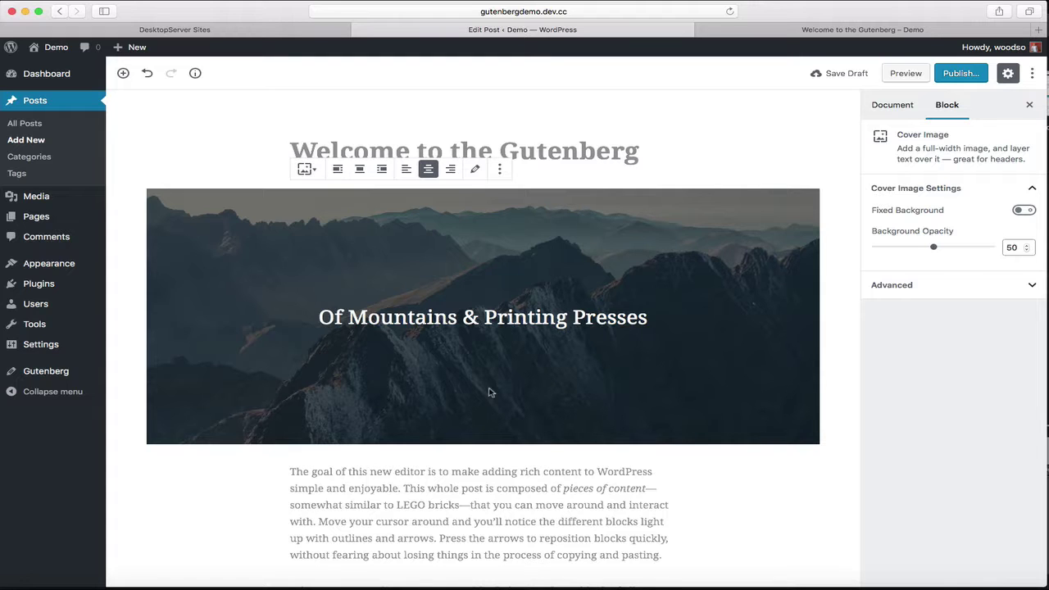
left_click(480, 152)
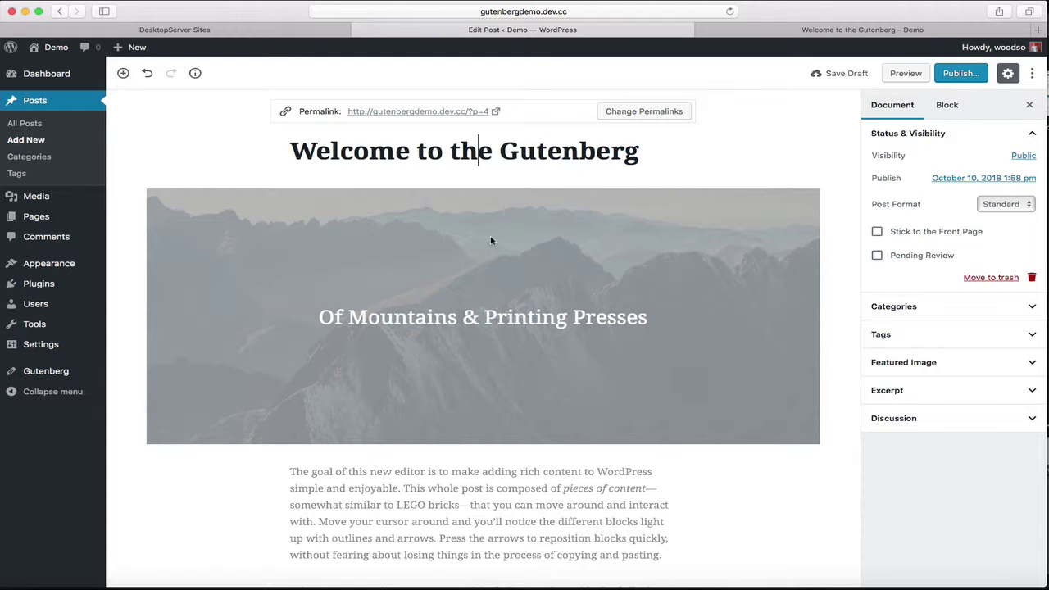
left_click(494, 280)
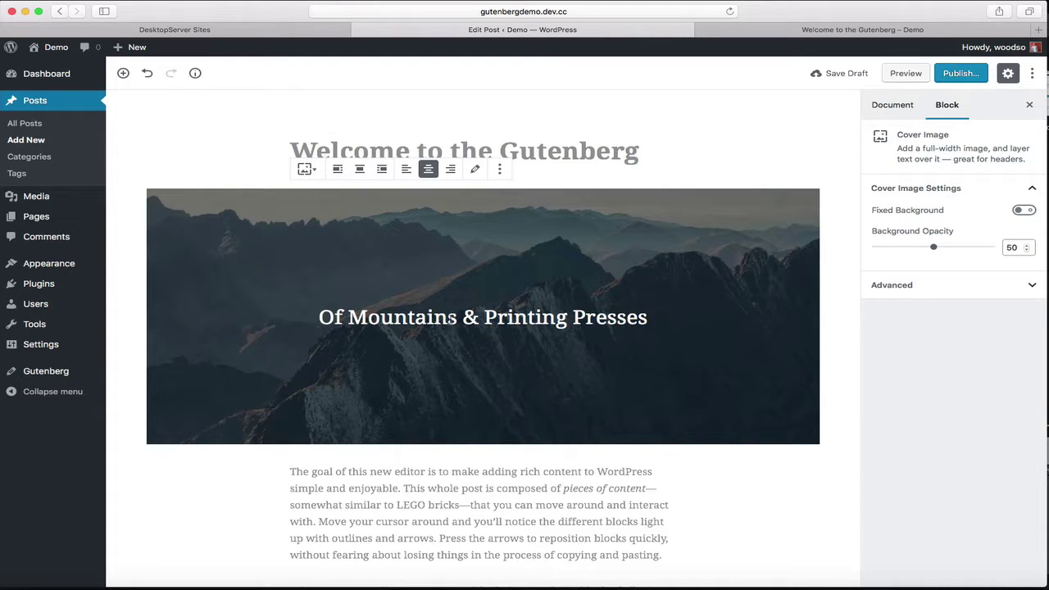
left_click(586, 515)
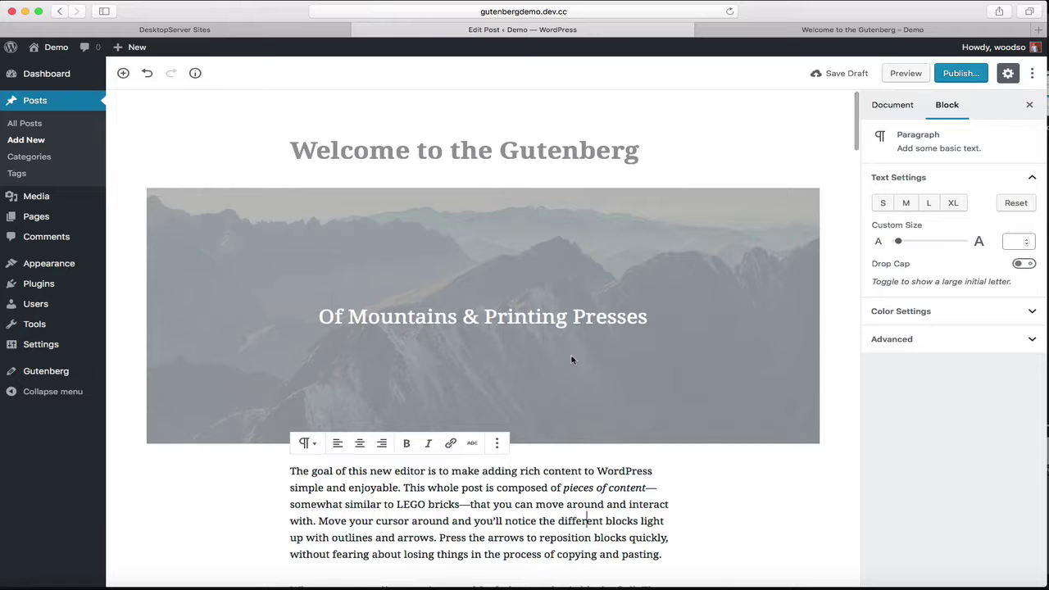
left_click(1031, 73)
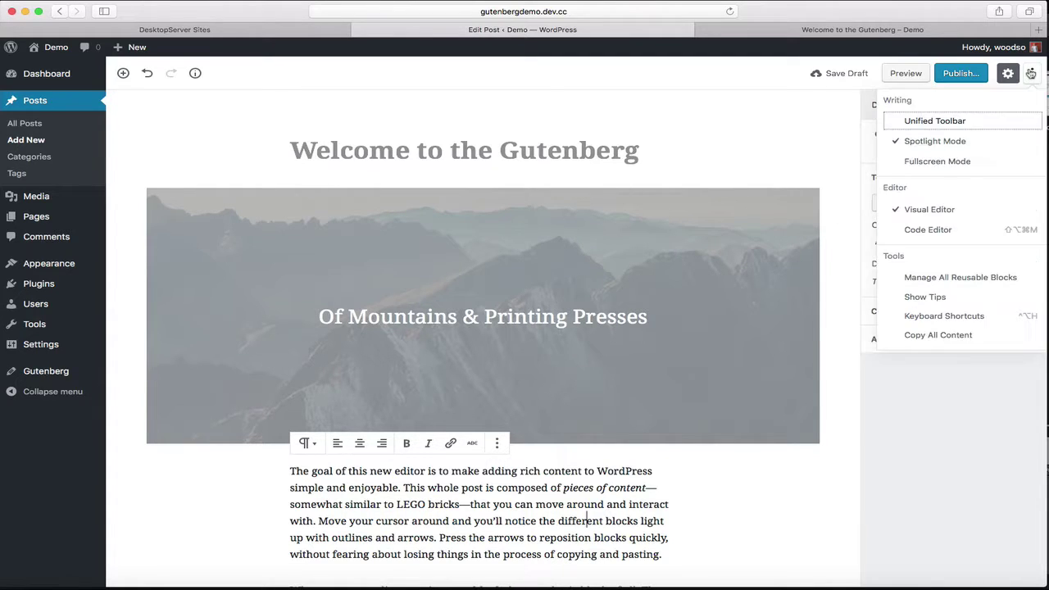
left_click(928, 144)
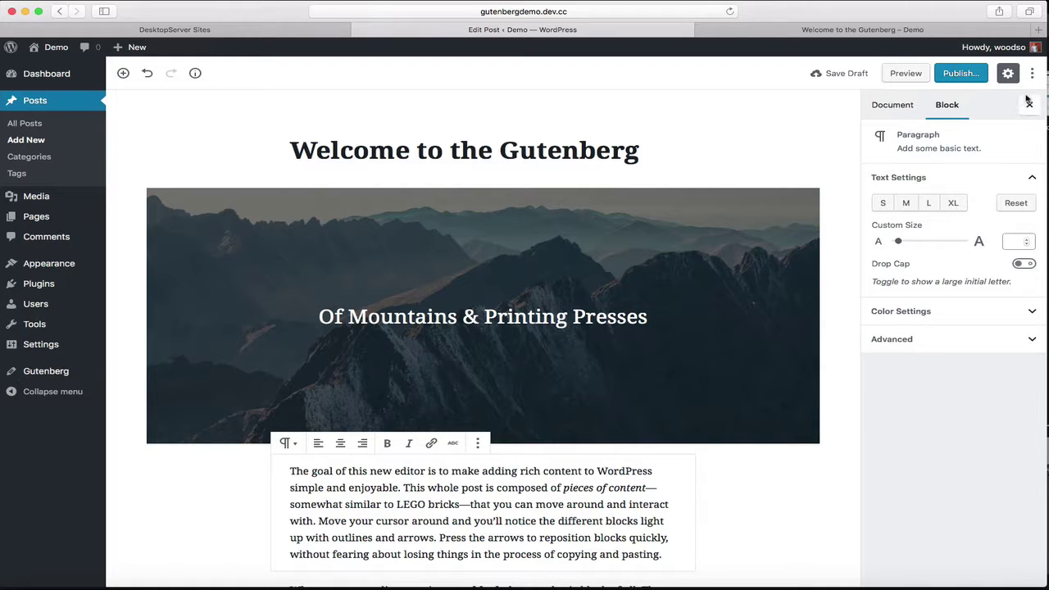
Step: Try Fullscreen Mode on the demo post, and switch the mode back off
left_click(1031, 76)
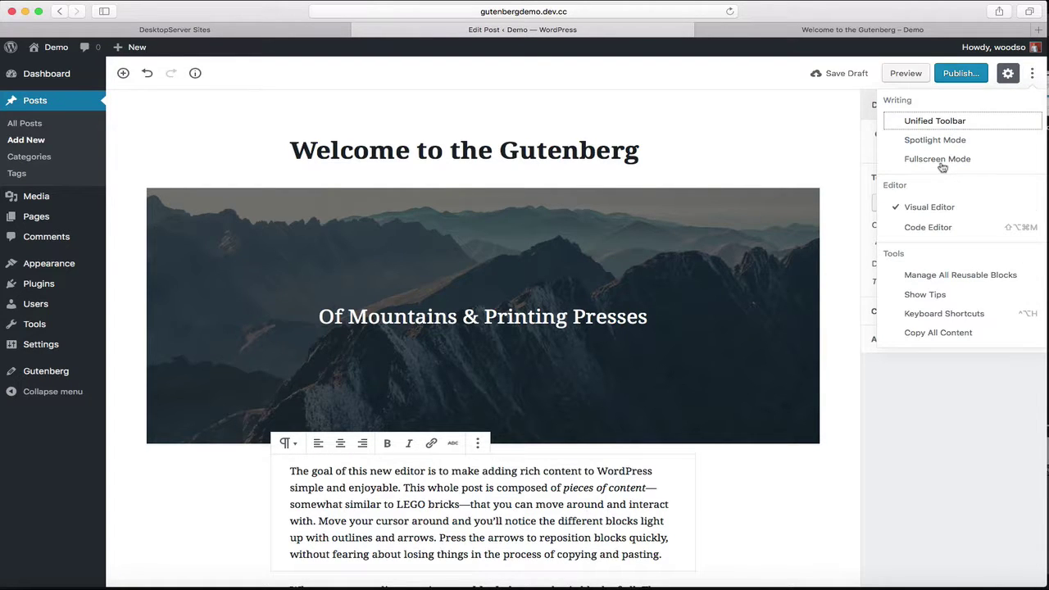
left_click(940, 162)
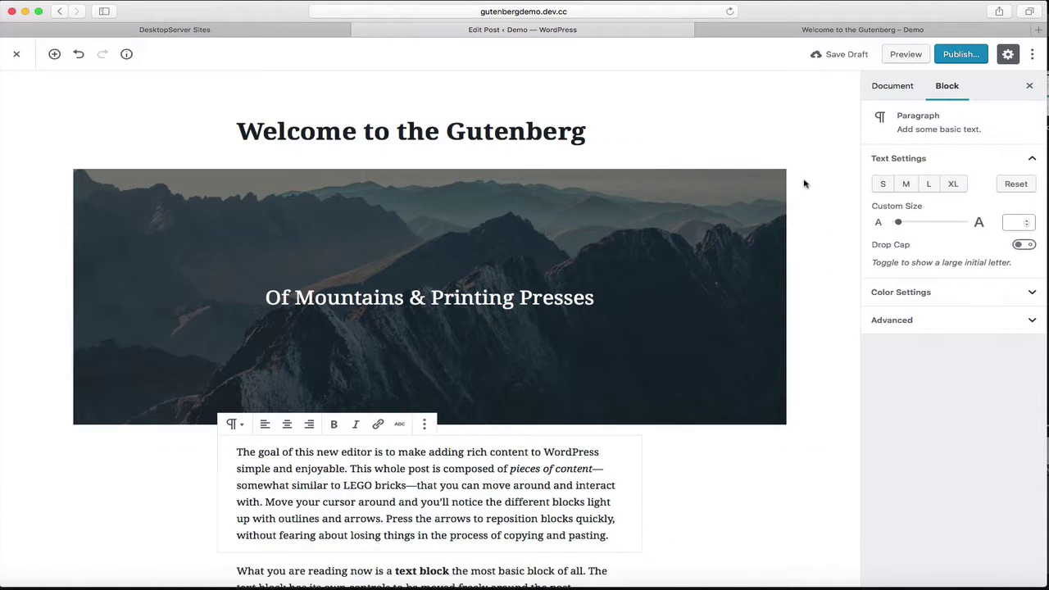
left_click(1031, 54)
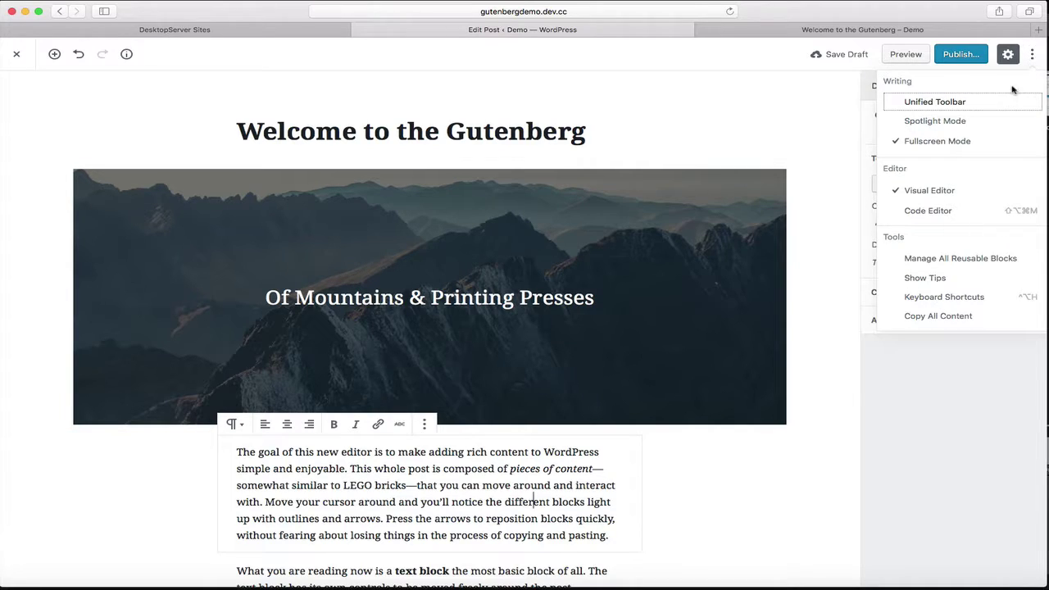
left_click(942, 142)
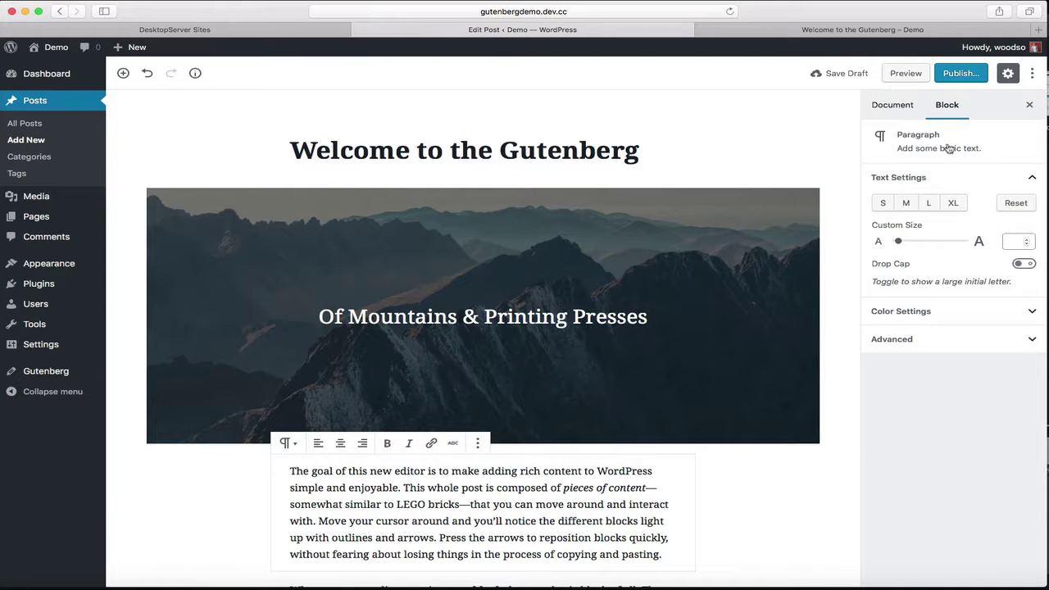
Step: Turn on Show Tips to display the editor's introductory tip, and turn it back off
left_click(1031, 73)
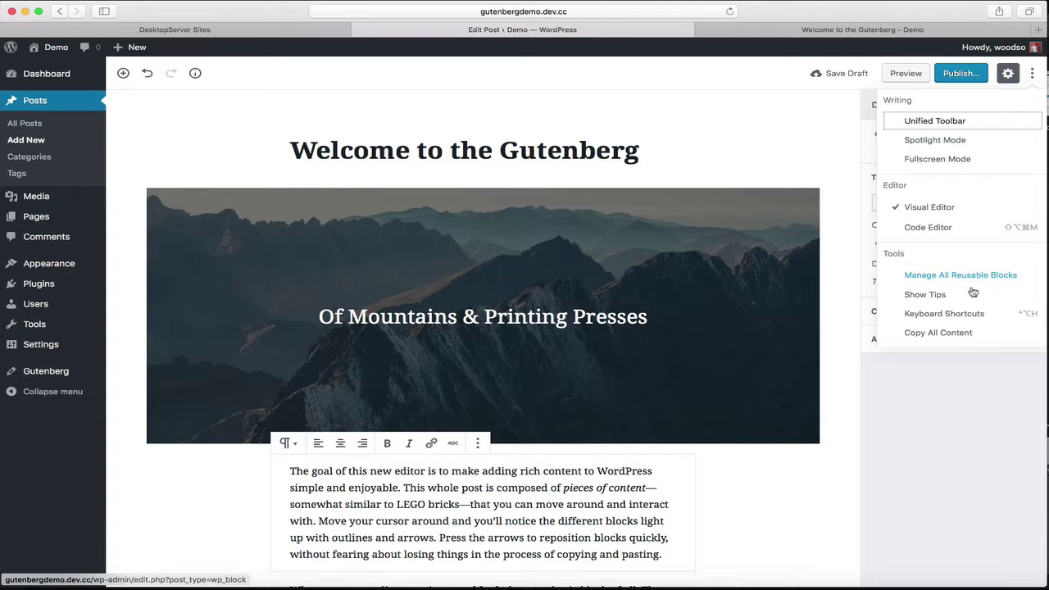
left_click(937, 298)
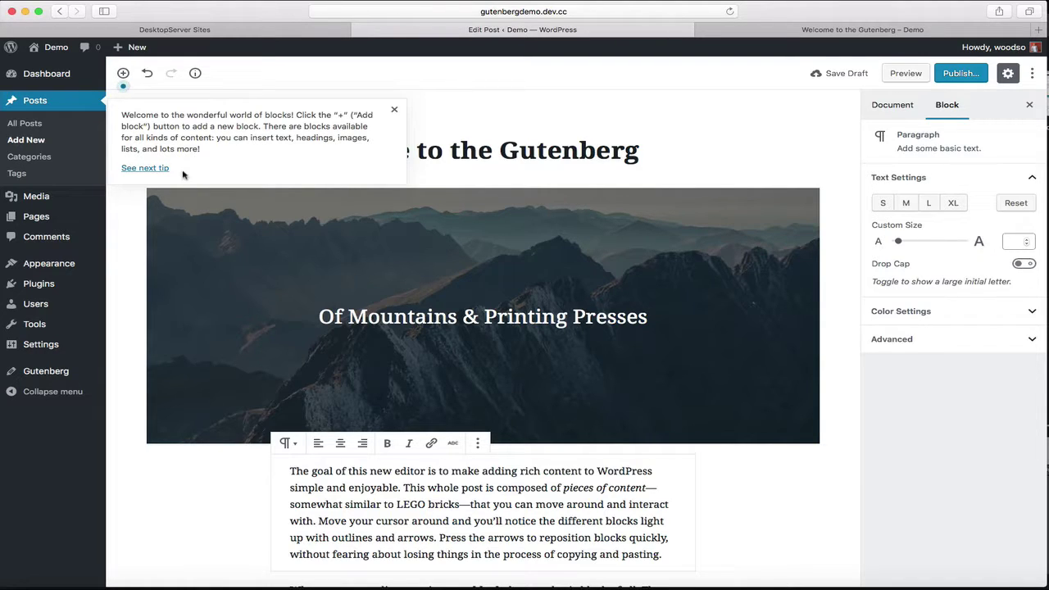
left_click(1028, 82)
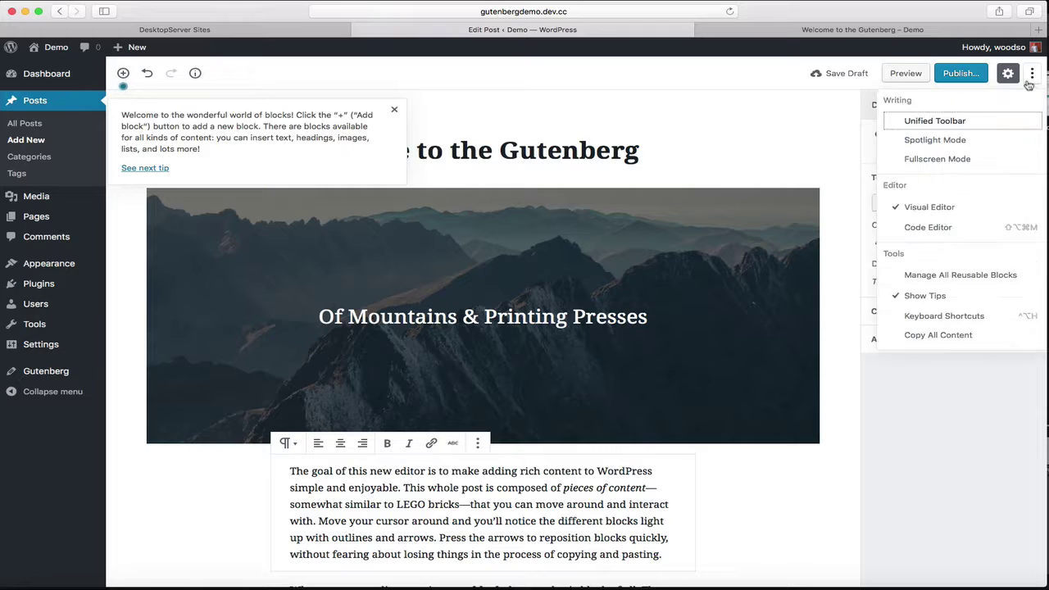
left_click(920, 298)
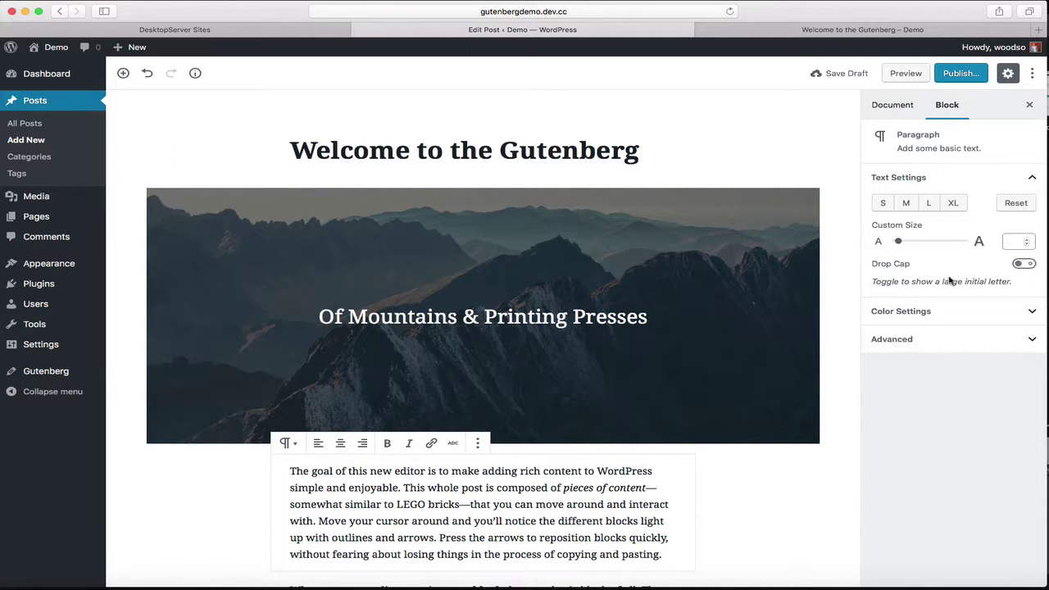
Step: Look through the editor's Keyboard Shortcuts list and close it
left_click(1032, 74)
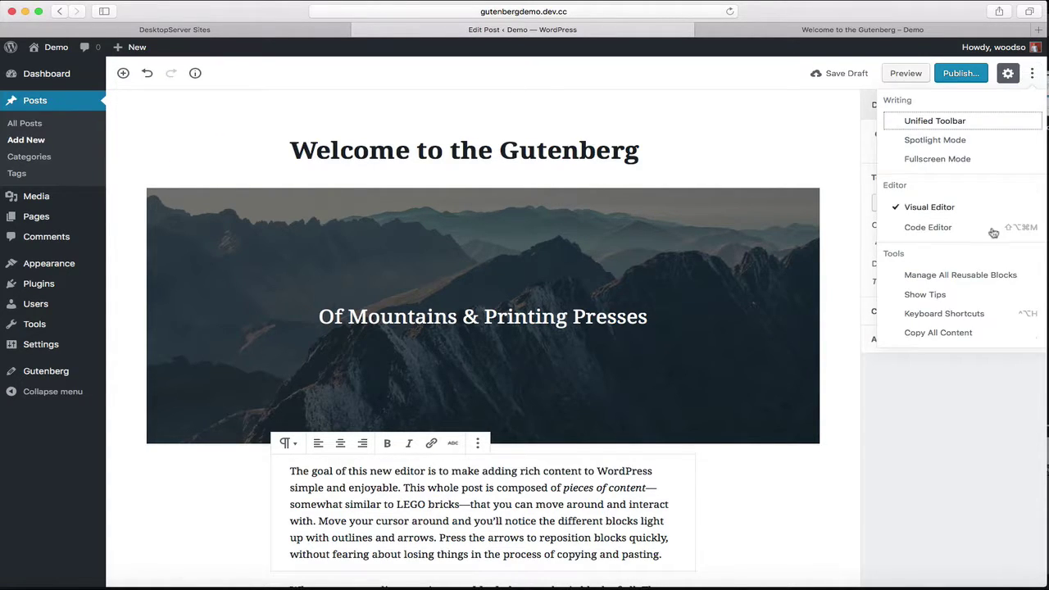
left_click(965, 317)
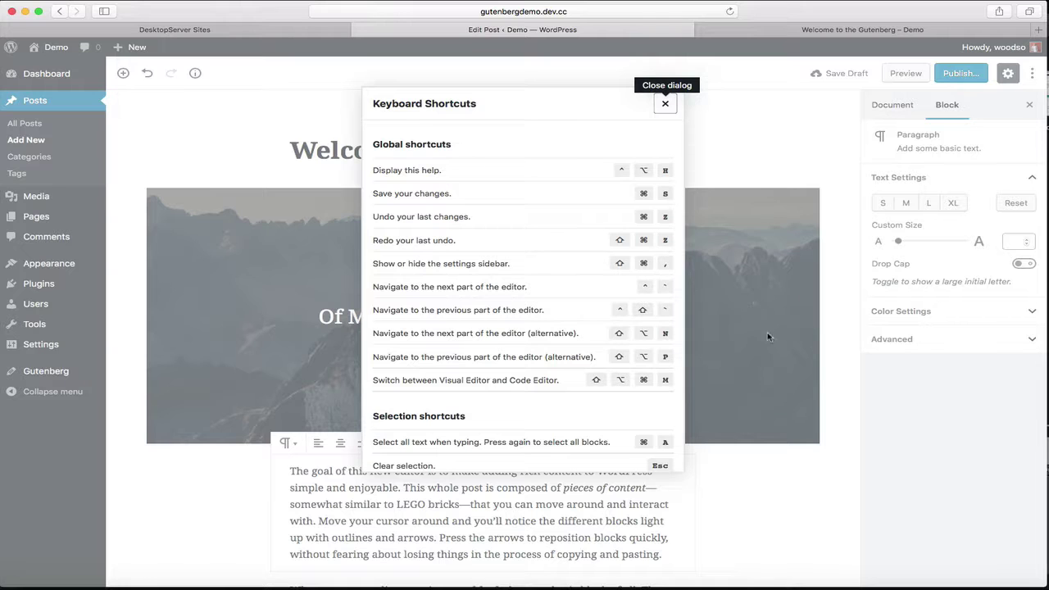
left_click(664, 105)
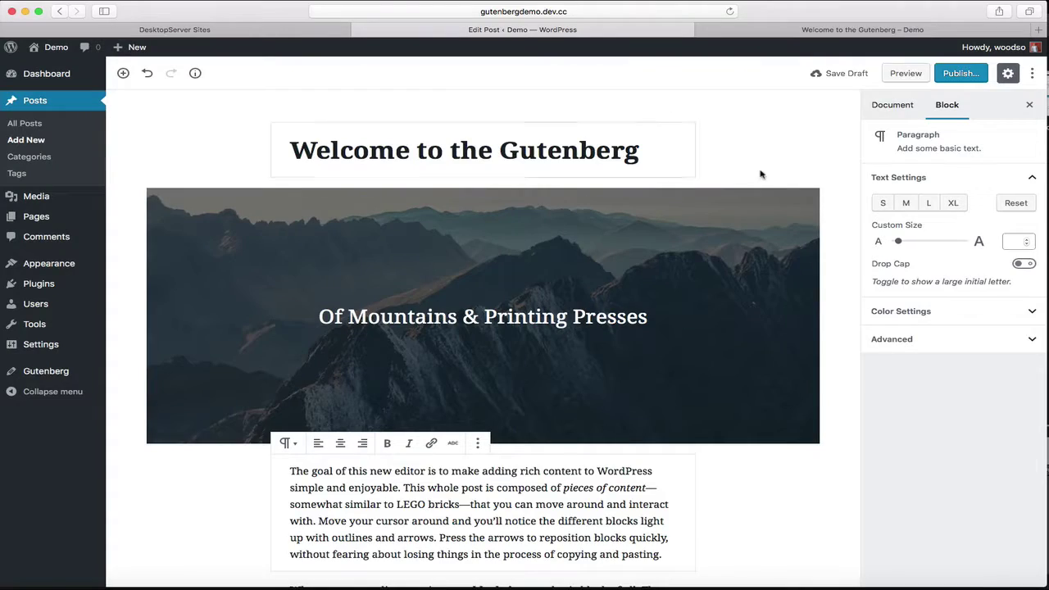
Step: Copy all content of the "Welcome to the Gutenberg" post
left_click(1031, 74)
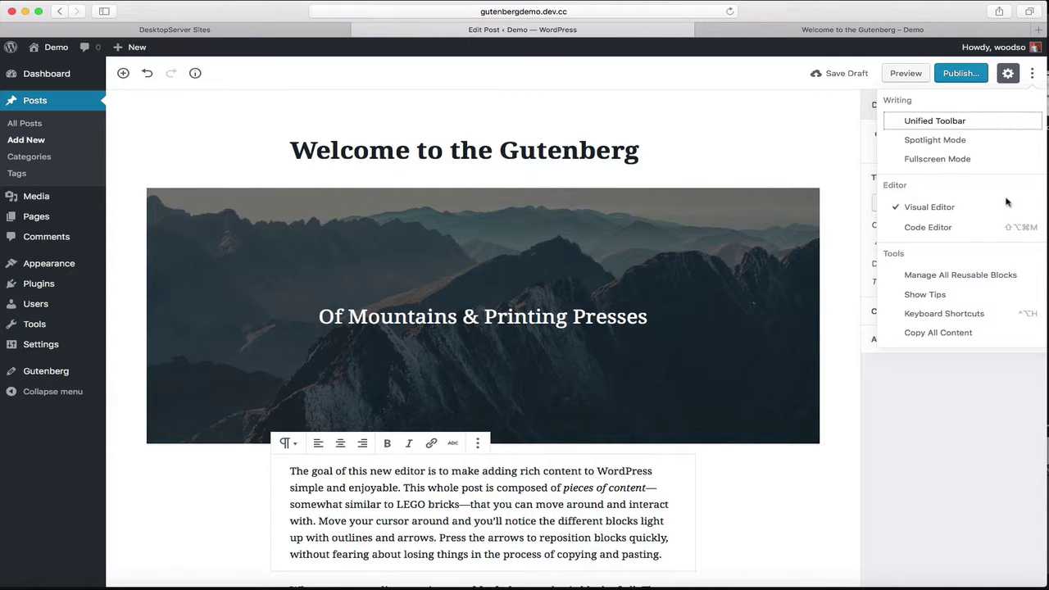
left_click(933, 334)
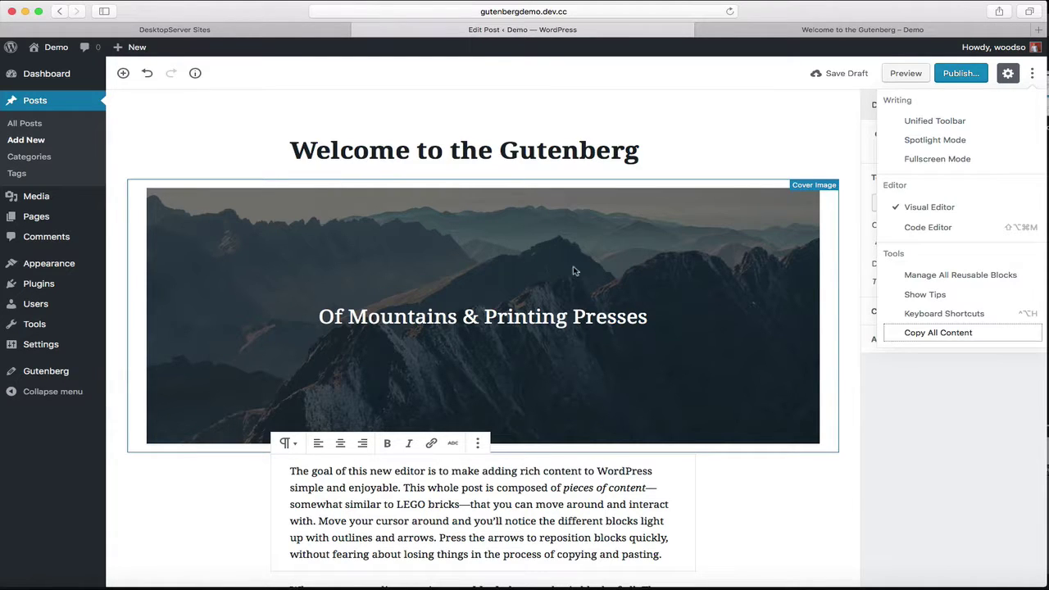
left_click(1032, 76)
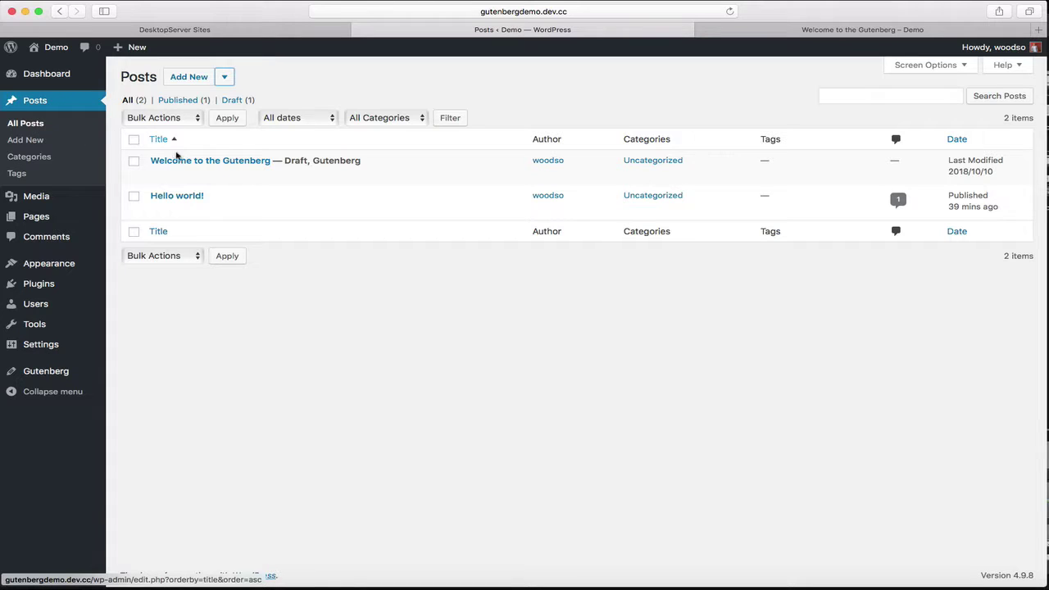
Step: Check the editing options of the listed posts and add a new post with the Gutenberg editor
mouse_move(179, 172)
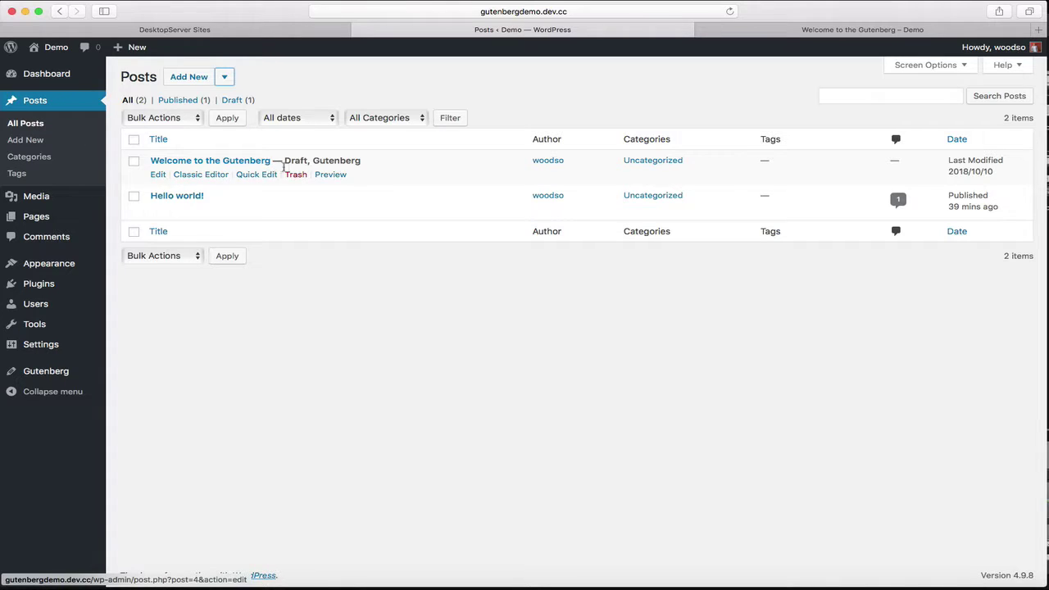
mouse_move(210, 197)
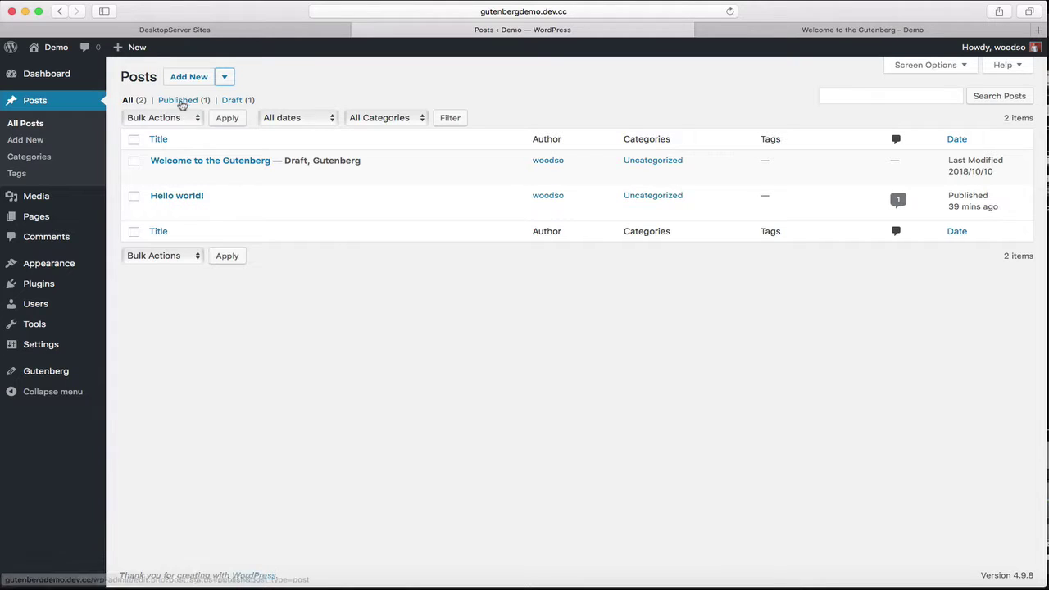
left_click(225, 78)
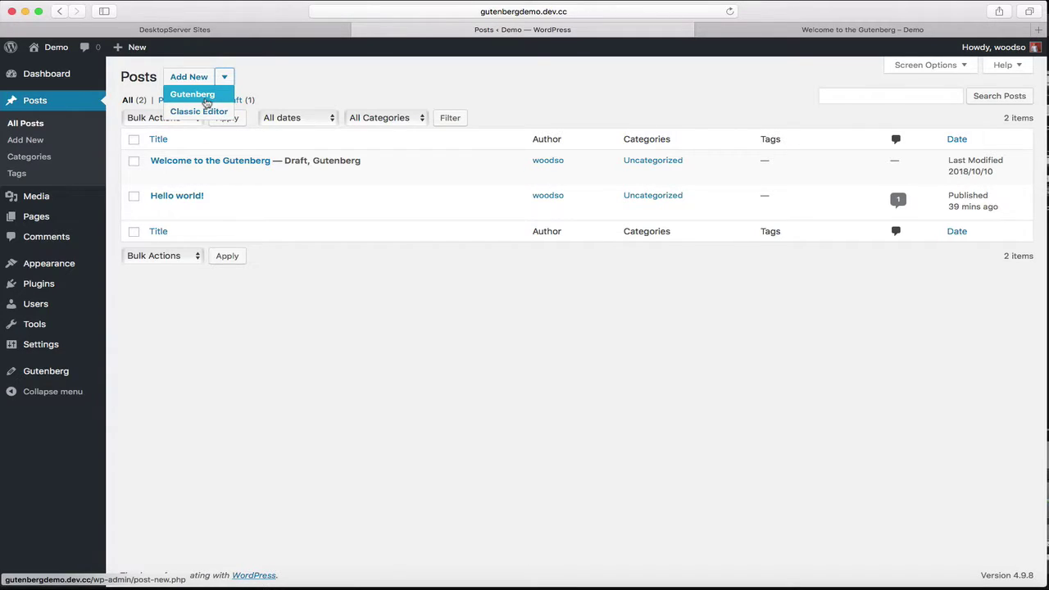
left_click(207, 101)
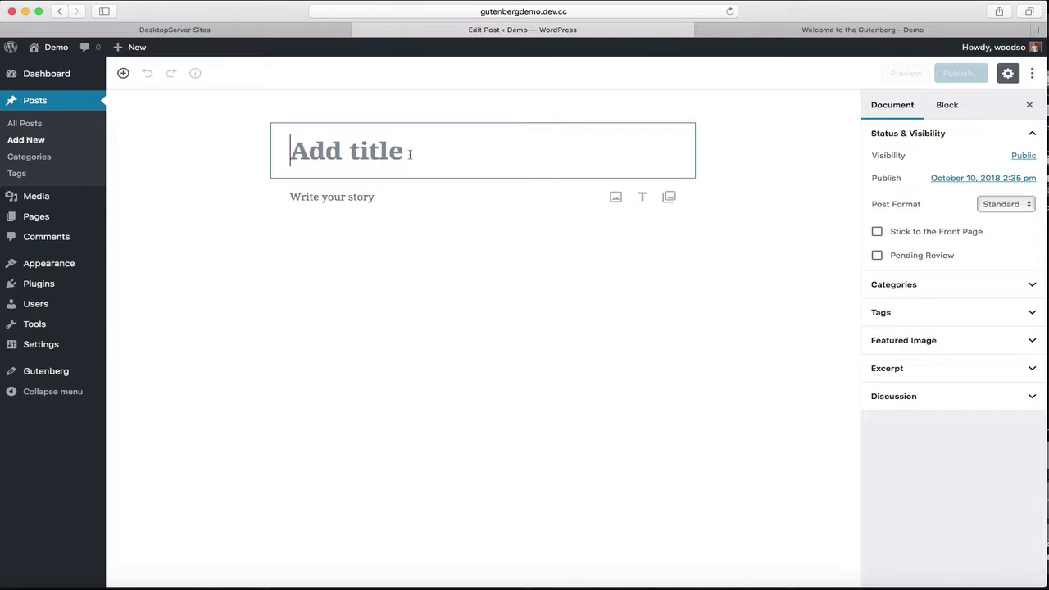
Step: Title the new post "Gutenberg Demo Post" and save it as a draft
type("Gu")
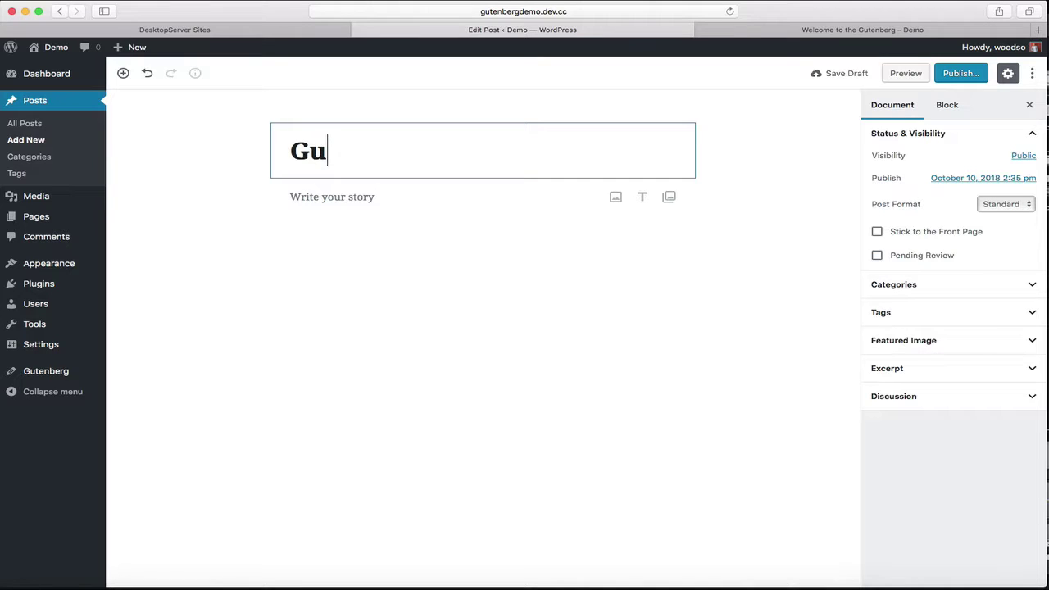
type("tenberg ")
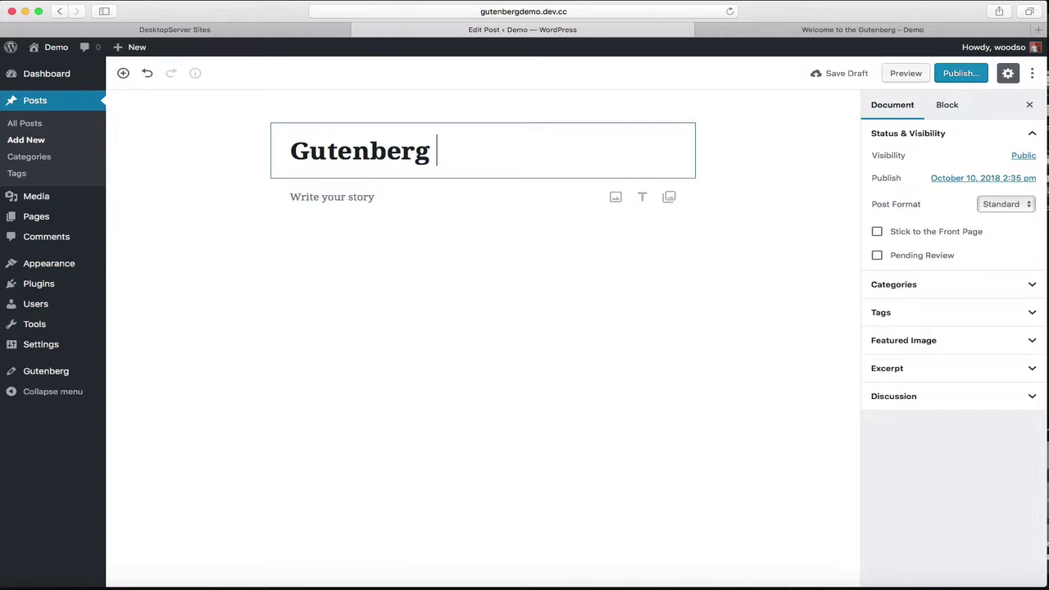
type("Demo ")
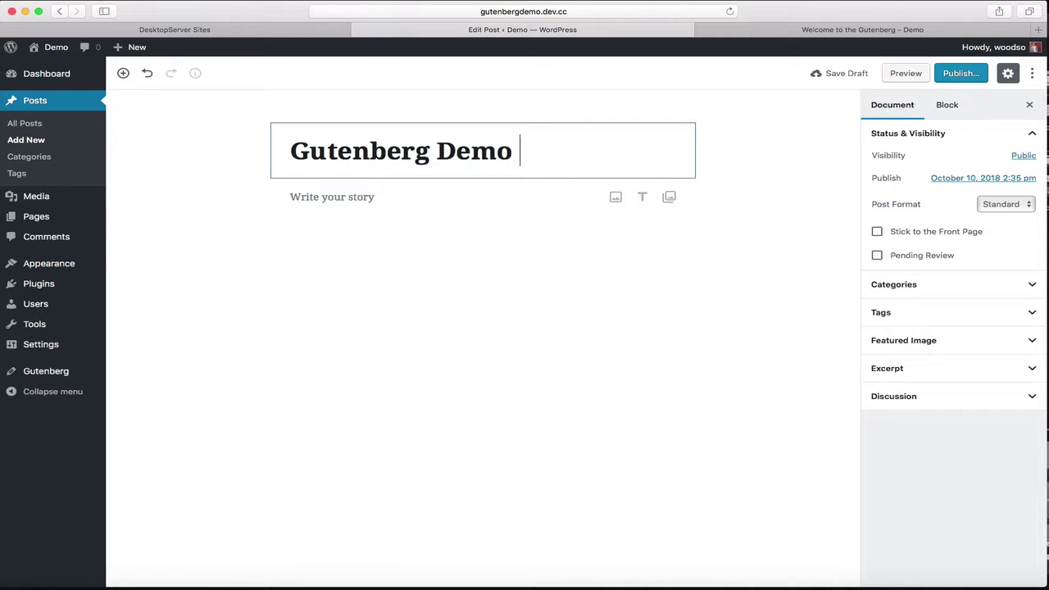
type("Post")
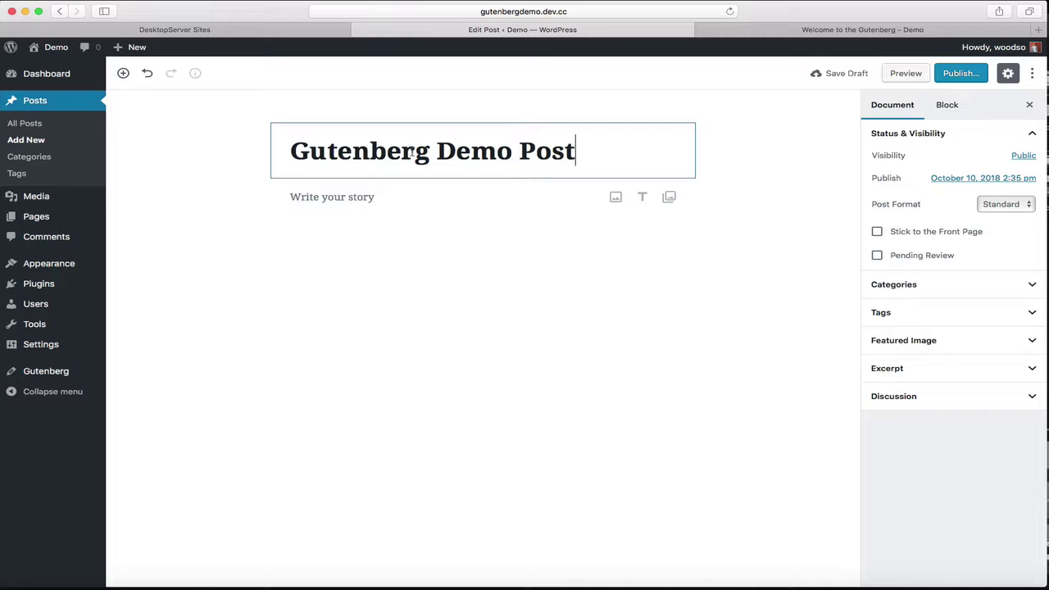
left_click(438, 193)
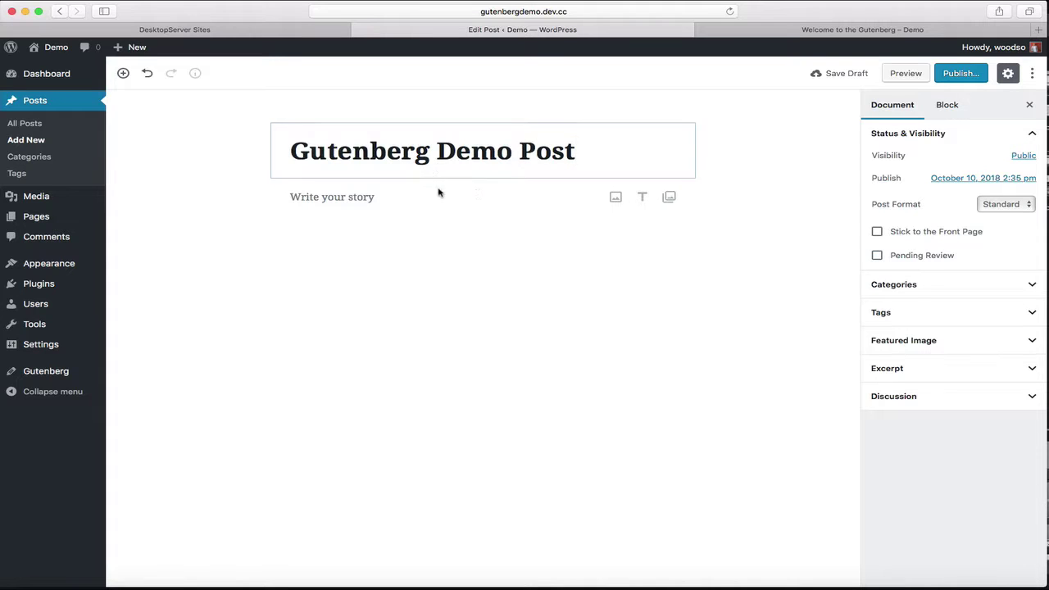
left_click(841, 82)
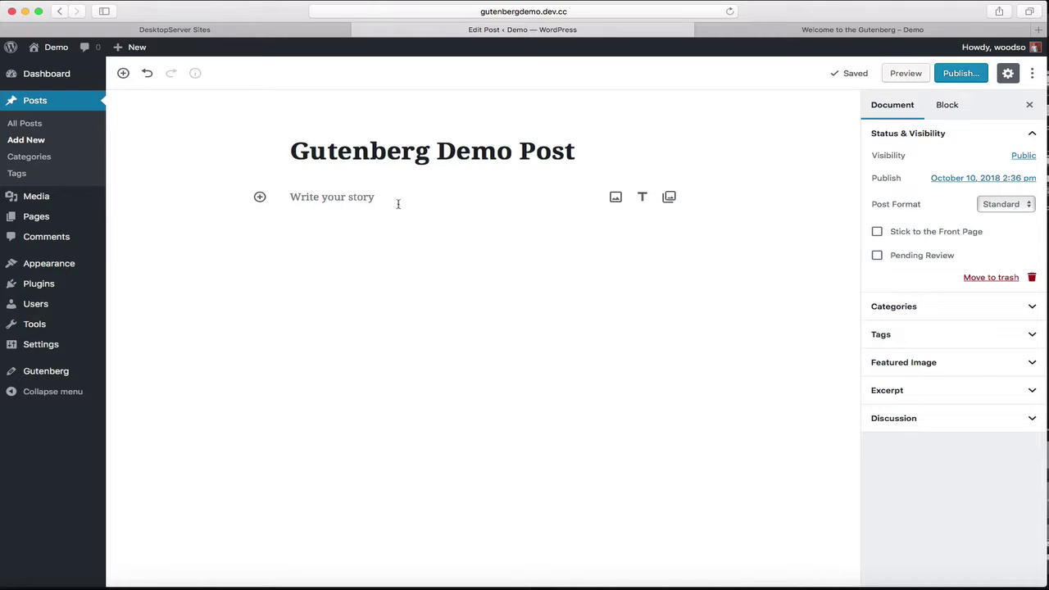
Step: Paste the copied Lorem ipsum text into the empty paragraph block below the post title
left_click(289, 198)
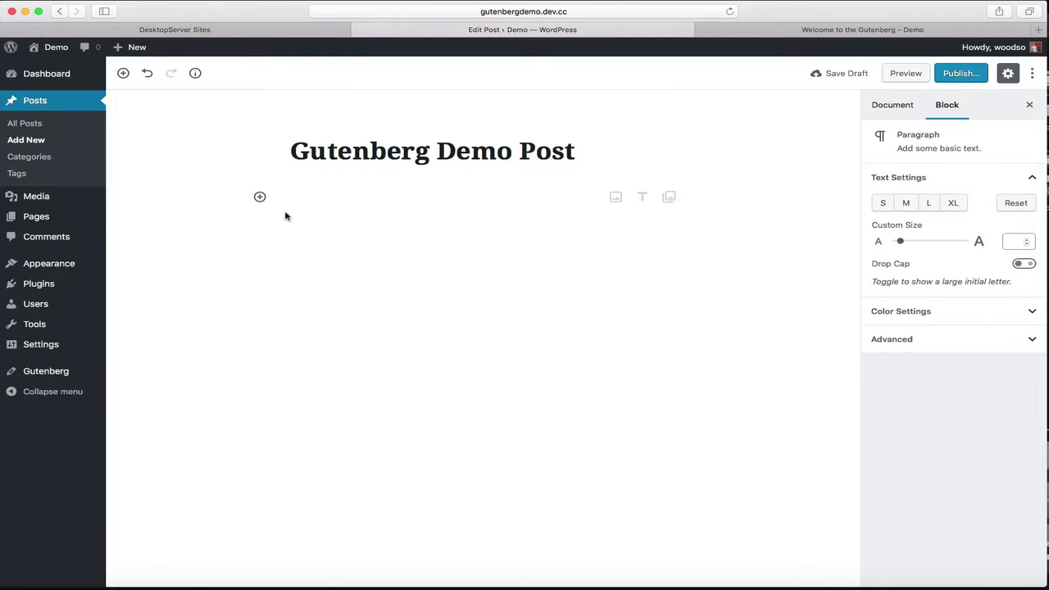
left_click(211, 204)
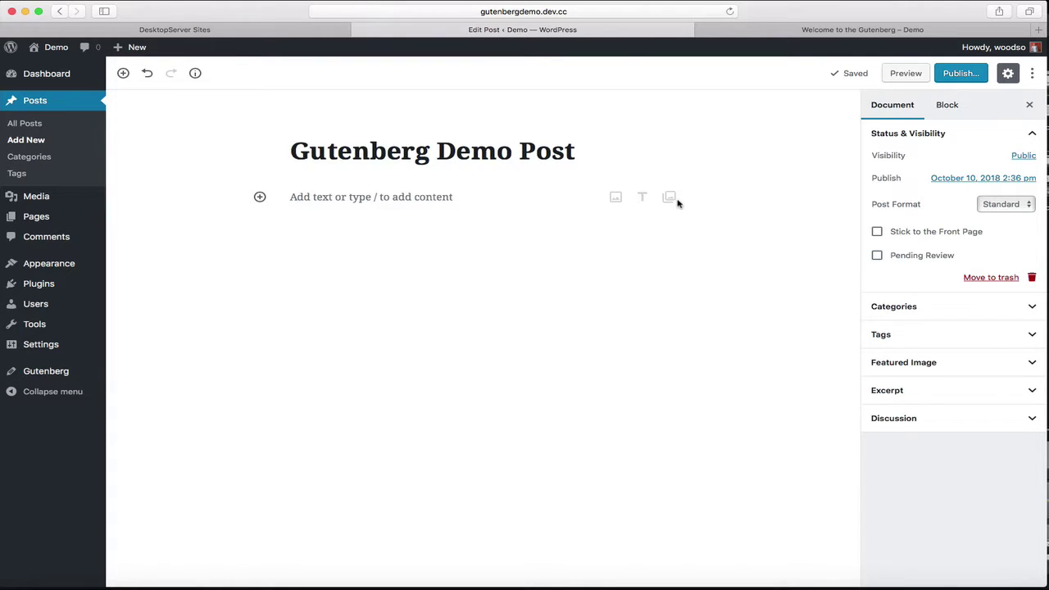
left_click(451, 198)
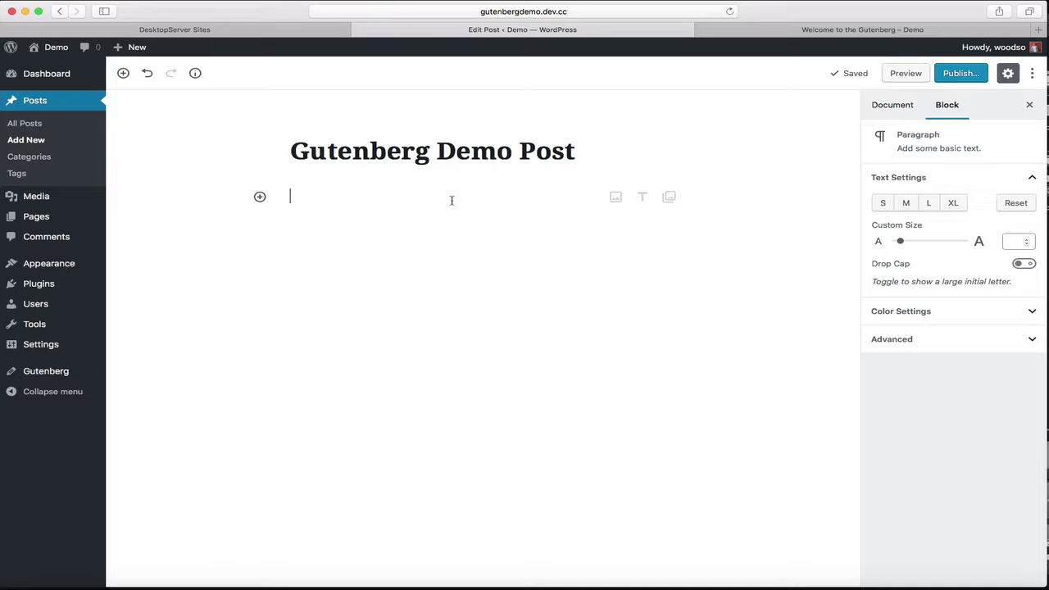
key("super+v")
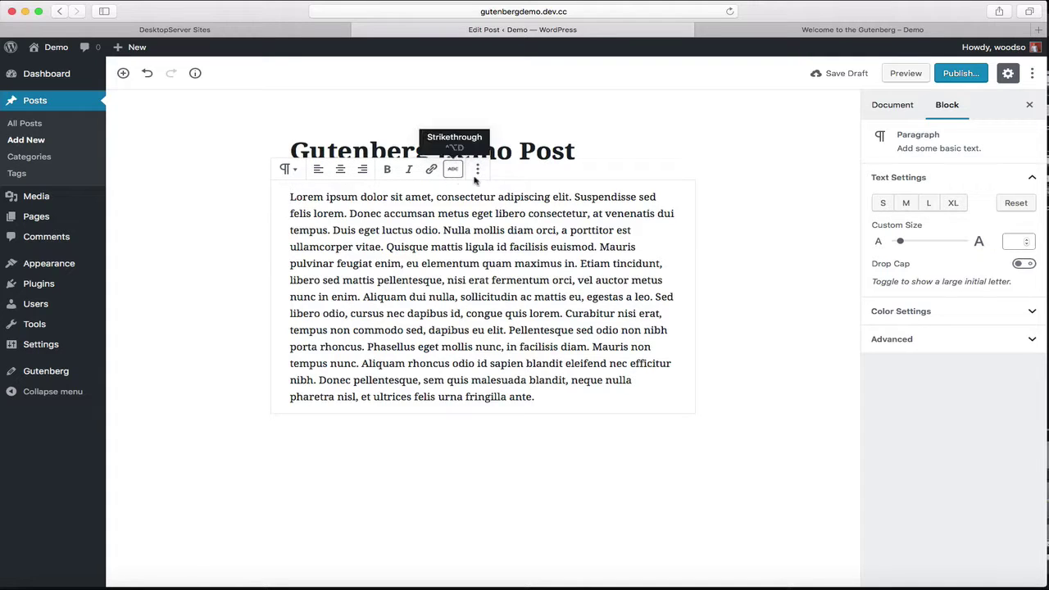
left_click(1031, 74)
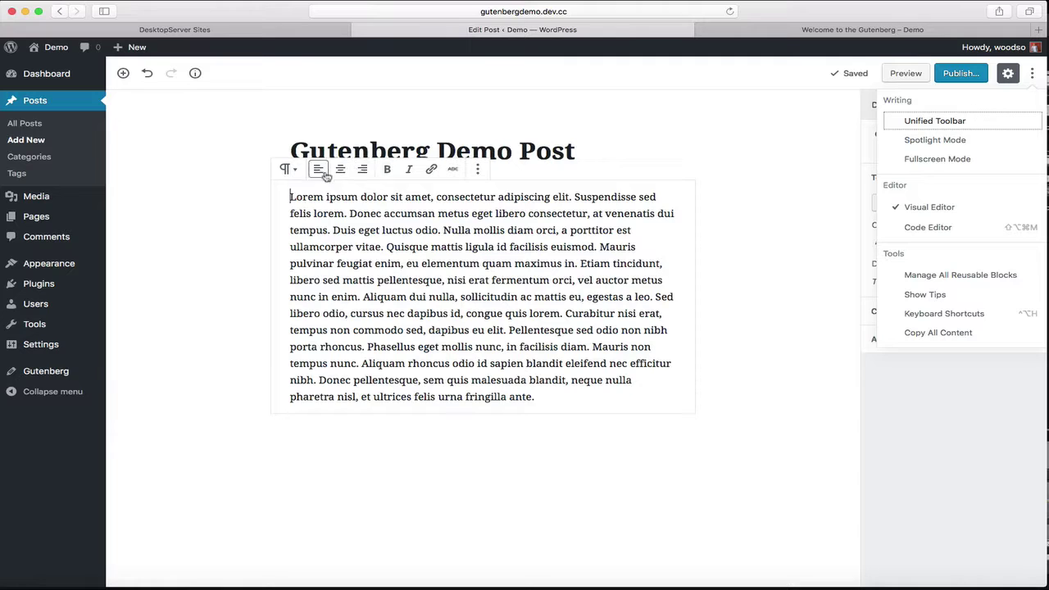
left_click(1033, 76)
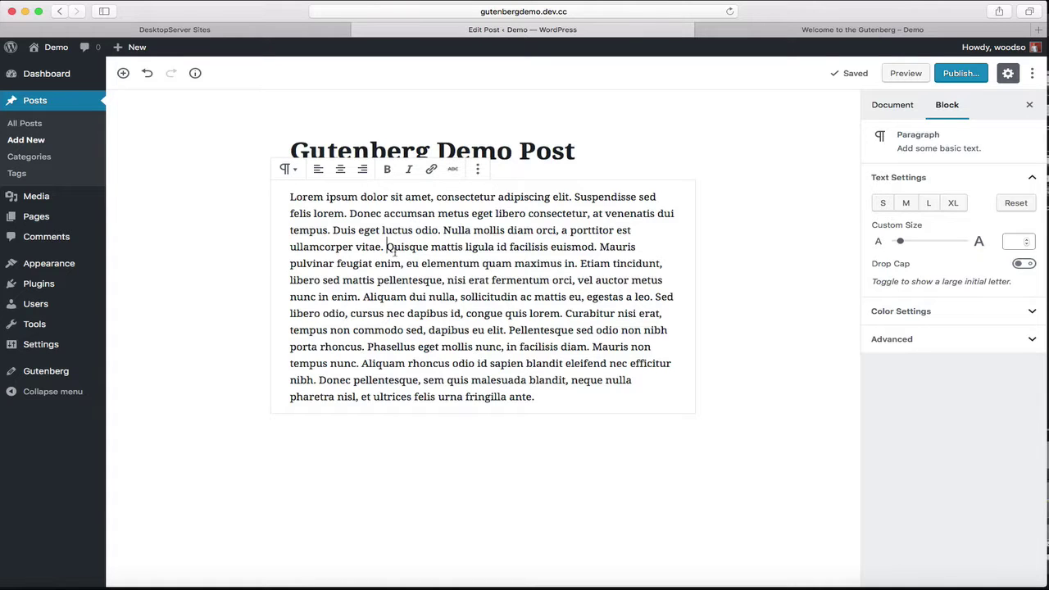
Step: Split the Lorem ipsum text into four paragraph blocks, breaking before "Quisque mattis", "Curabitur nisi" and "Donec pellentesque"
key("Return")
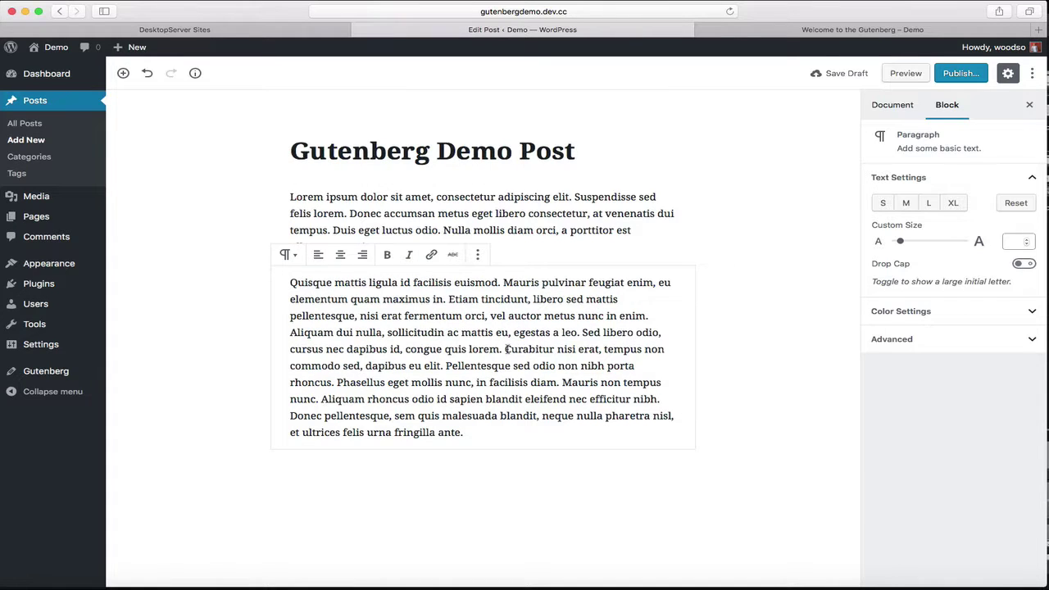
left_click(506, 349)
key("Return")
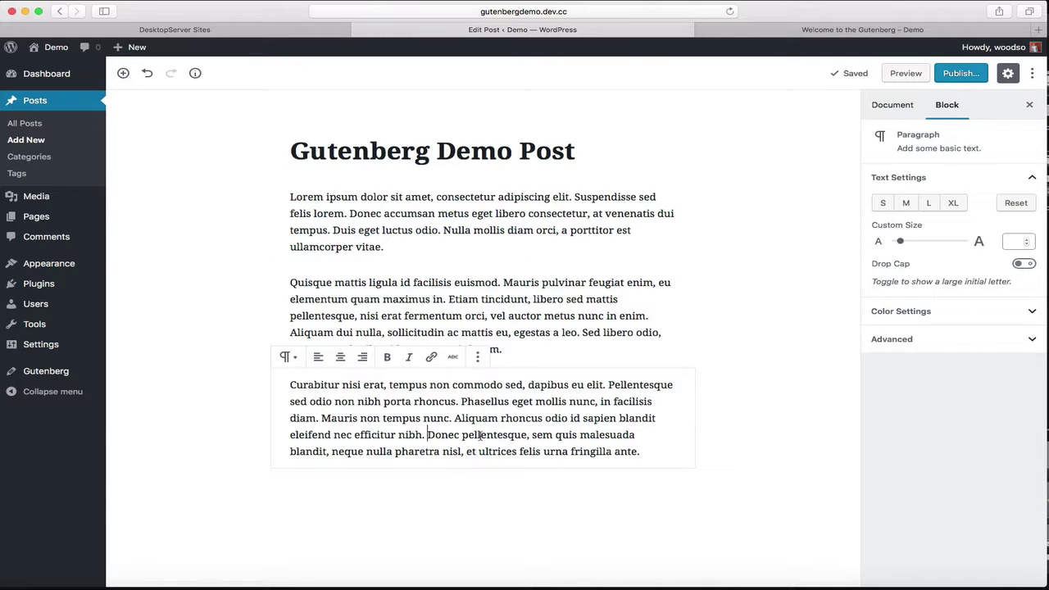
key("Return")
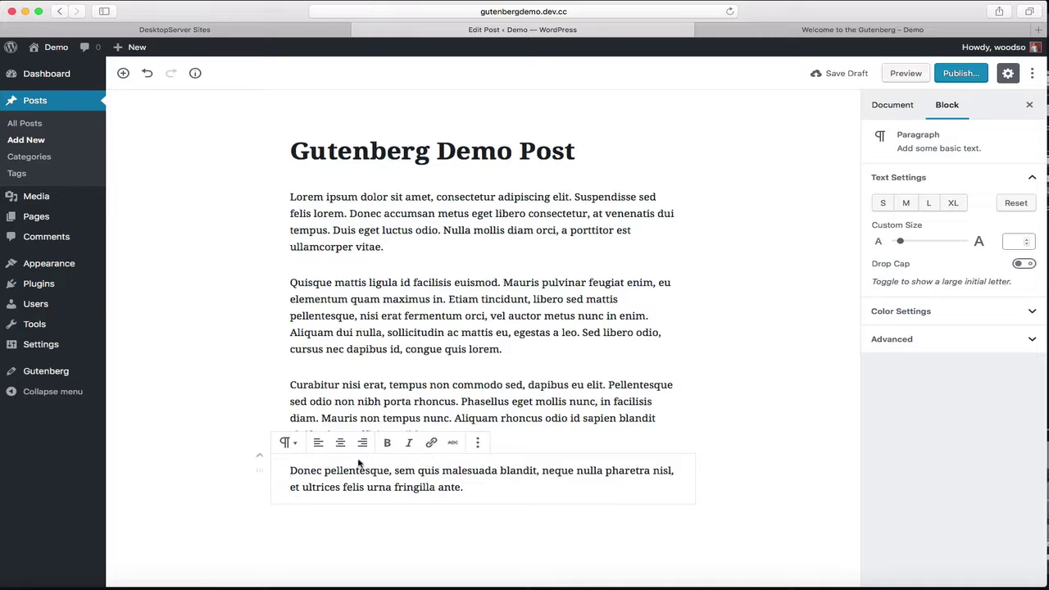
Step: Remove the paragraph block starting with "Donec pellentesque" and select the one starting with "Quisque mattis"
left_click(477, 445)
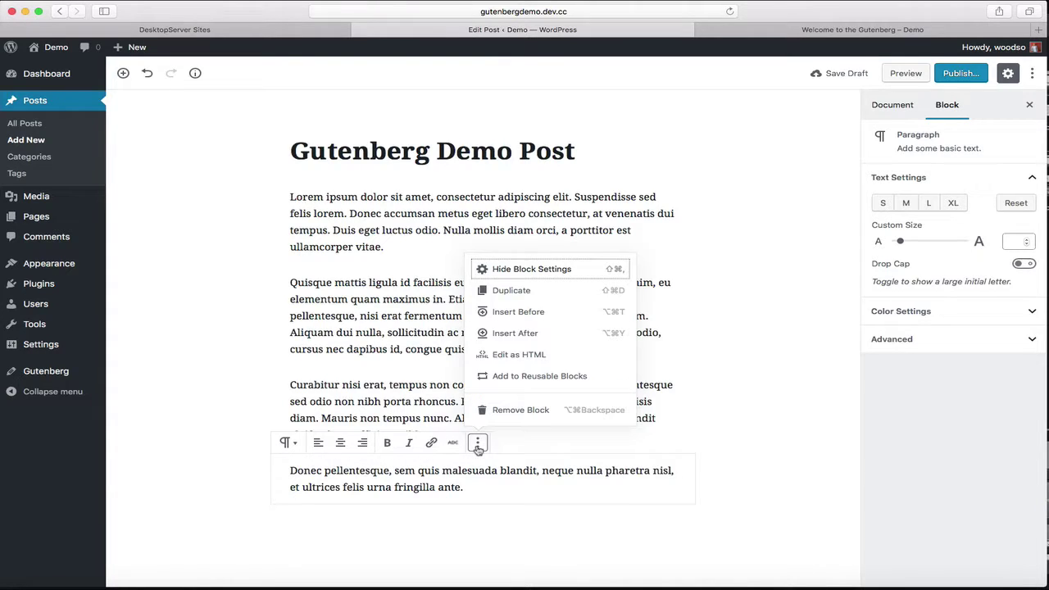
left_click(516, 409)
left_click(420, 315)
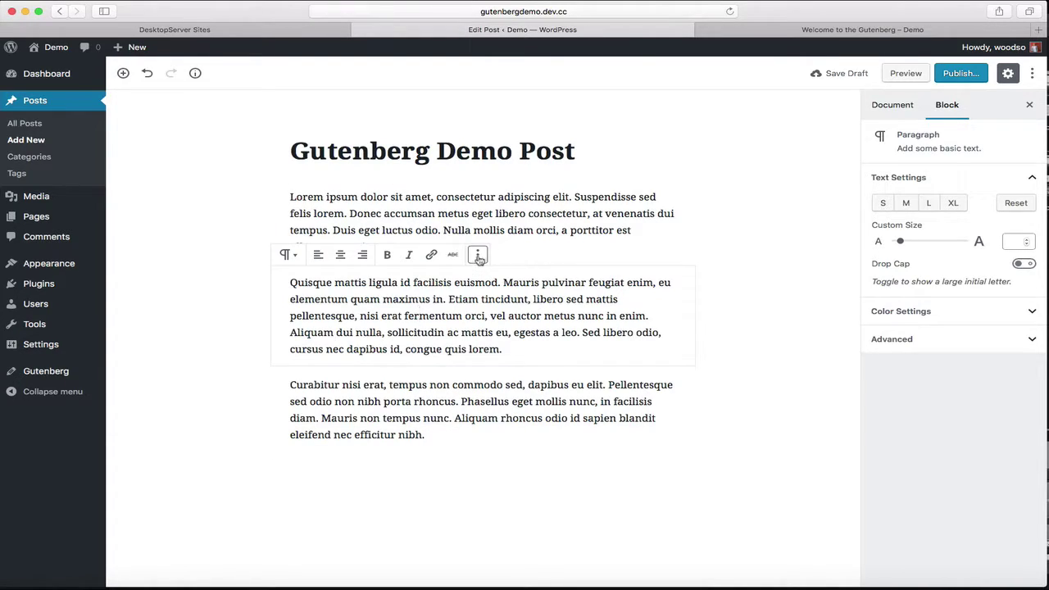
Step: Move the paragraph block starting with "Curabitur nisi" up two places, directly below the post title
left_click(476, 256)
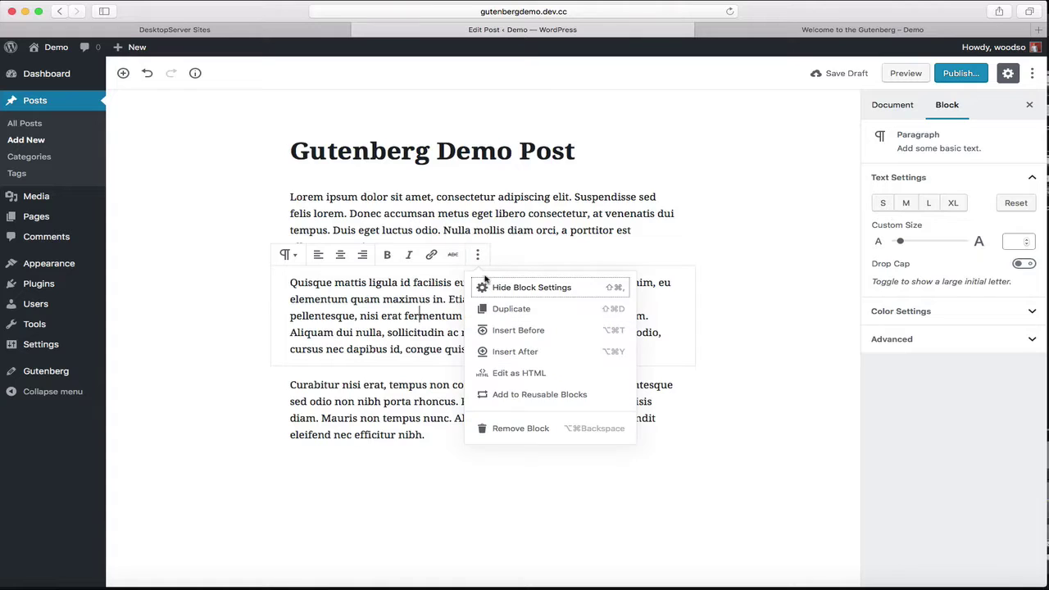
left_click(361, 317)
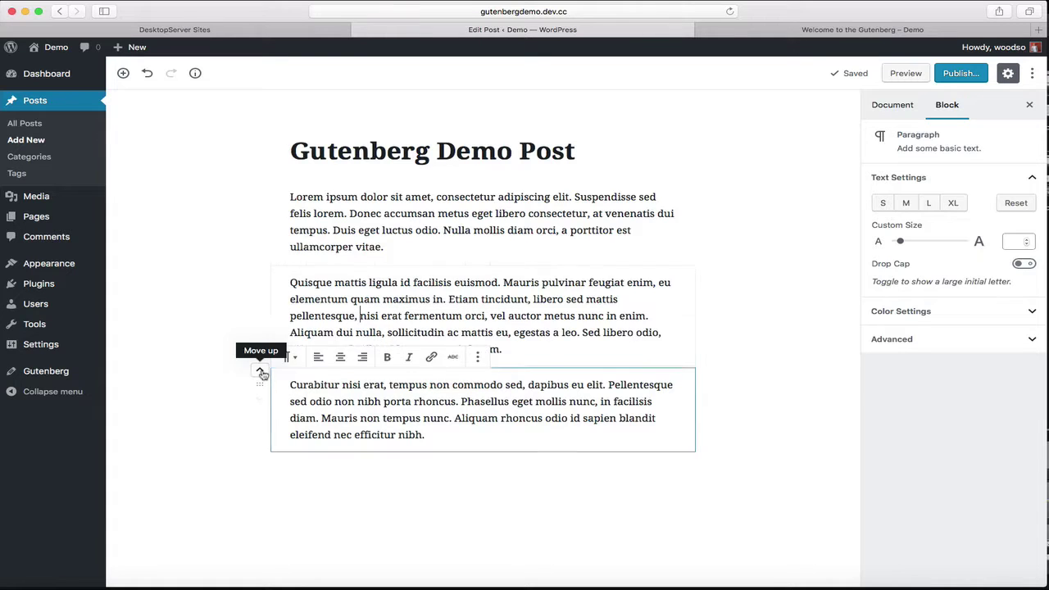
left_click(259, 370)
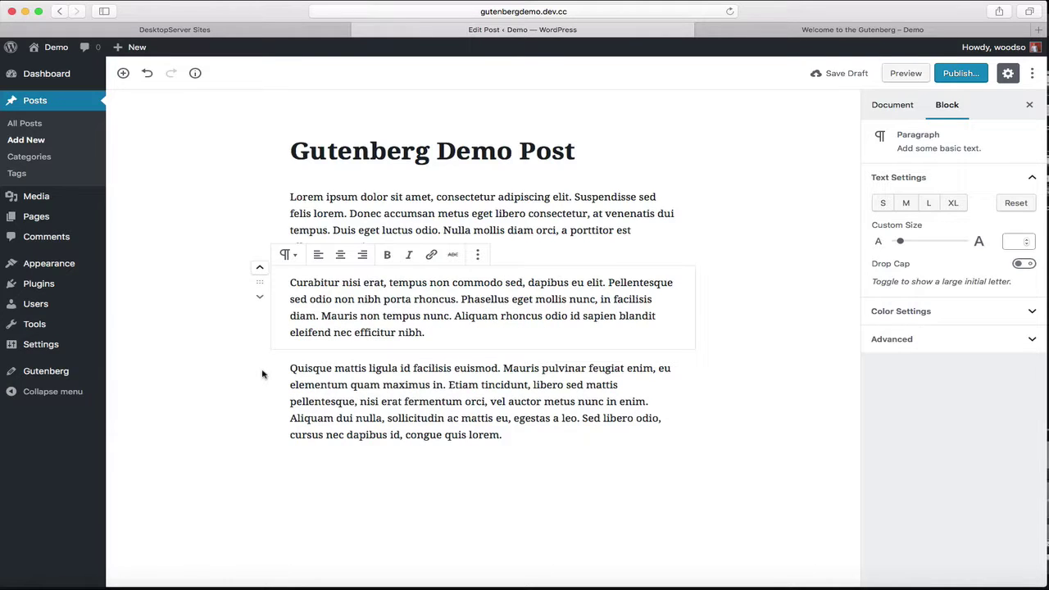
left_click(260, 271)
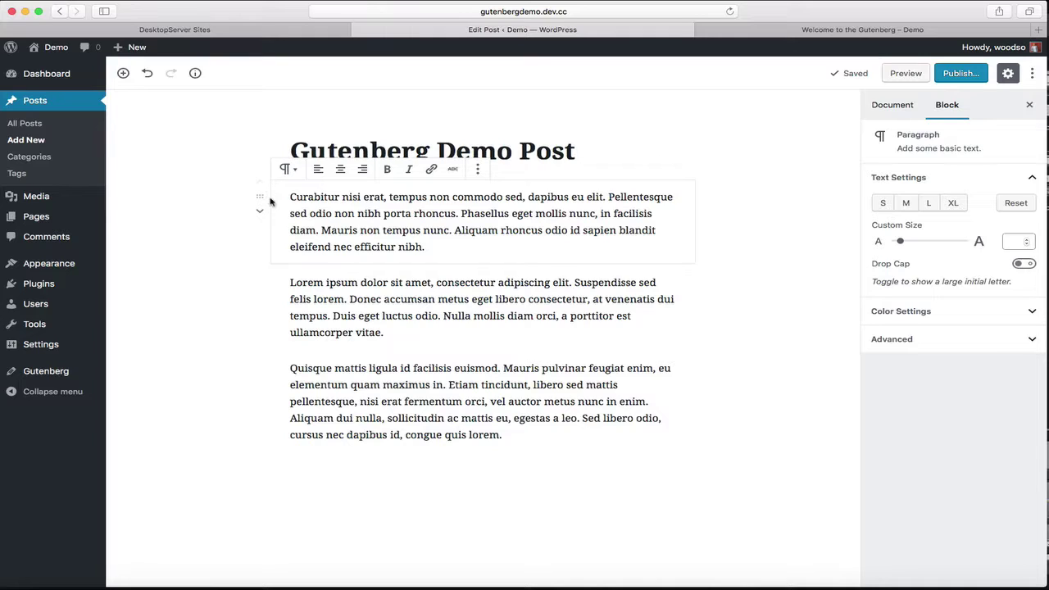
Step: Move the "Curabitur nisi" block back below the "Quisque mattis" block and add an empty paragraph block after it
left_click_drag(271, 201, 288, 456)
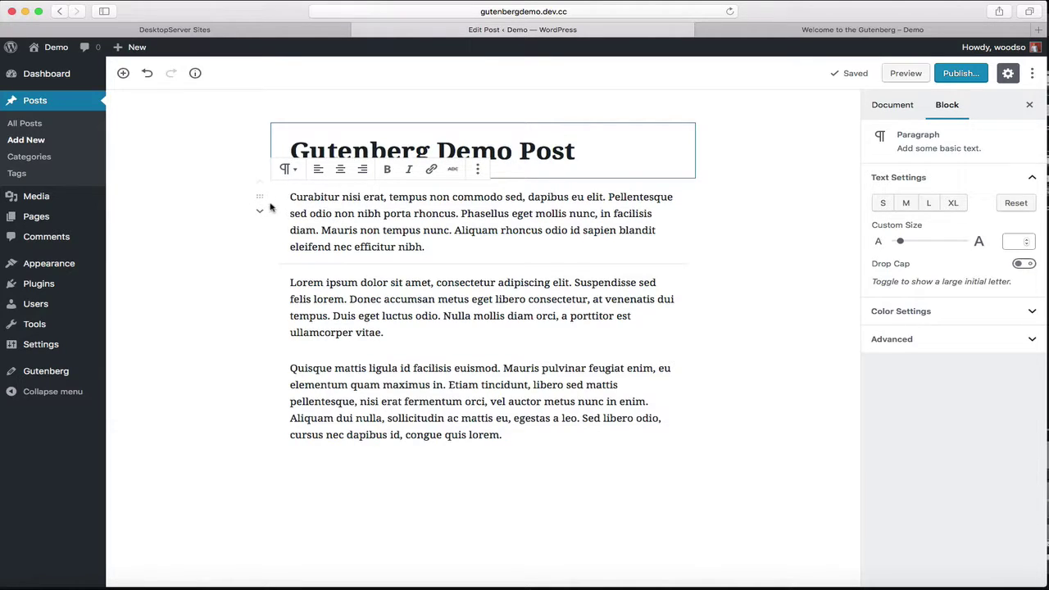
left_click_drag(260, 198, 307, 438)
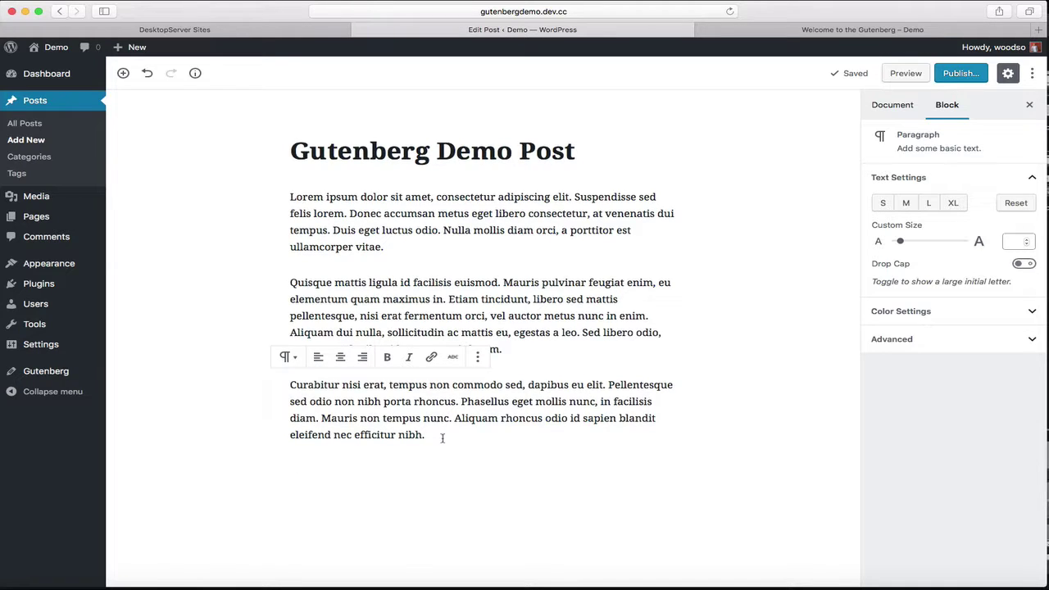
key("Return")
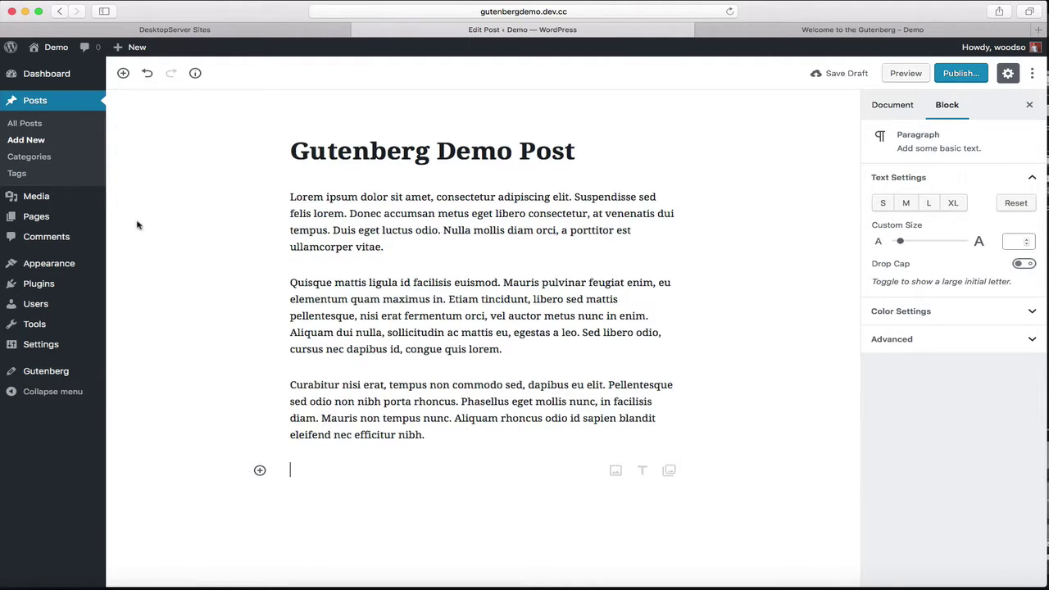
Step: Open the block inserter at the empty paragraph and look through the most used blocks and the block categories
left_click(260, 472)
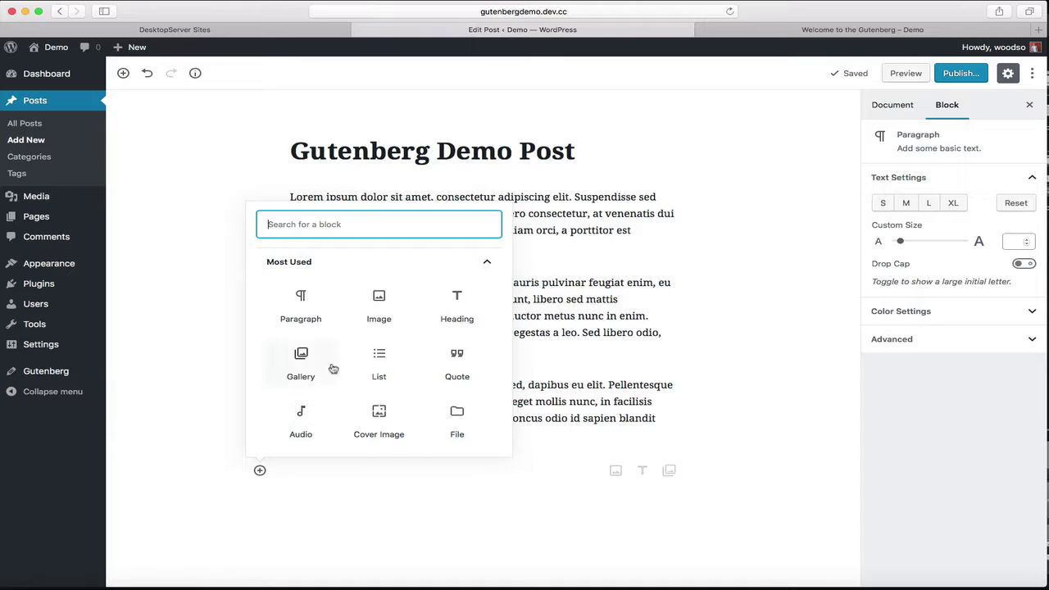
scroll(332, 367, "down", 3)
scroll(332, 366, "up", 5)
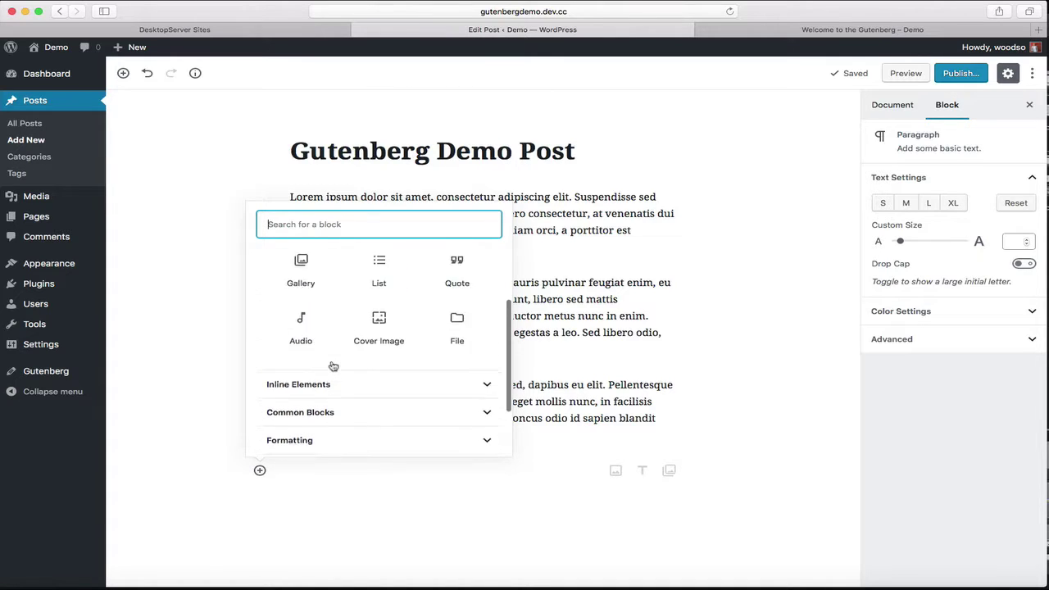
scroll(332, 366, "down", 3)
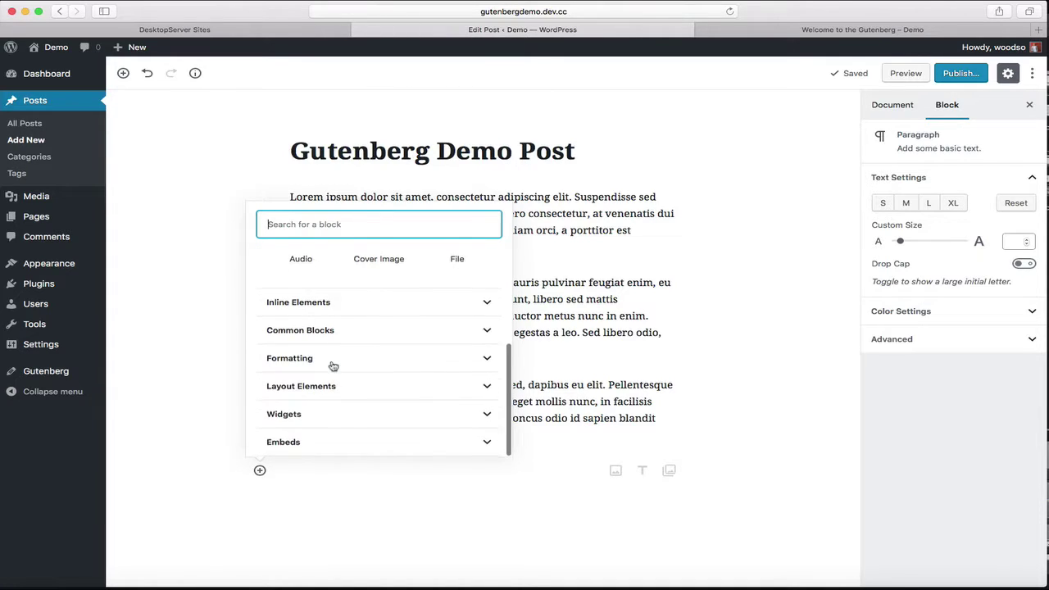
scroll(332, 366, "up", 3)
scroll(333, 367, "down", 3)
scroll(332, 341, "up", 3)
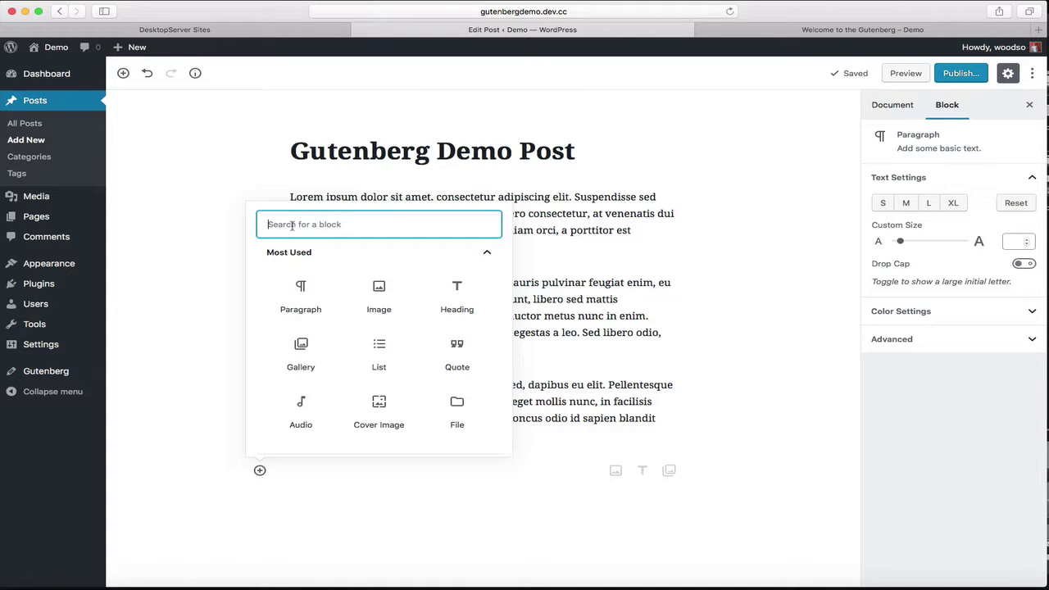
scroll(379, 287, "down", 4)
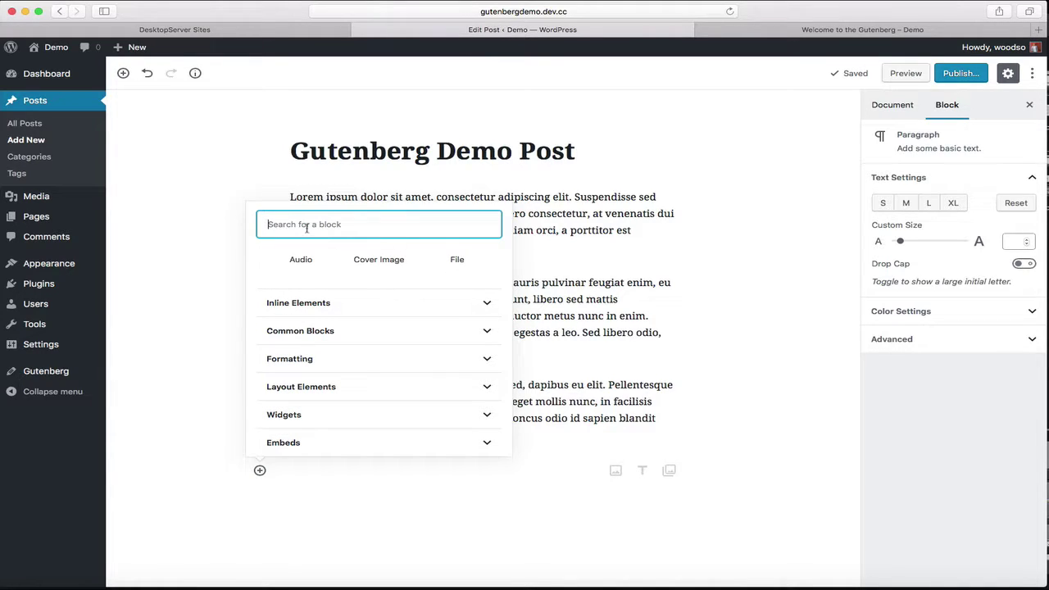
Step: Search the available blocks for "image" and clear the search
type("image")
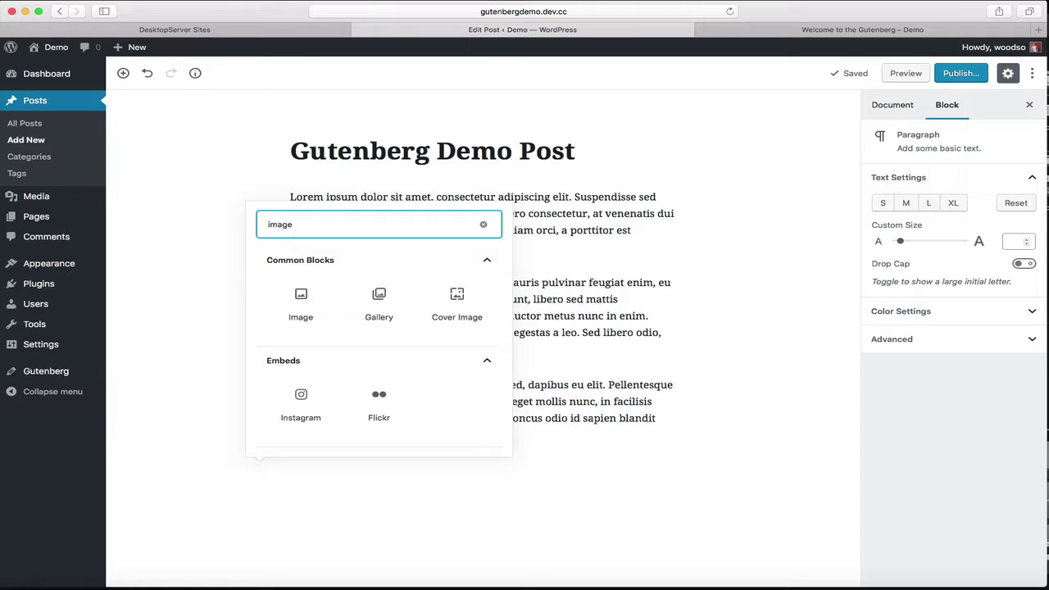
scroll(331, 332, "up", 1)
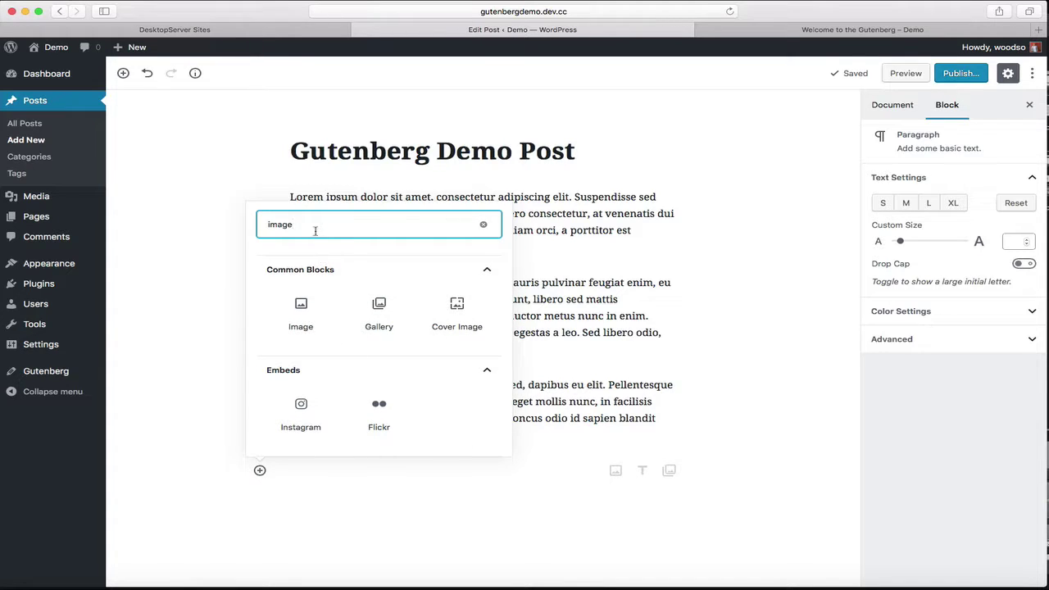
left_click_drag(316, 229, 265, 227)
key("BackSpace")
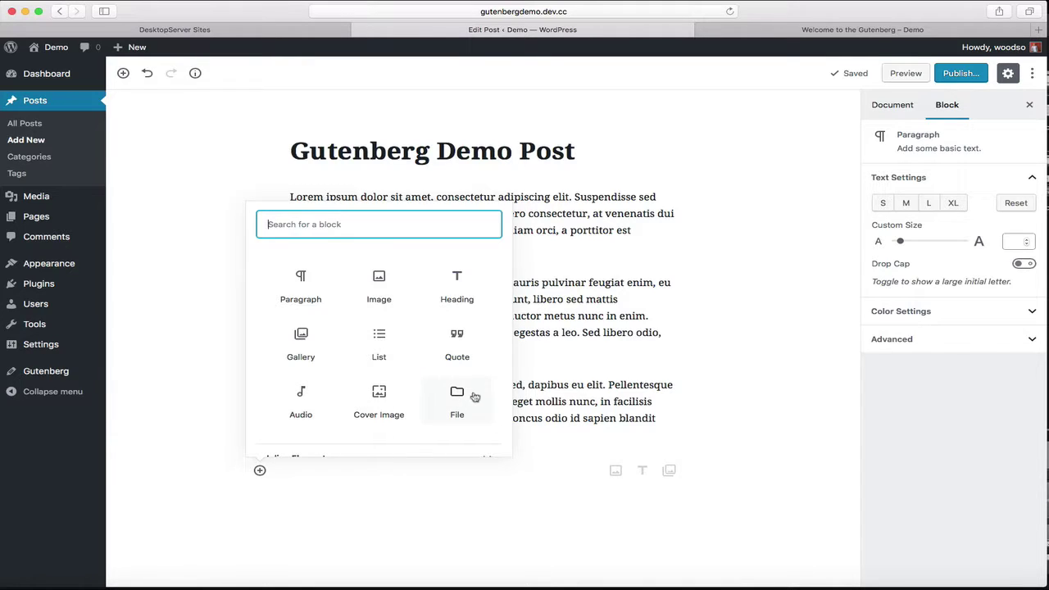
Step: Examine the block types offered under Inline Elements and Common Blocks
scroll(468, 405, "down", 3)
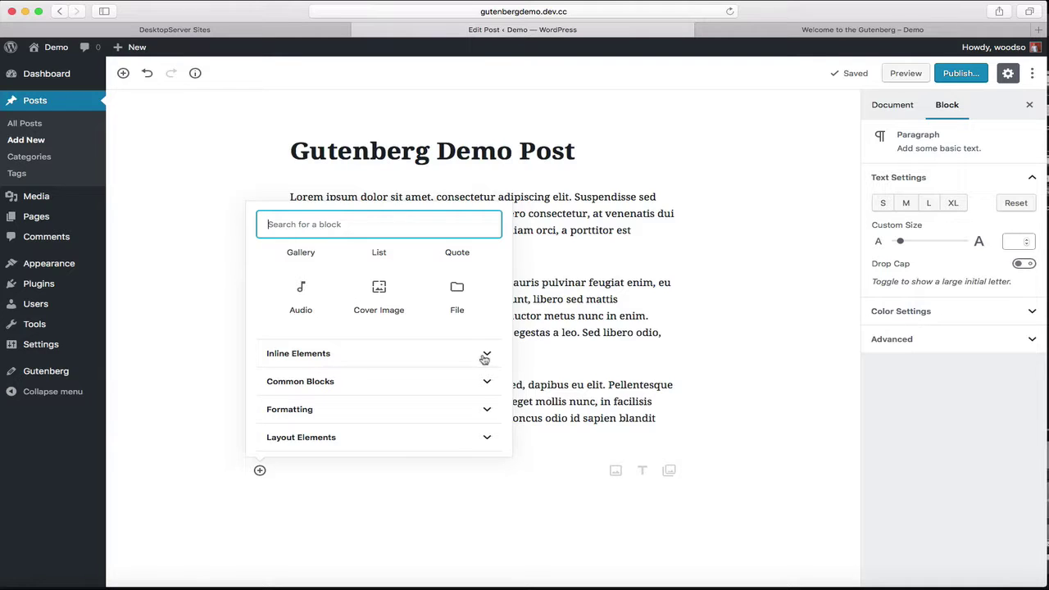
left_click(486, 359)
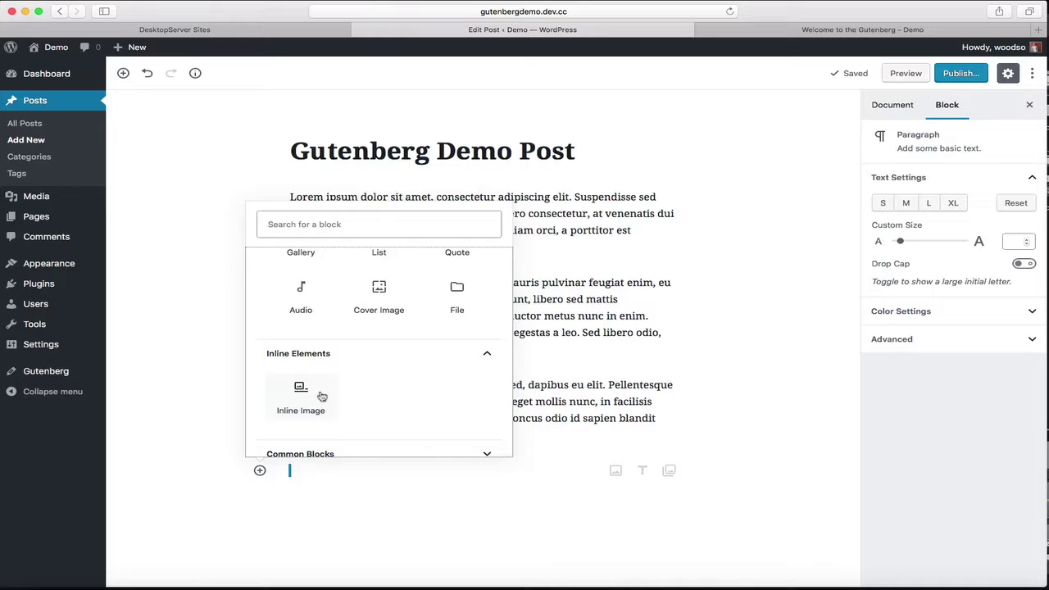
scroll(323, 397, "down", 2)
left_click(485, 402)
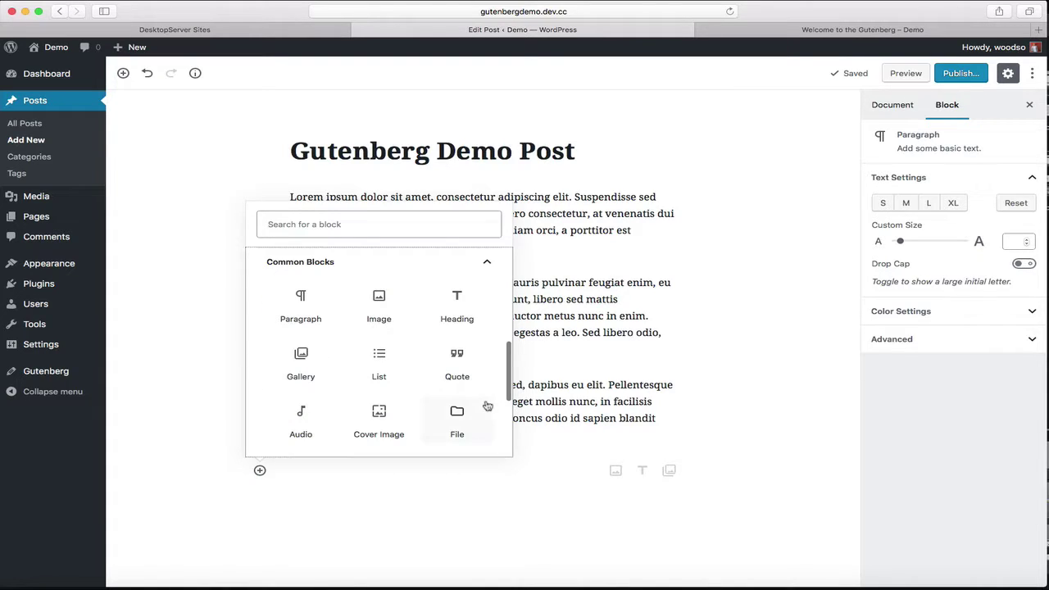
scroll(312, 335, "up", 1)
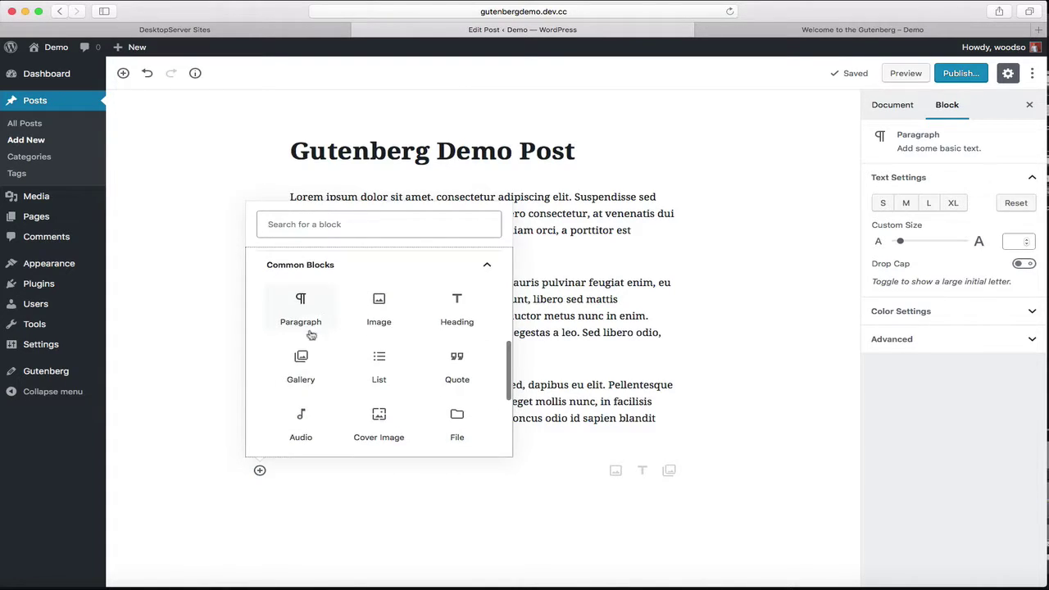
left_click(486, 265)
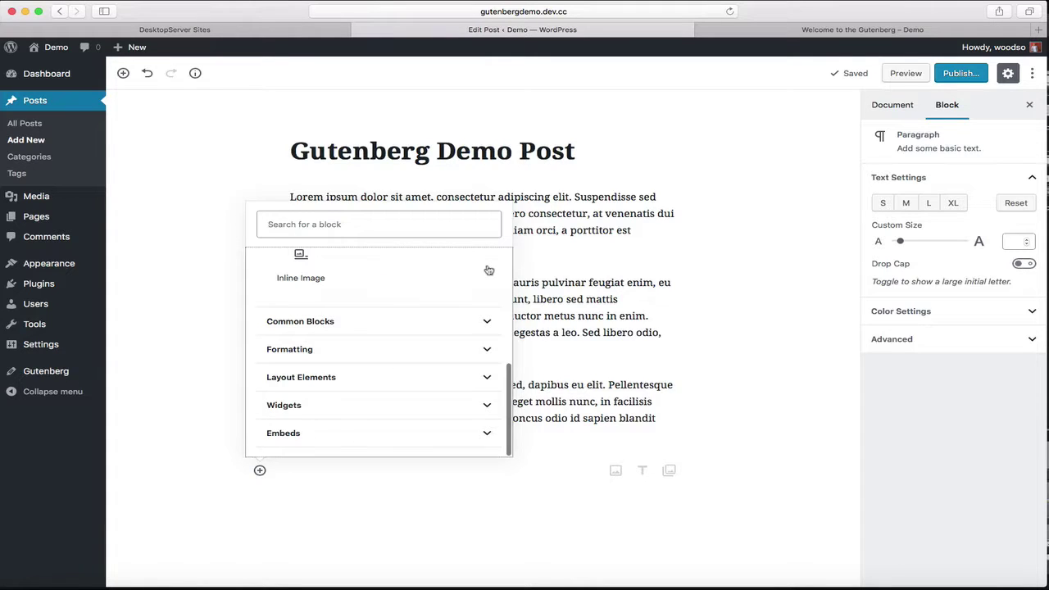
Step: Examine the block types offered under Formatting, Layout Elements and Widgets
left_click(487, 351)
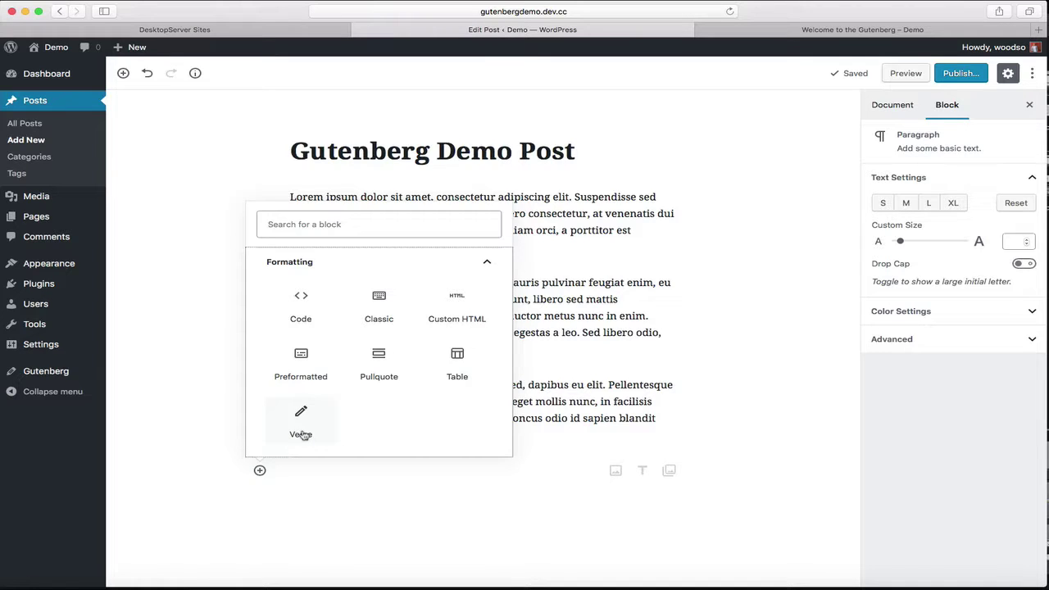
left_click(489, 265)
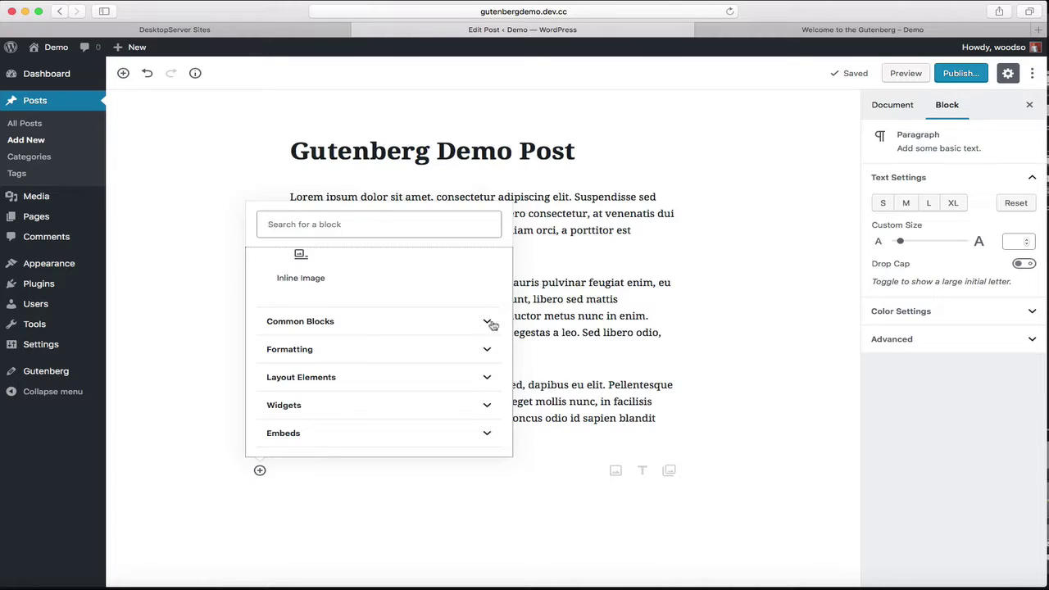
left_click(487, 378)
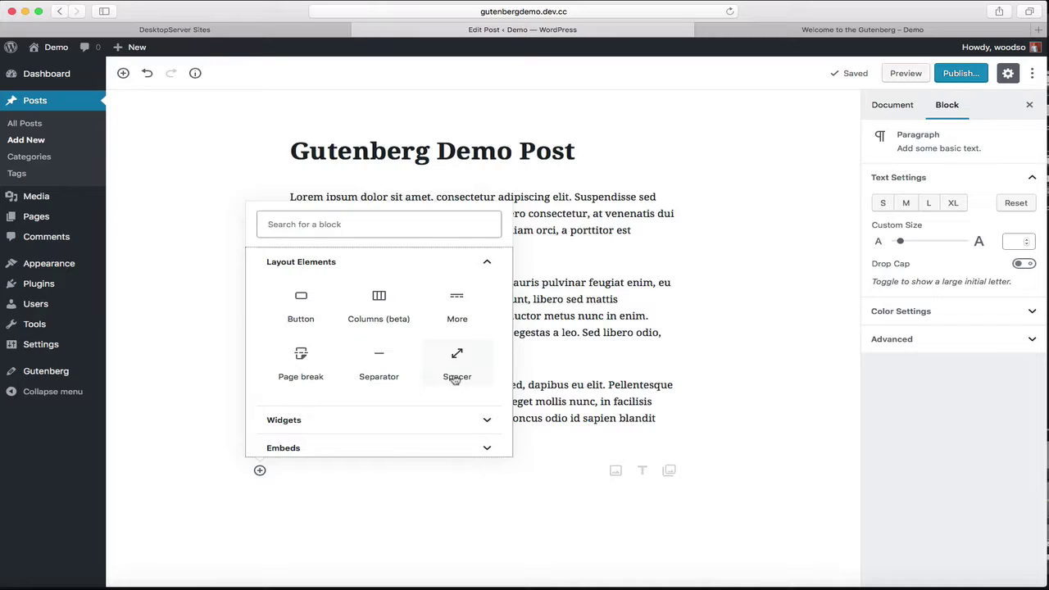
left_click(487, 420)
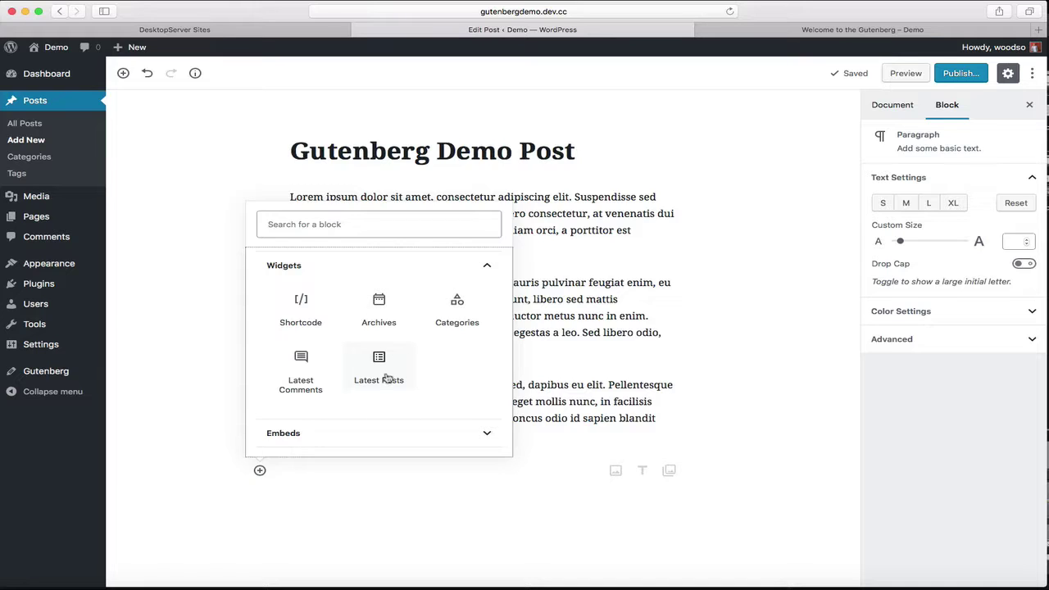
Step: Look through the whole range of embeddable services under Embeds and return to the most used blocks
left_click(485, 434)
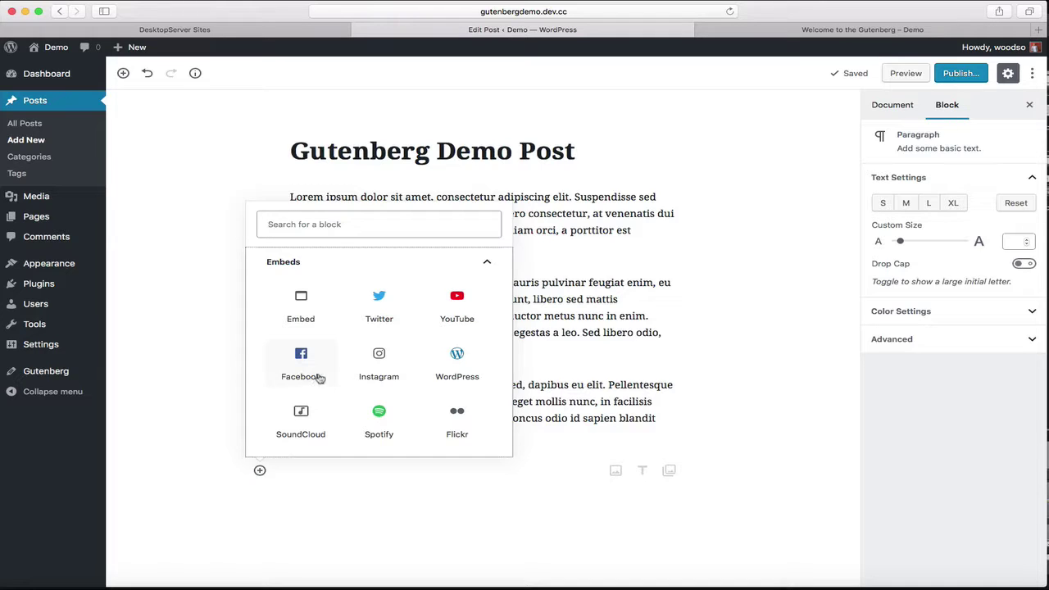
scroll(454, 404, "down", 5)
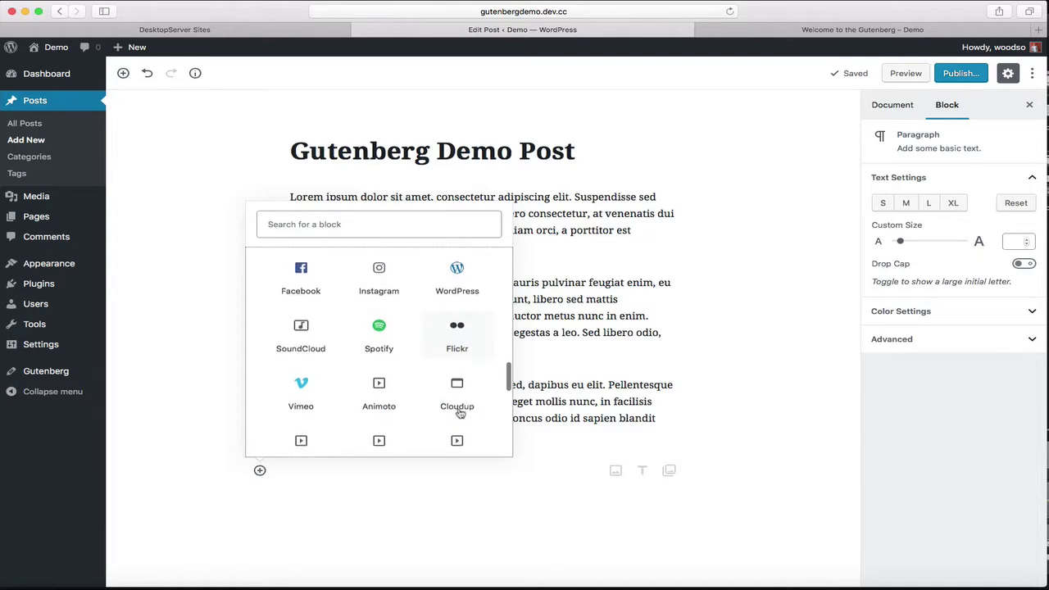
scroll(460, 413, "down", 8)
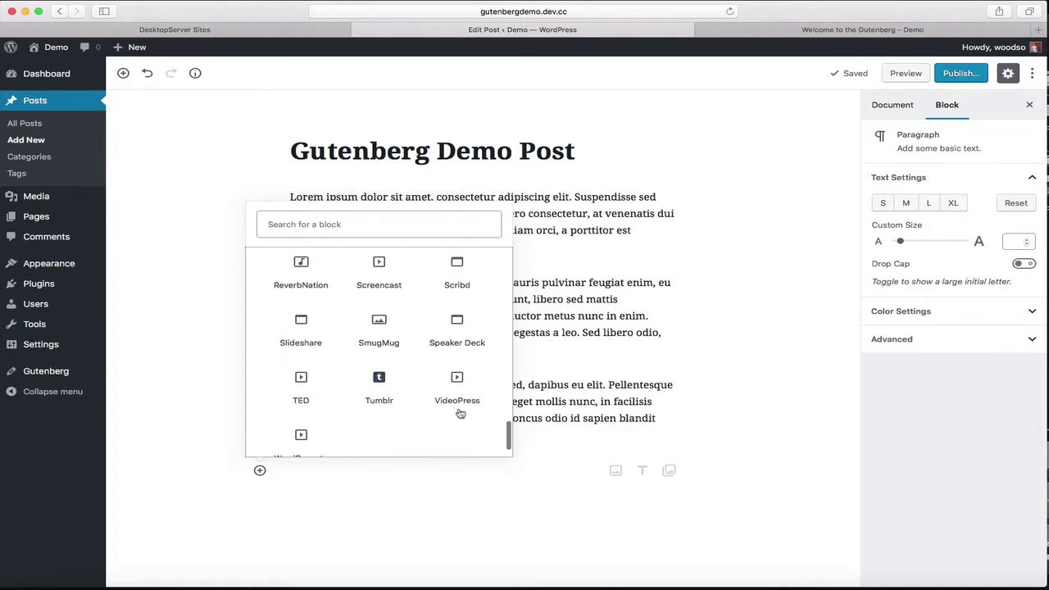
scroll(460, 413, "up", 4)
scroll(460, 413, "up", 15)
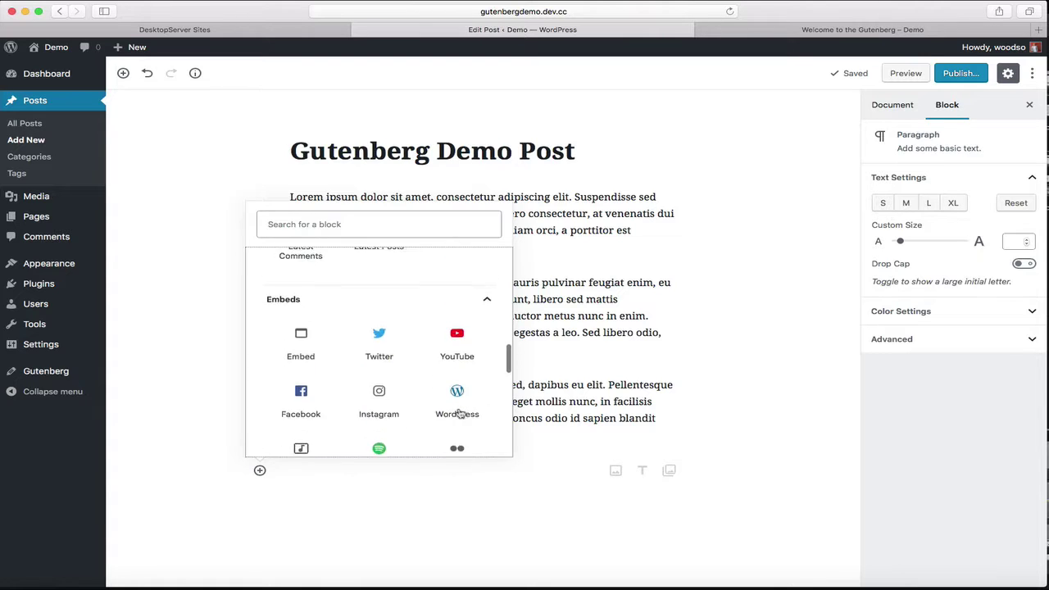
scroll(459, 412, "up", 10)
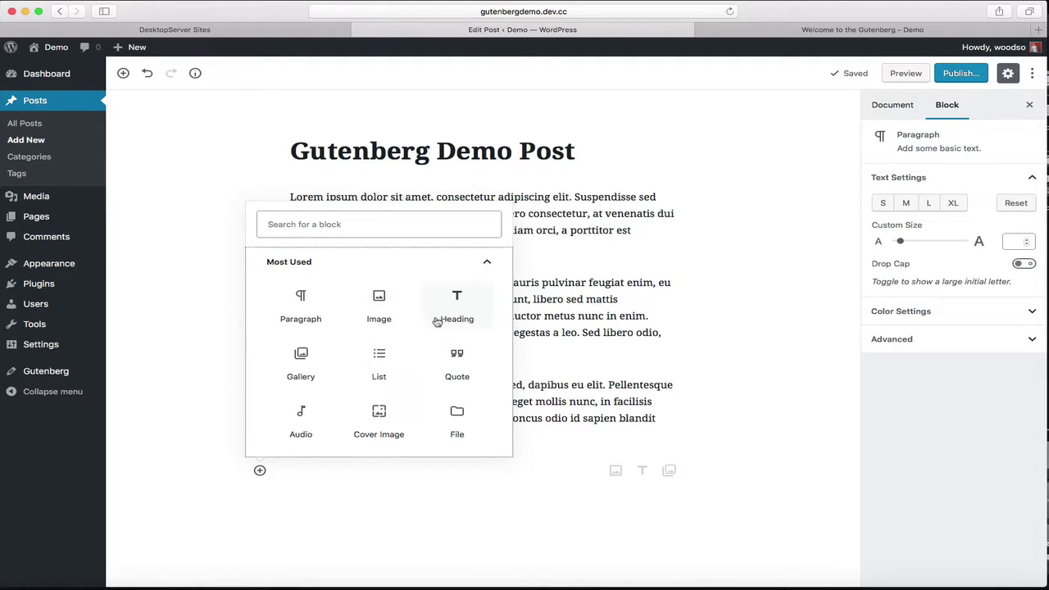
Step: Insert an Image block below the "Curabitur nisi" paragraph and open the media selection dialog for it
scroll(412, 374, "down", 5)
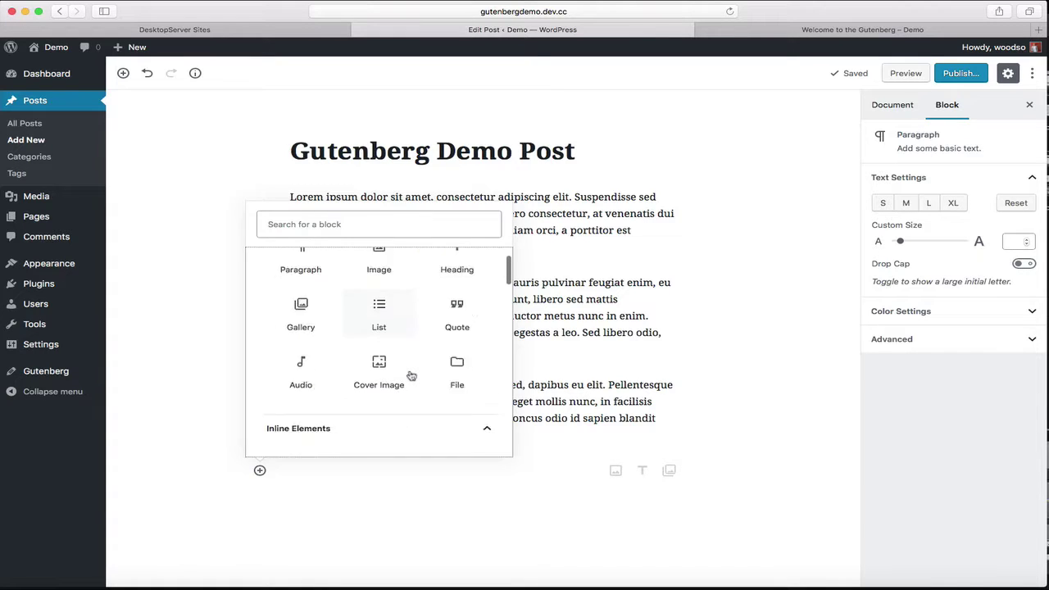
scroll(412, 374, "down", 1)
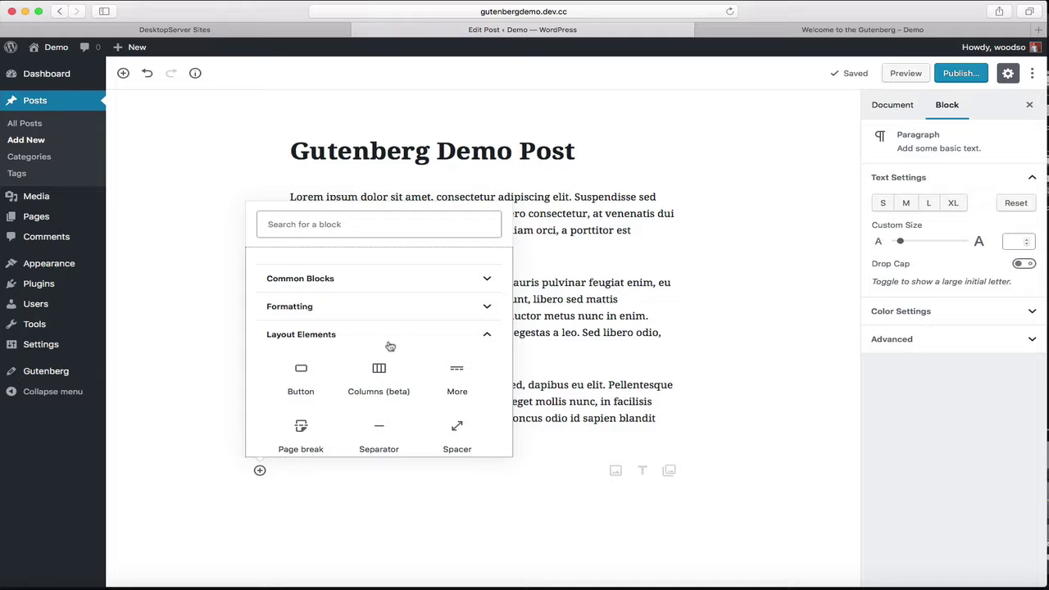
scroll(388, 344, "up", 3)
scroll(388, 344, "up", 4)
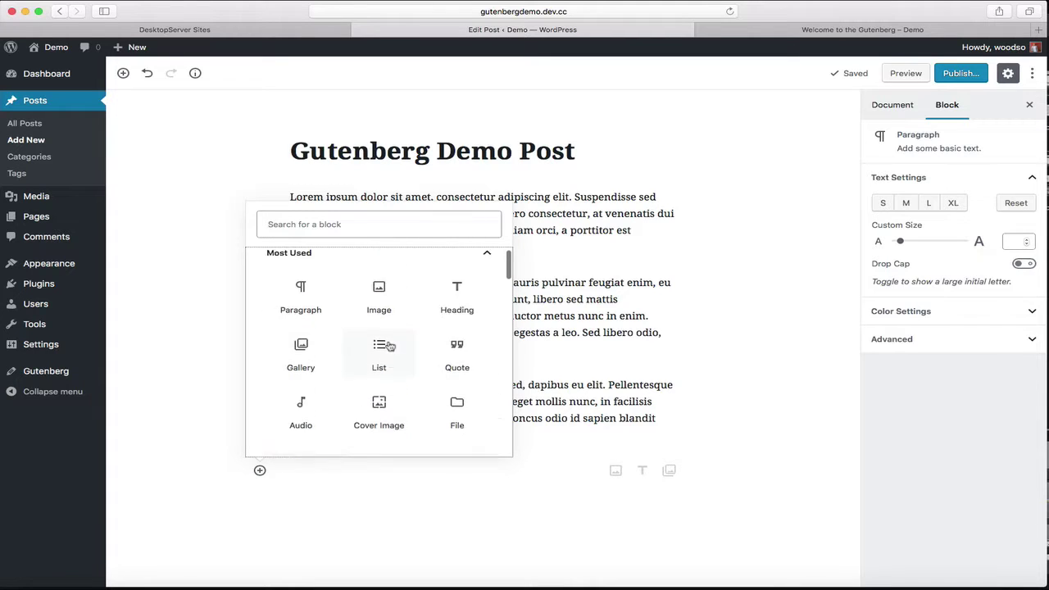
left_click(379, 301)
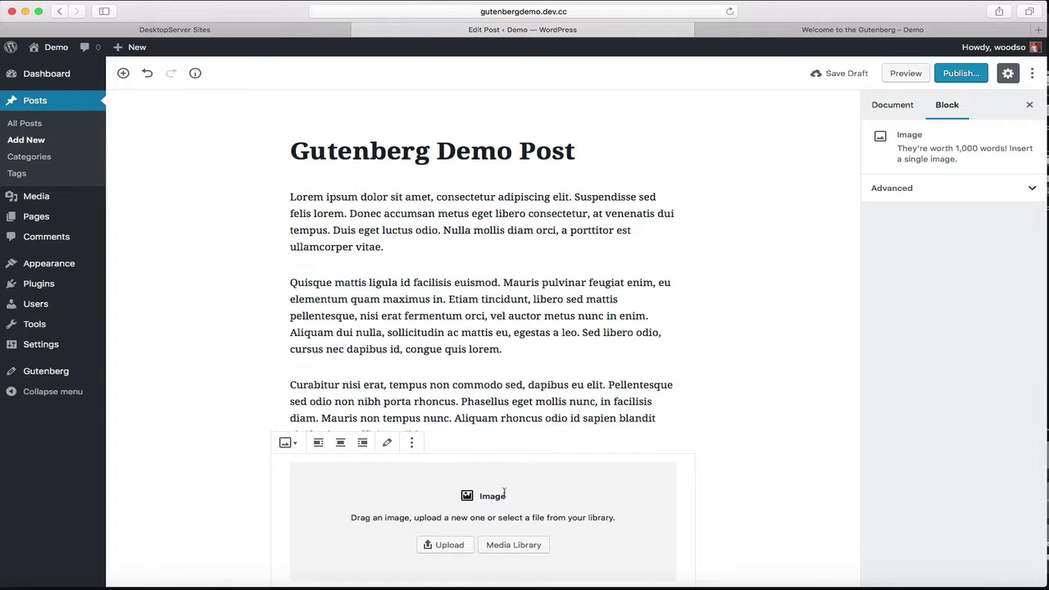
scroll(504, 494, "down", 2)
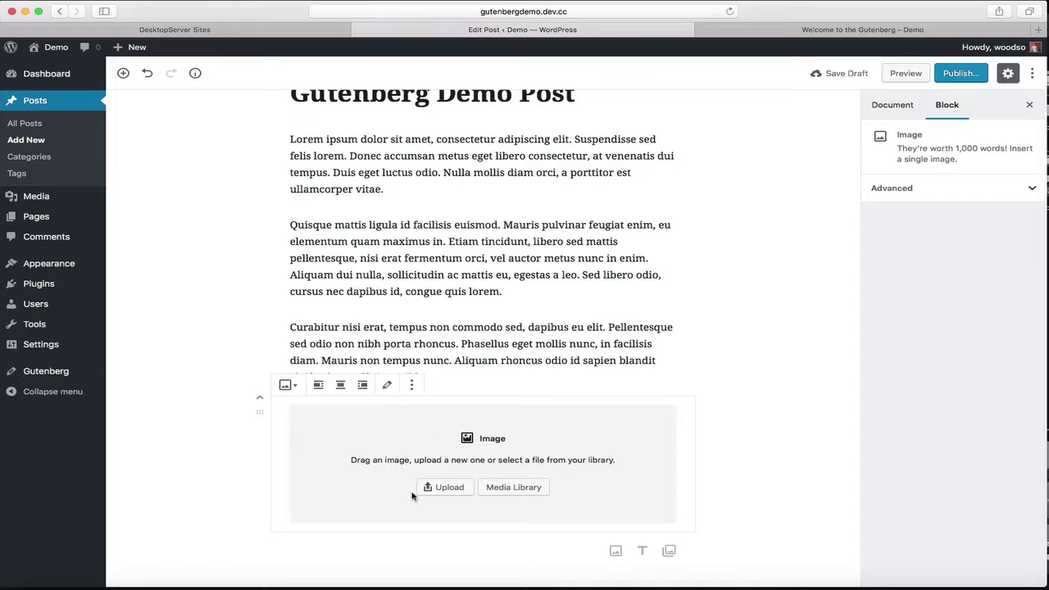
left_click(503, 491)
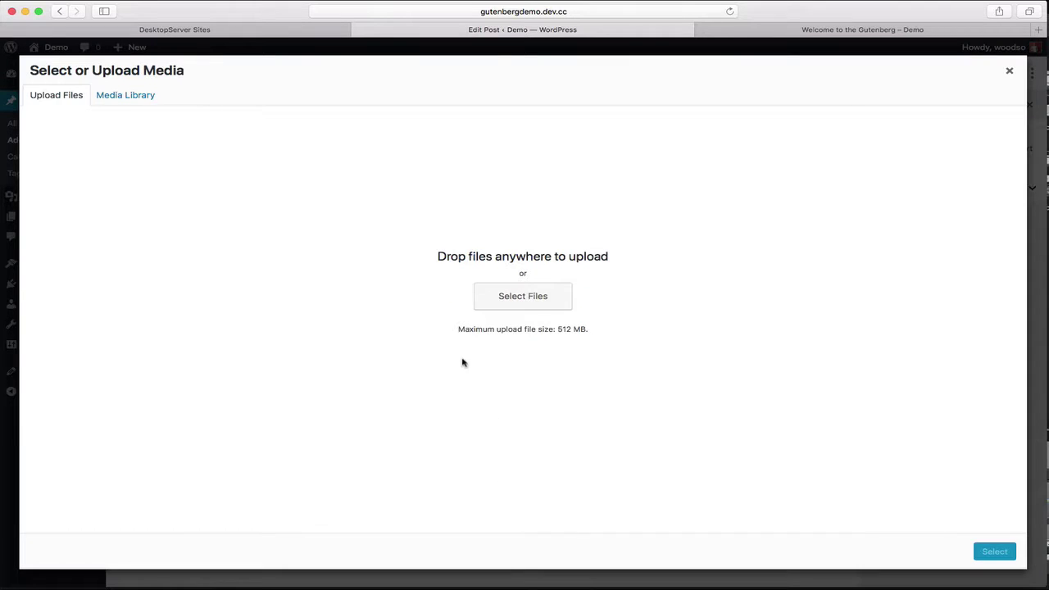
Step: Choose website-images-people-2.jpg from the existing media library as the picture for the Image block
left_click(139, 101)
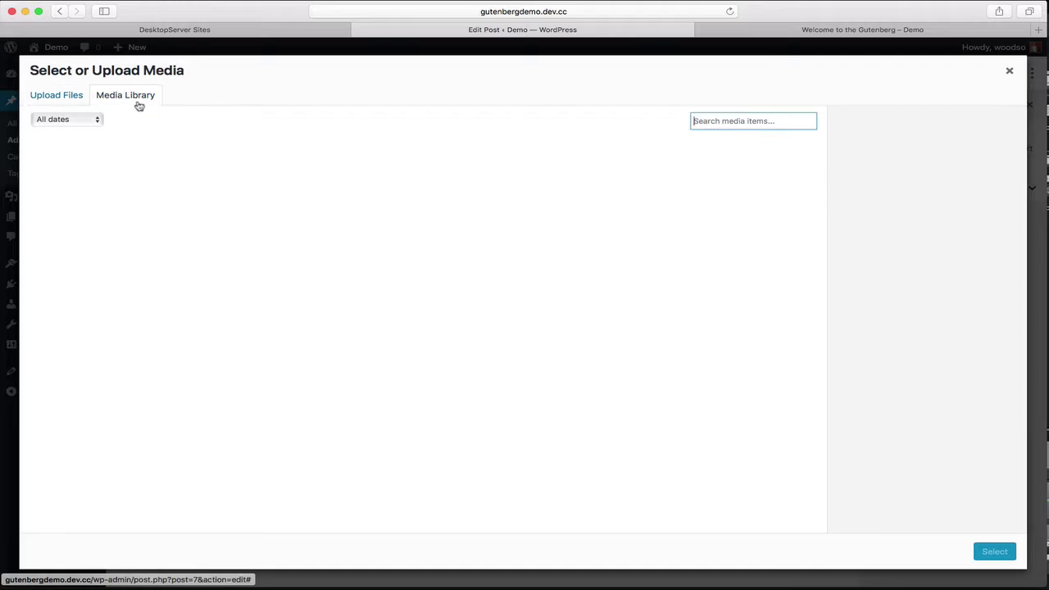
left_click(174, 190)
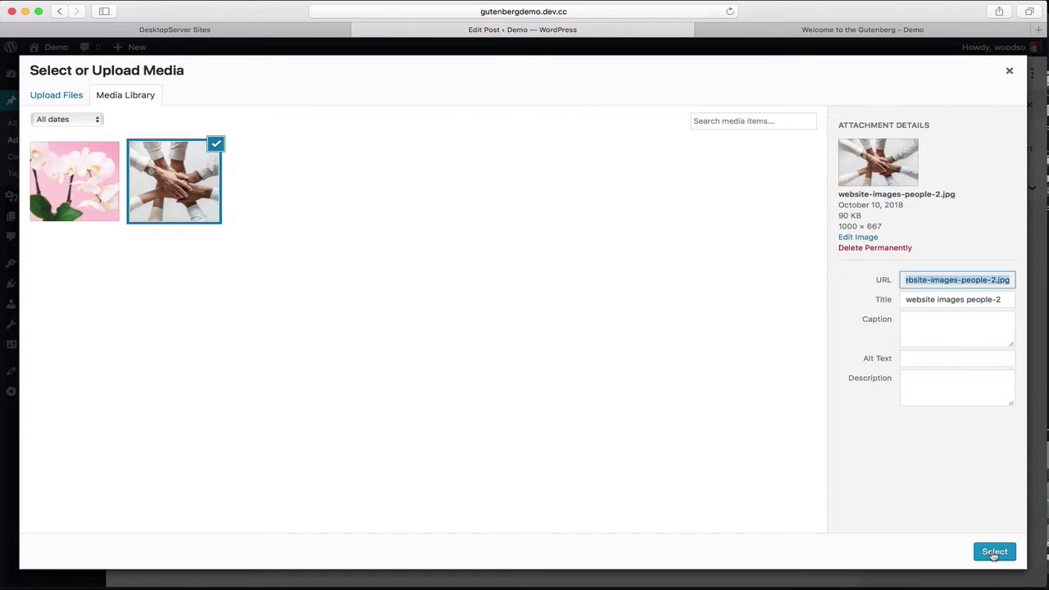
left_click(991, 551)
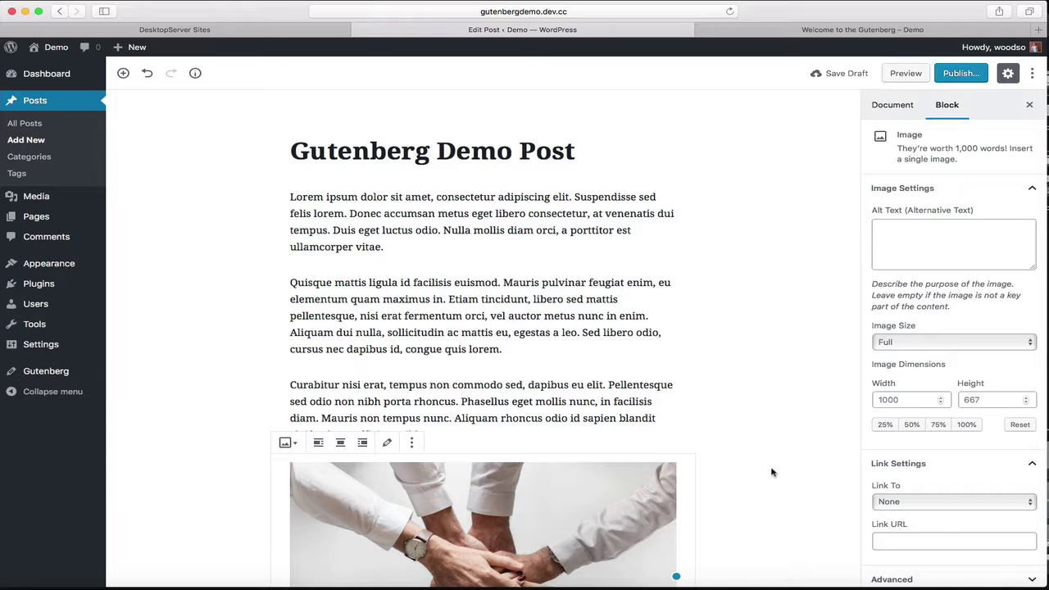
Step: Add the caption "Image Block Gutenberg" below the inserted image
scroll(759, 470, "down", 3)
scroll(759, 470, "down", 1)
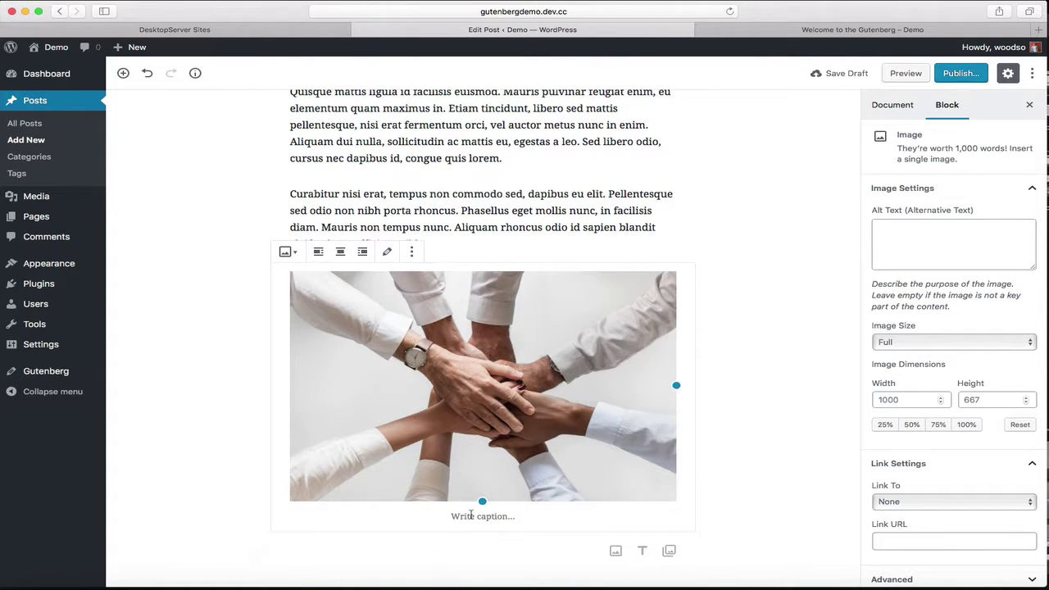
left_click(471, 515)
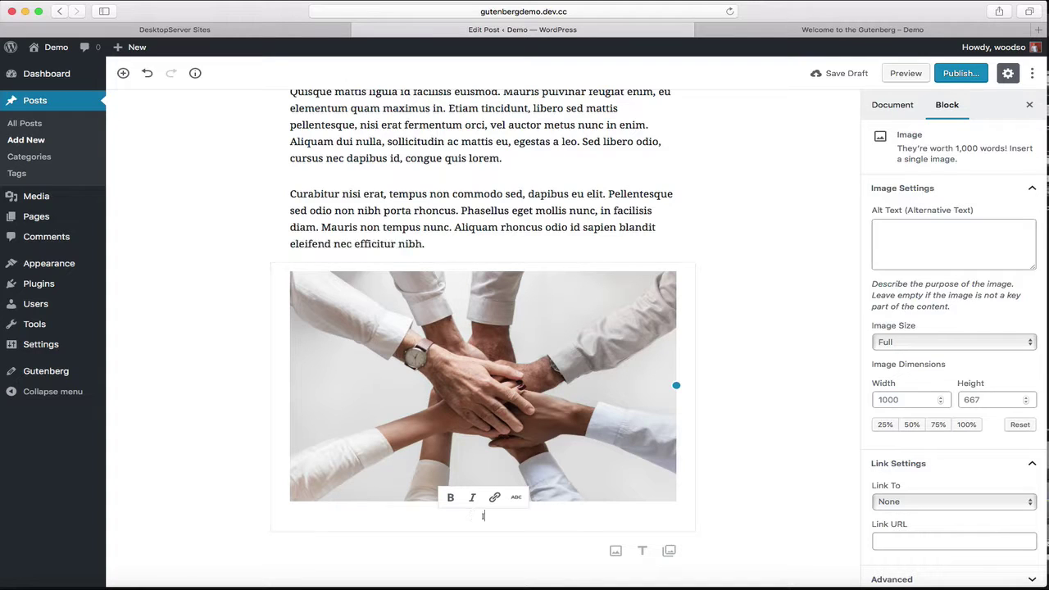
type("Image Block")
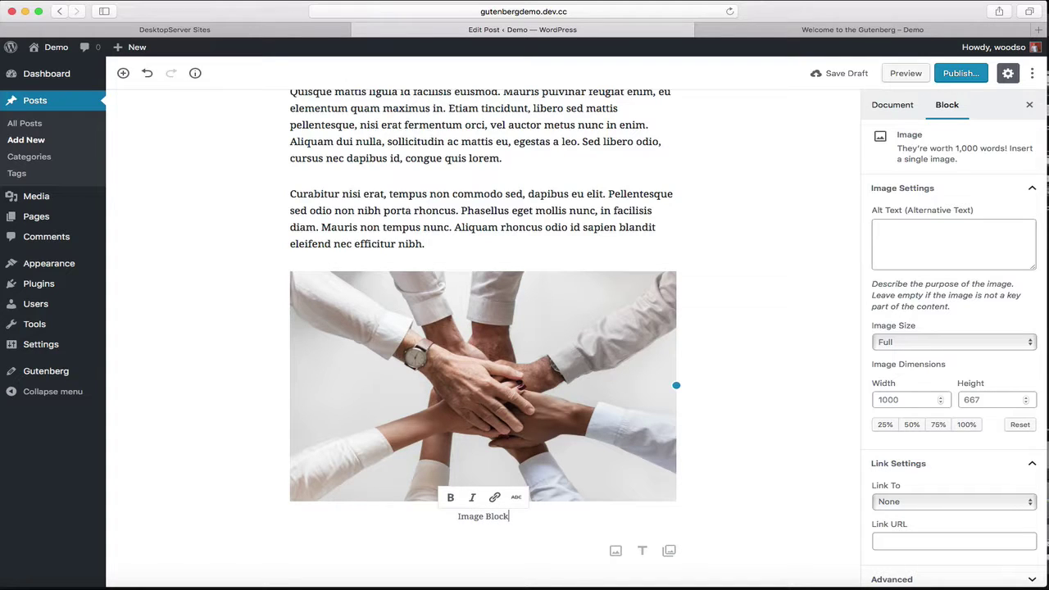
type(" Gutenberg")
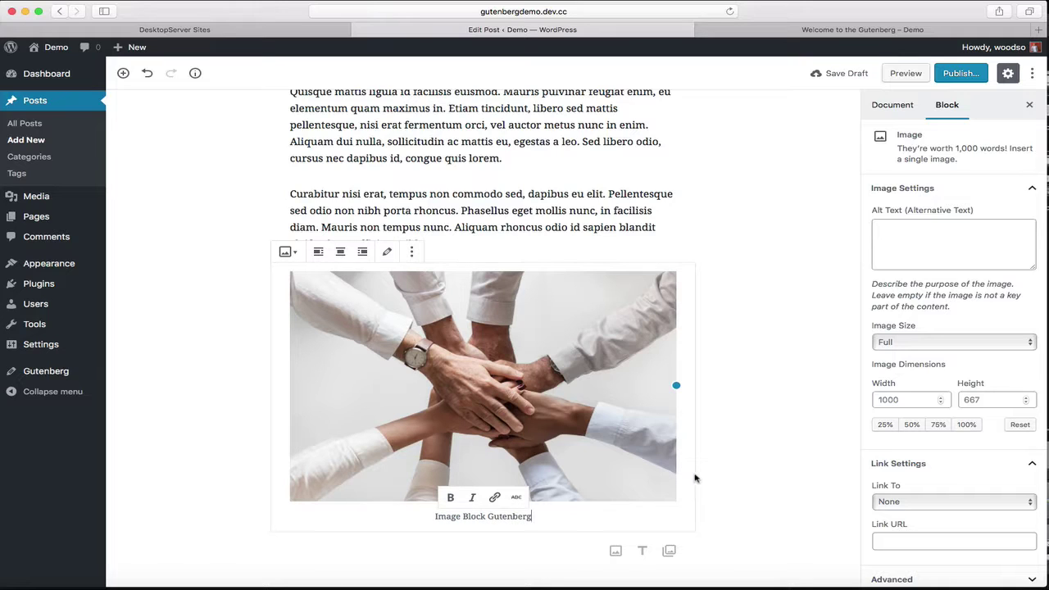
Step: Align the image to the center, trying right alignment before returning it to center
left_click(340, 268)
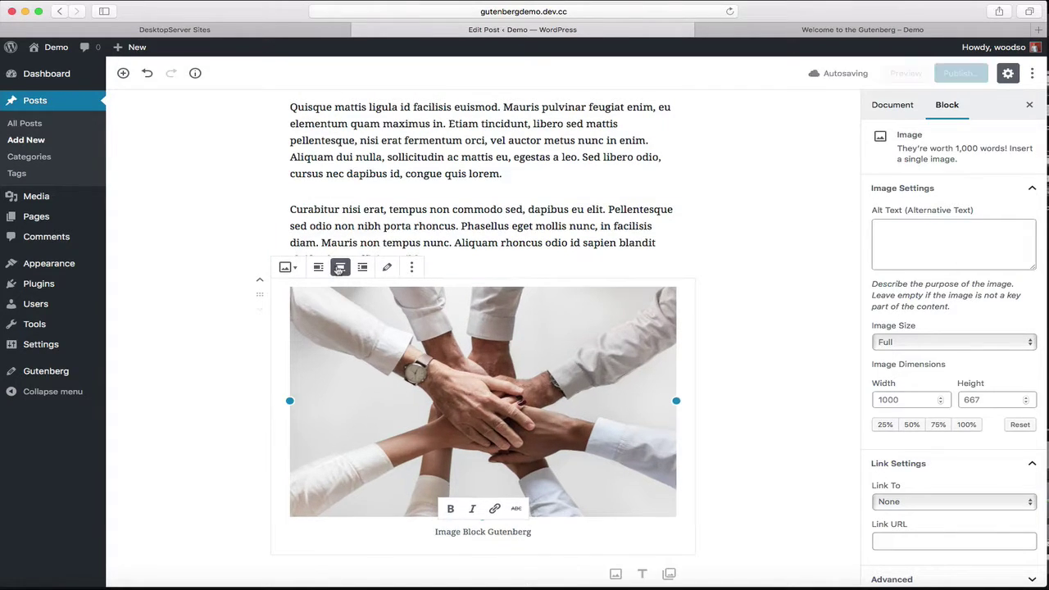
left_click(361, 267)
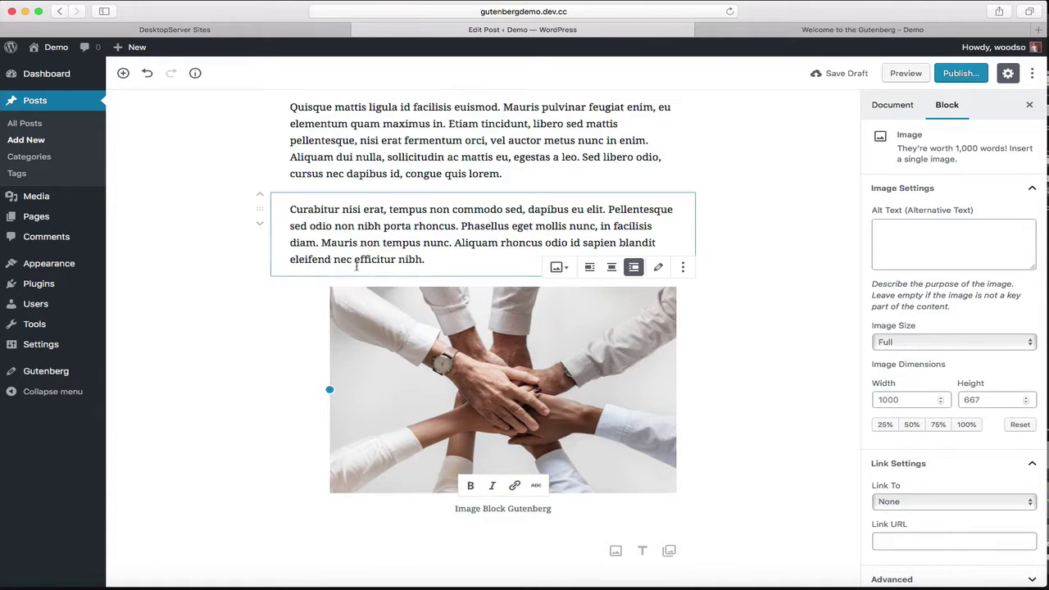
left_click(611, 268)
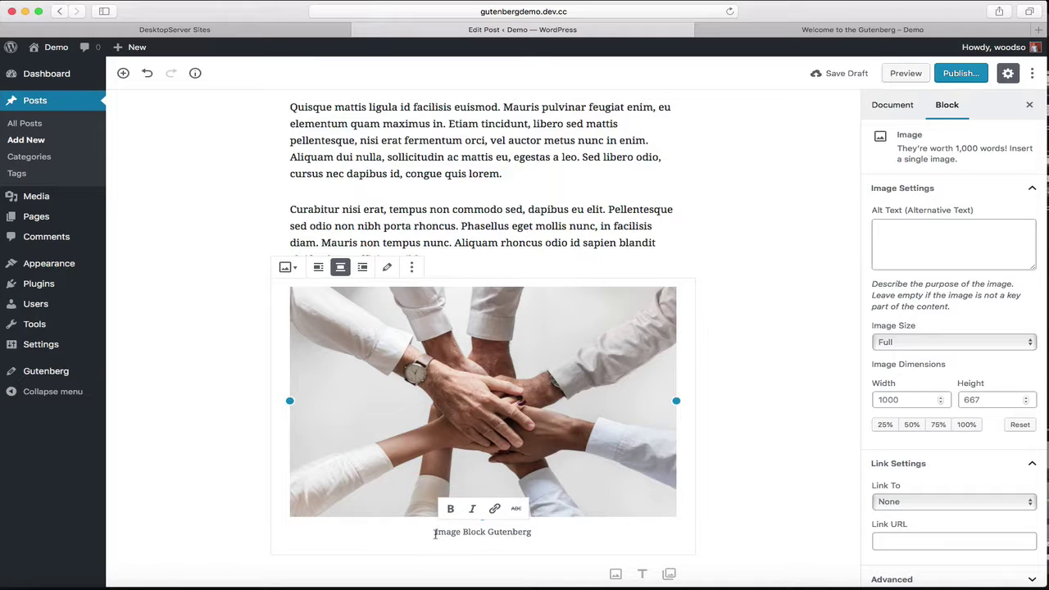
Step: Make the whole image caption "Image Block Gutenberg" bold and deselect the block
left_click_drag(434, 532, 537, 535)
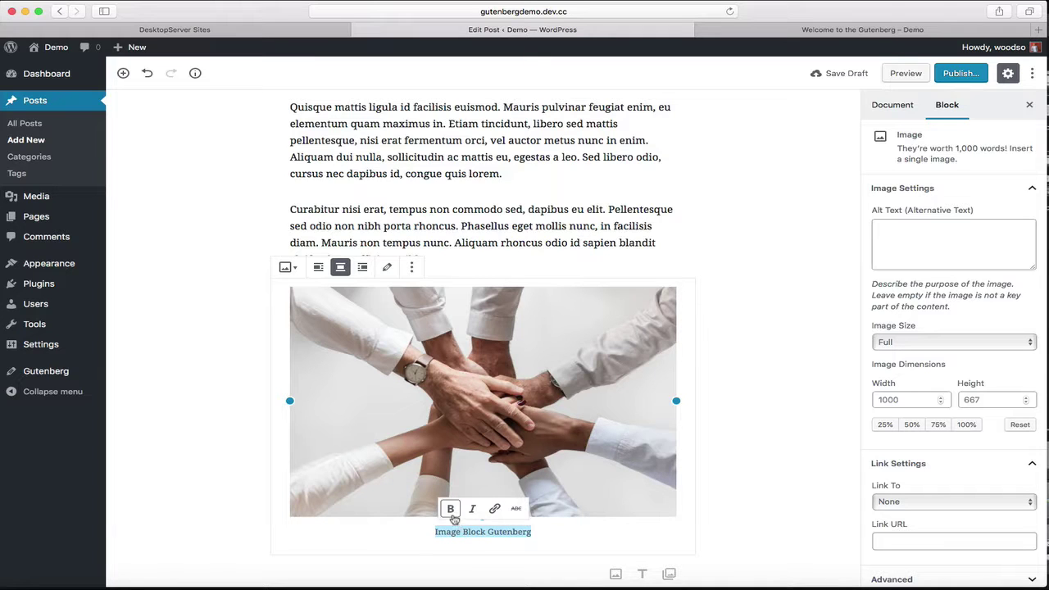
left_click(451, 510)
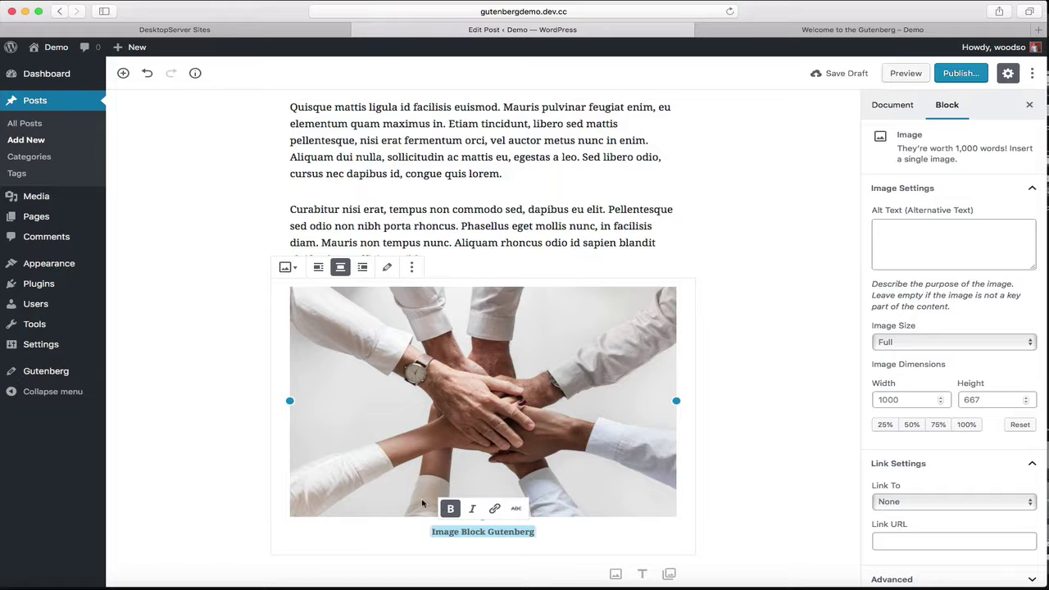
key("Escape")
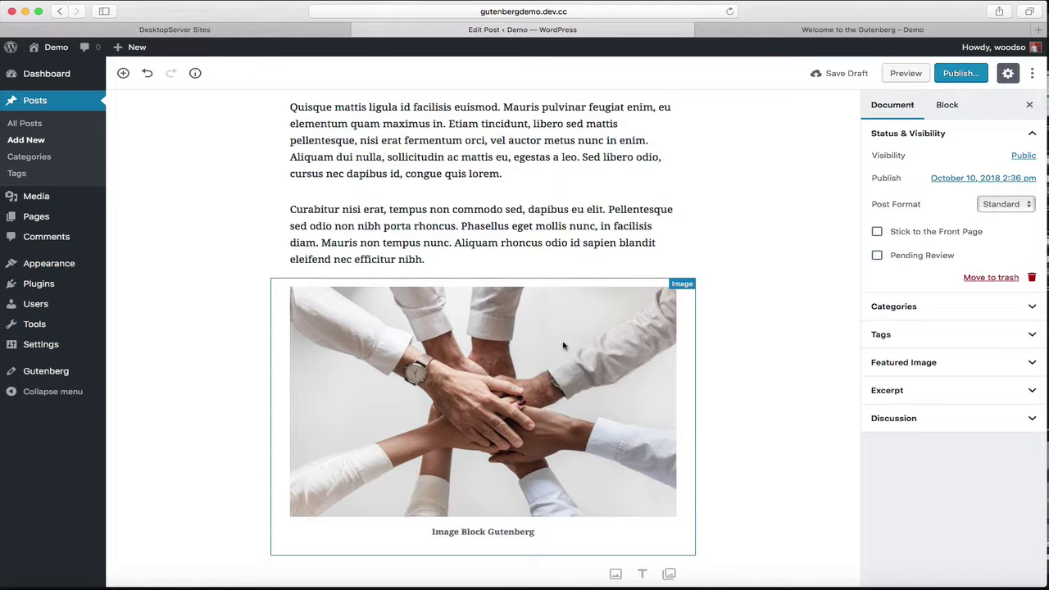
Step: Examine the block settings of the image, including its alternative text field
left_click(945, 106)
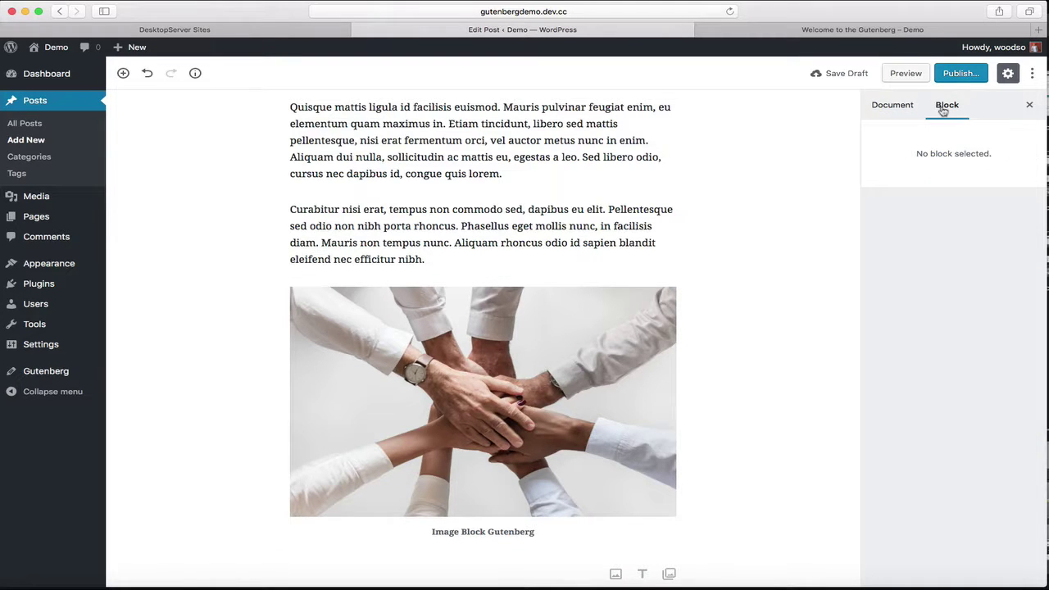
left_click(594, 337)
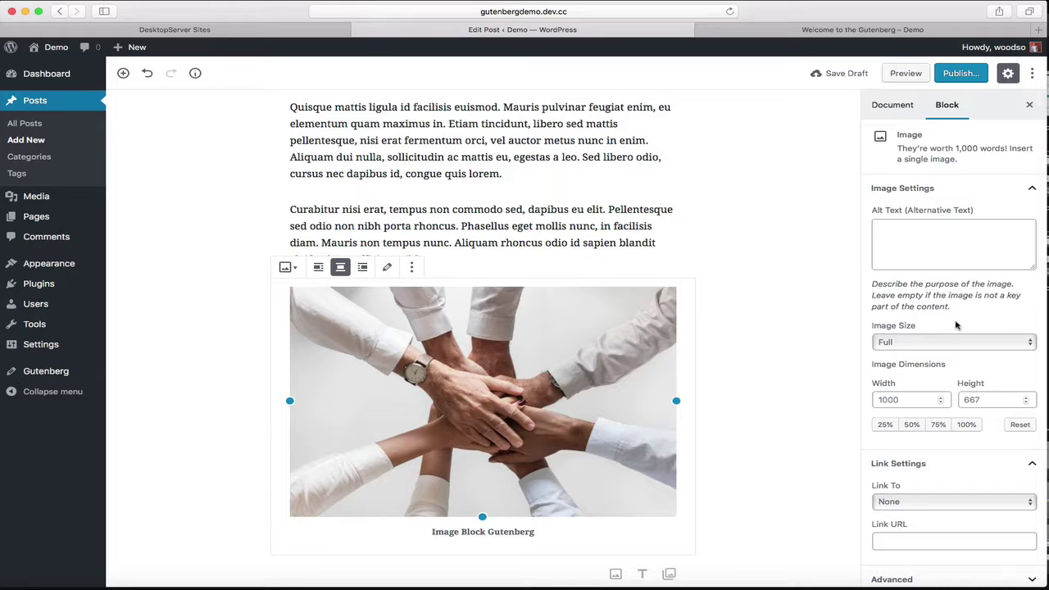
left_click(914, 234)
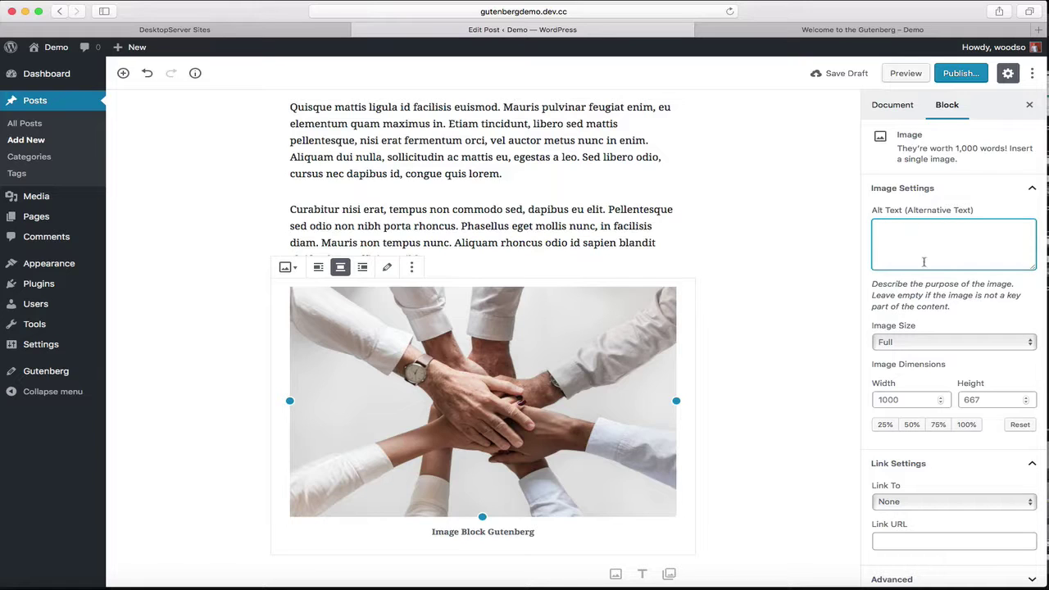
Step: Try the Medium Large size scaled to 50% on the image and return its size to Full
left_click(879, 345)
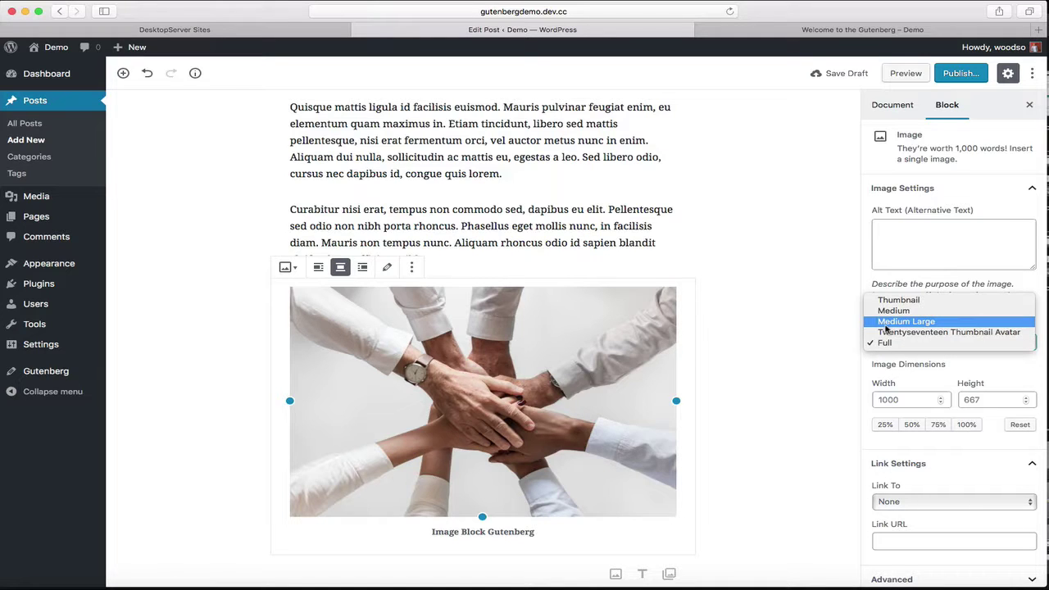
left_click(888, 321)
scroll(709, 391, "down", 5)
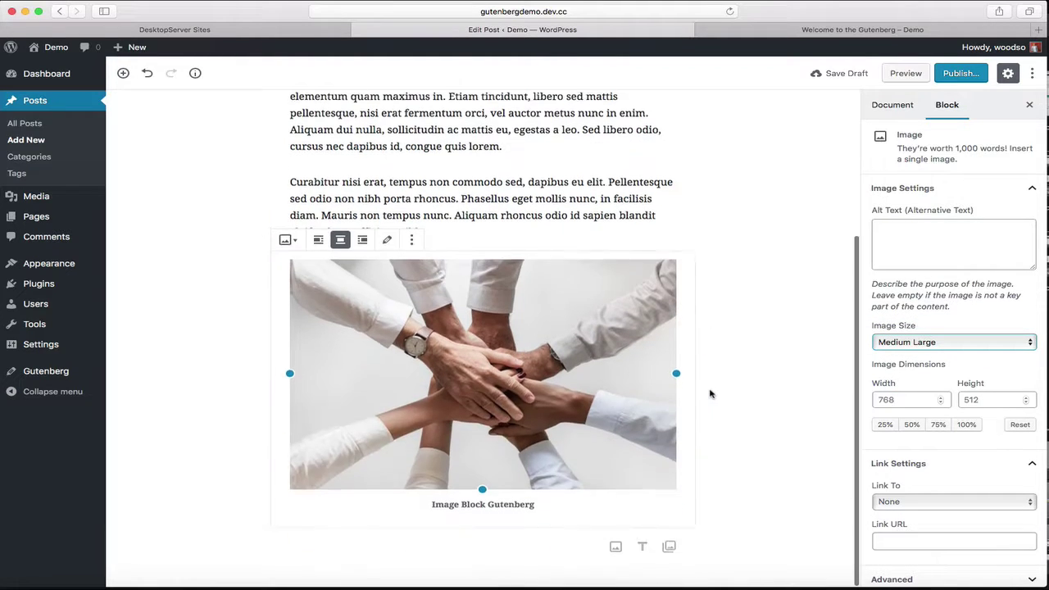
left_click(911, 424)
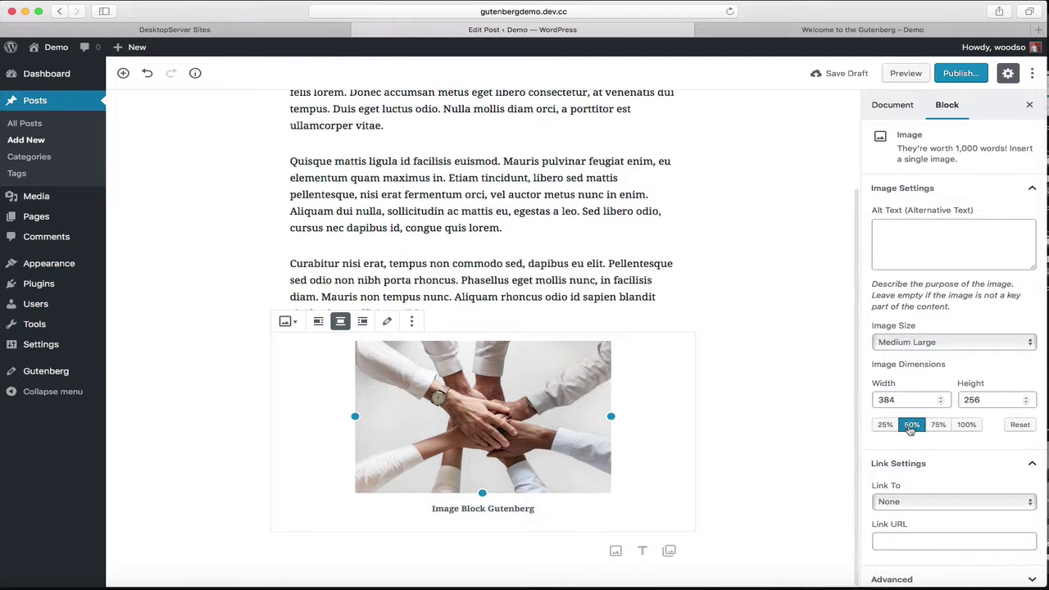
scroll(943, 449, "down", 1)
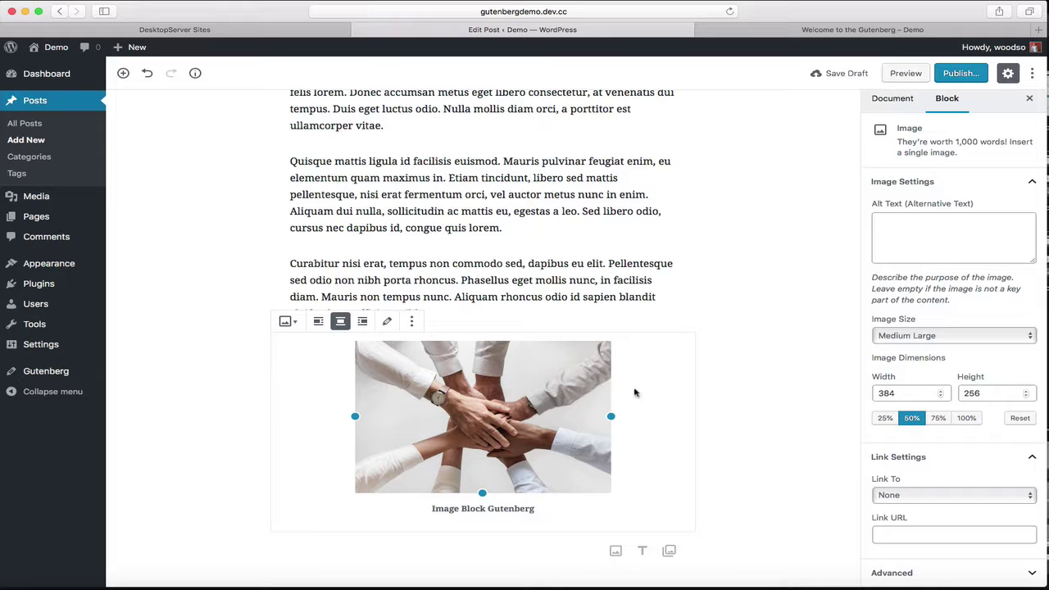
left_click(943, 337)
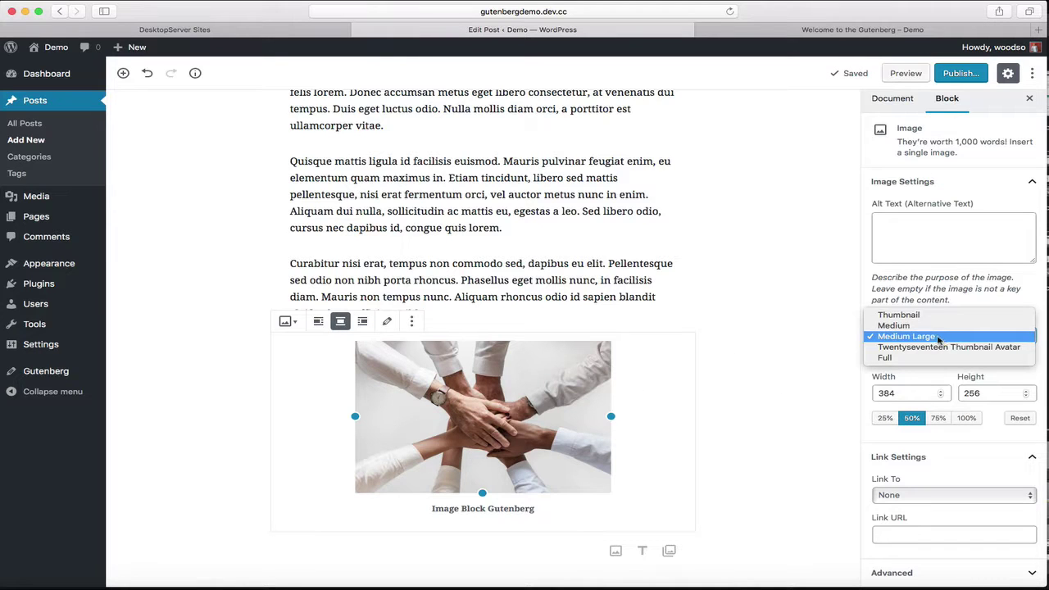
left_click(932, 359)
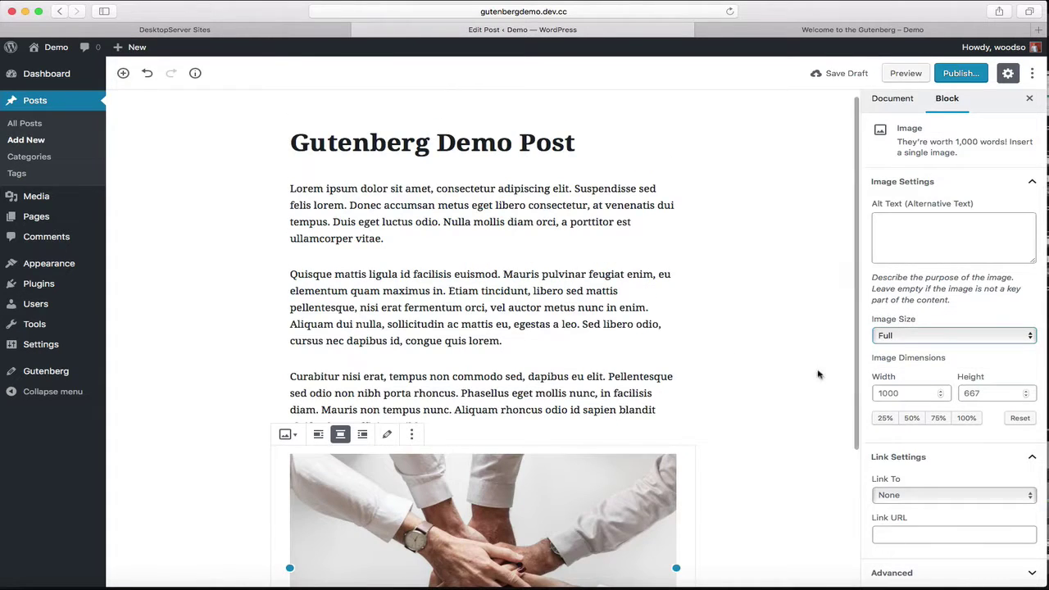
scroll(742, 378, "down", 2)
scroll(741, 378, "down", 3)
Step: Try a drop cap on the "Curabitur nisi" paragraph and turn it off again
left_click(562, 278)
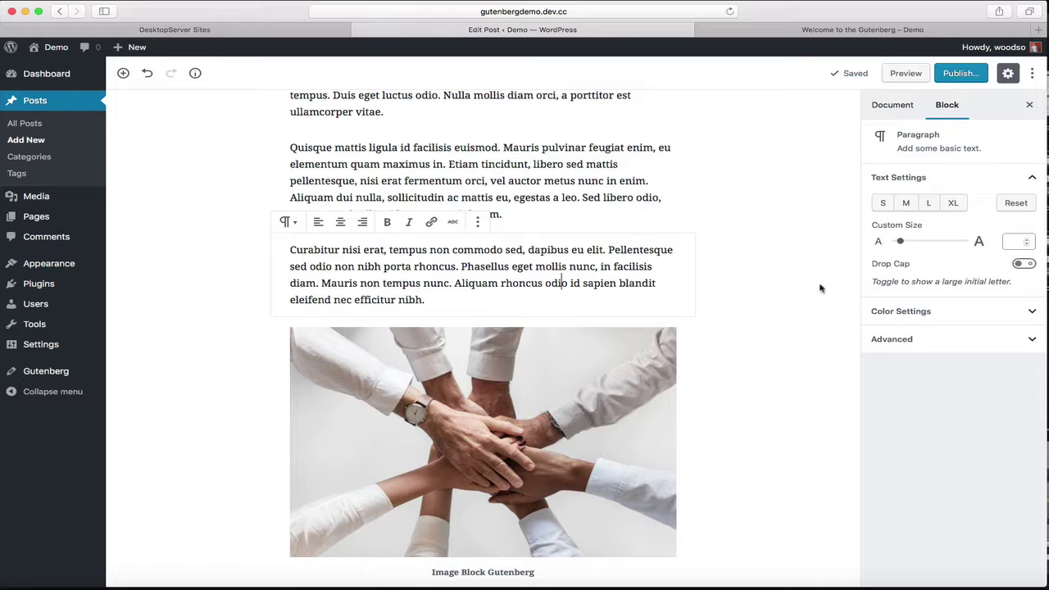
left_click(1023, 264)
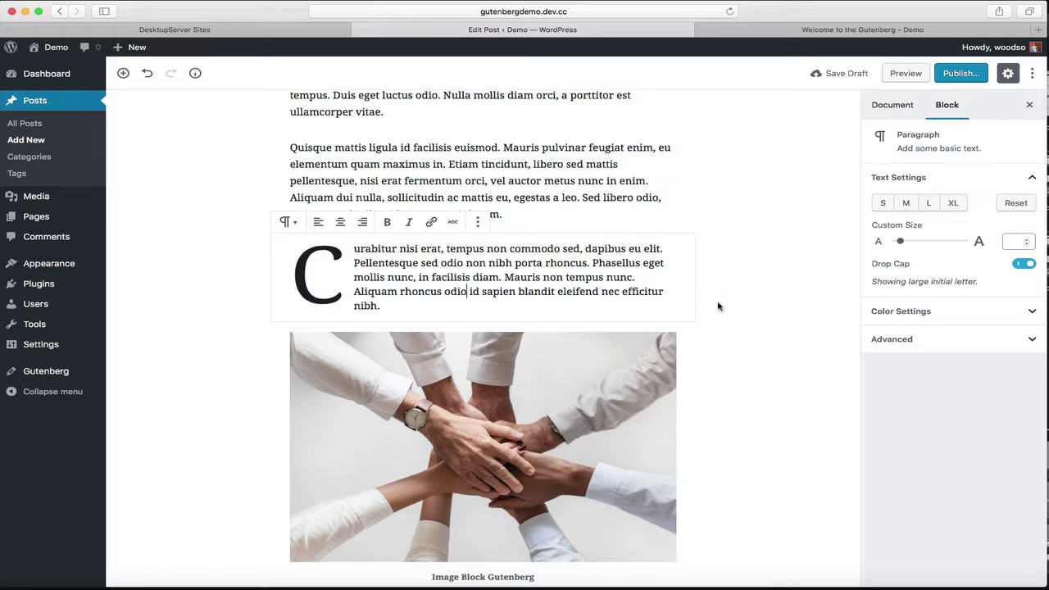
left_click(1018, 268)
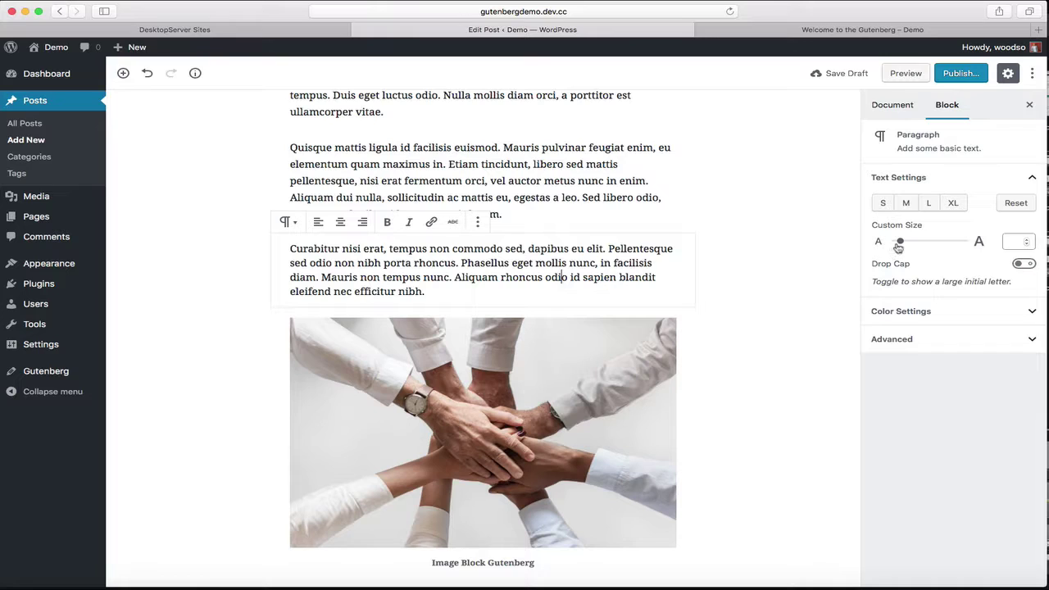
Step: Set the "Curabitur nisi" paragraph's custom text size to 18 and align it left after trying center and right alignment
mouse_move(899, 246)
left_mouse_down()
mouse_move(915, 244)
mouse_move(890, 246)
mouse_move(901, 247)
left_mouse_up()
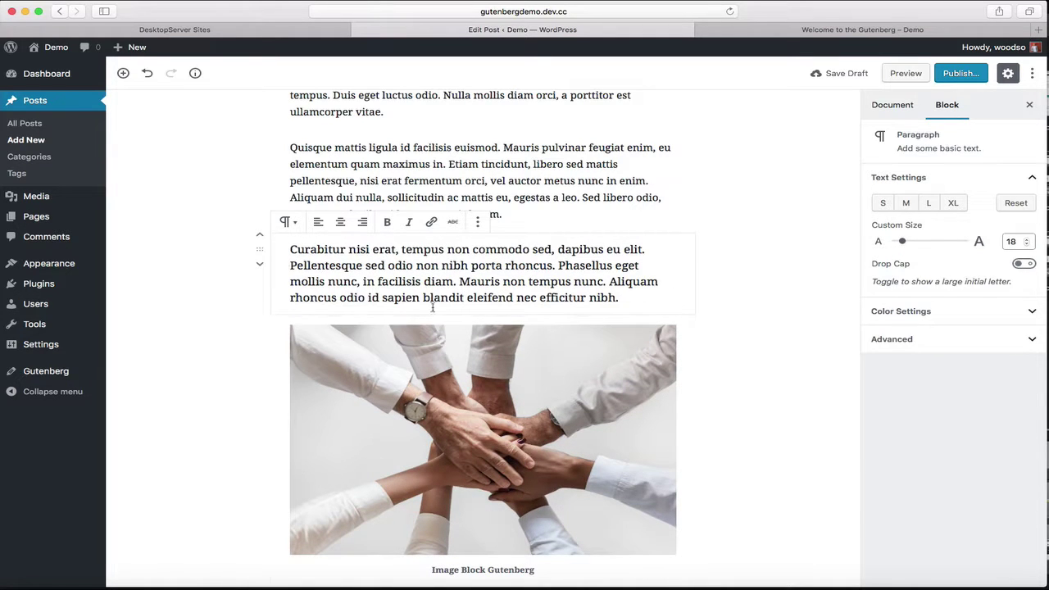
left_click_drag(619, 302, 289, 249)
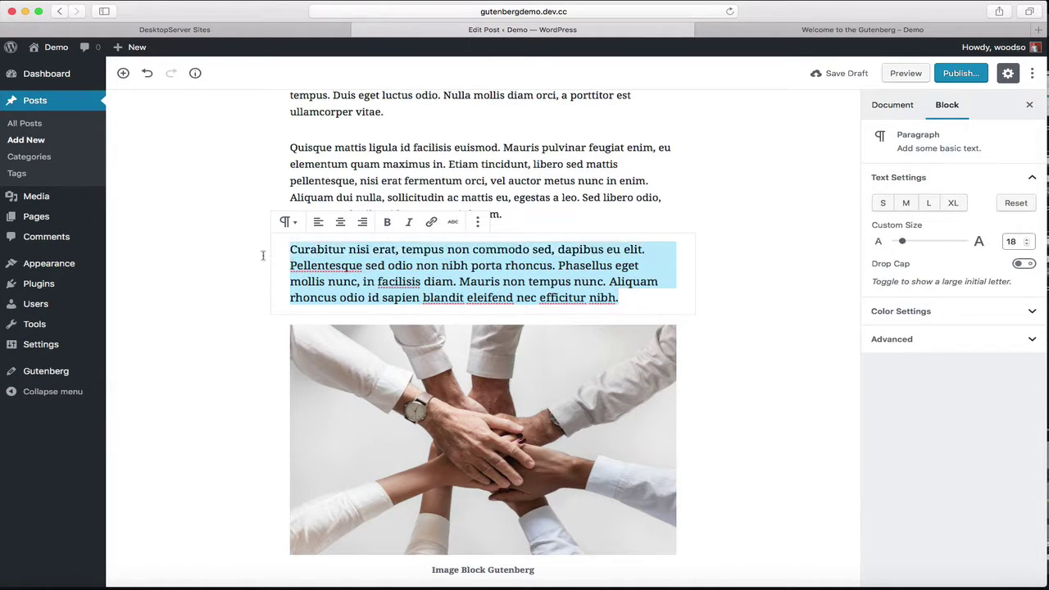
left_click(340, 223)
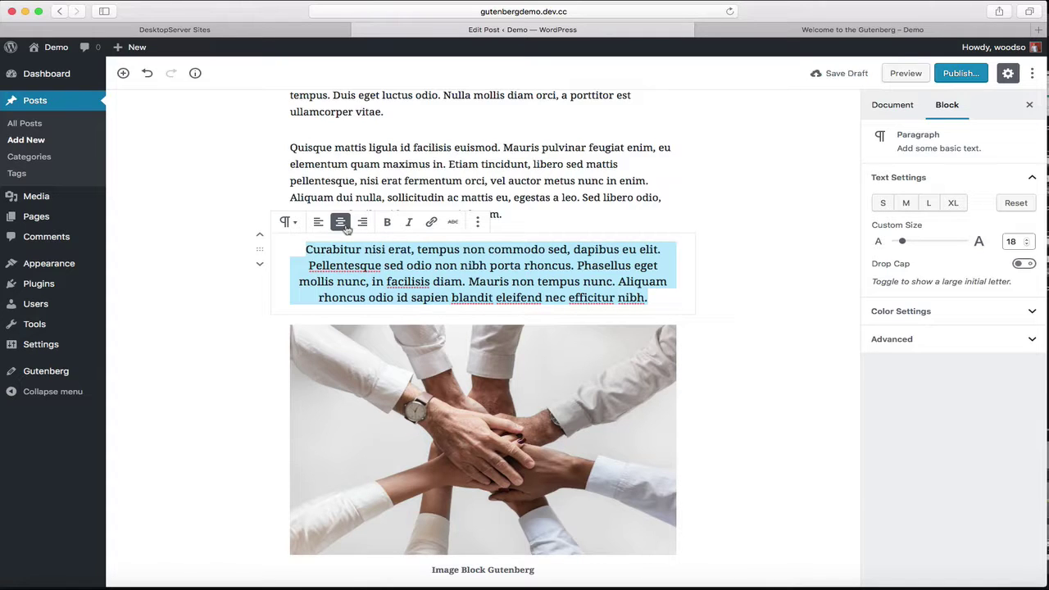
left_click(318, 223)
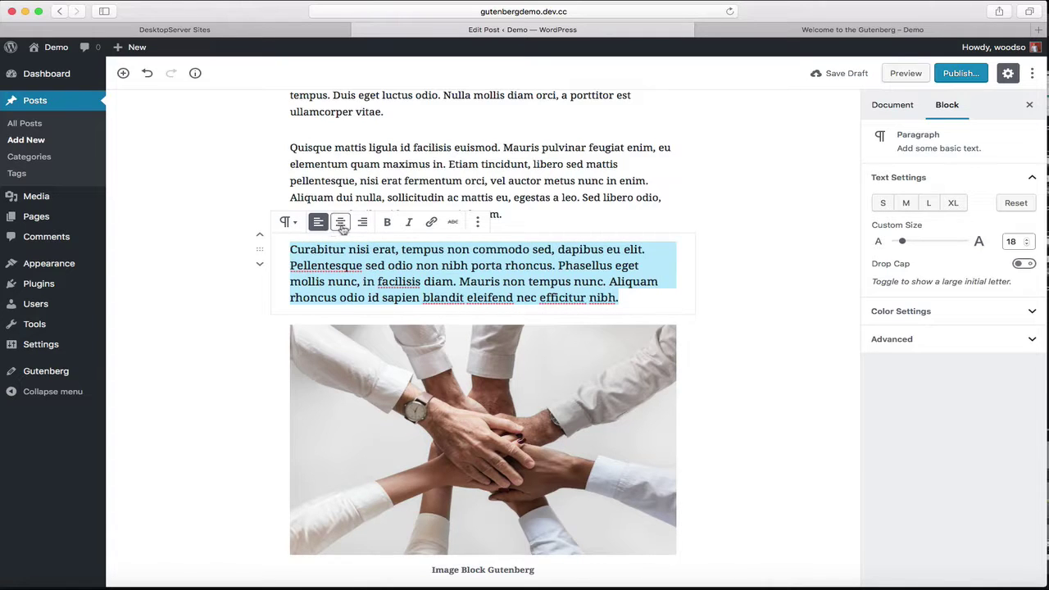
left_click(363, 227)
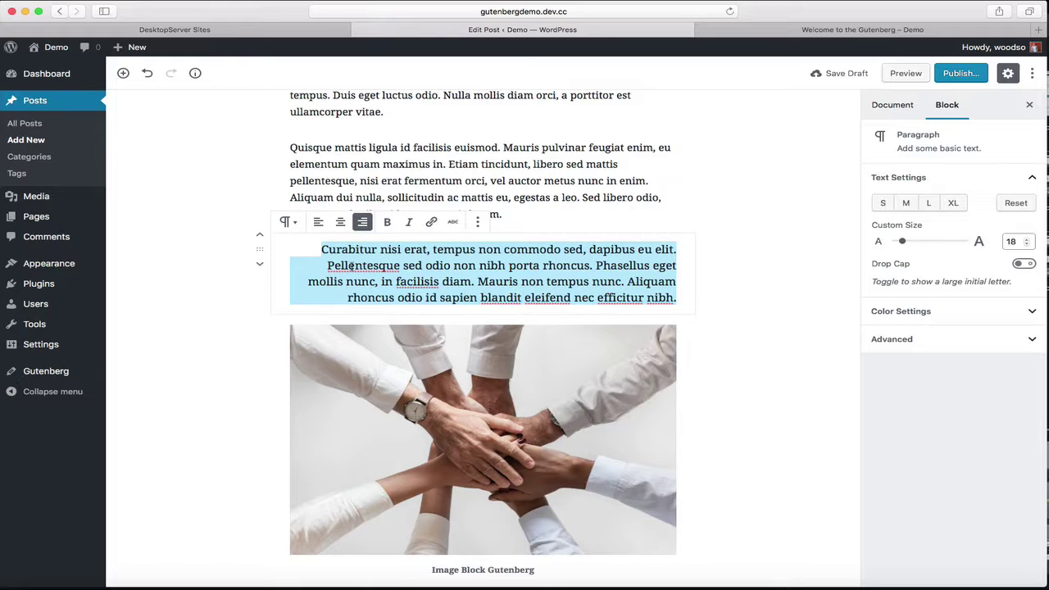
left_click(318, 226)
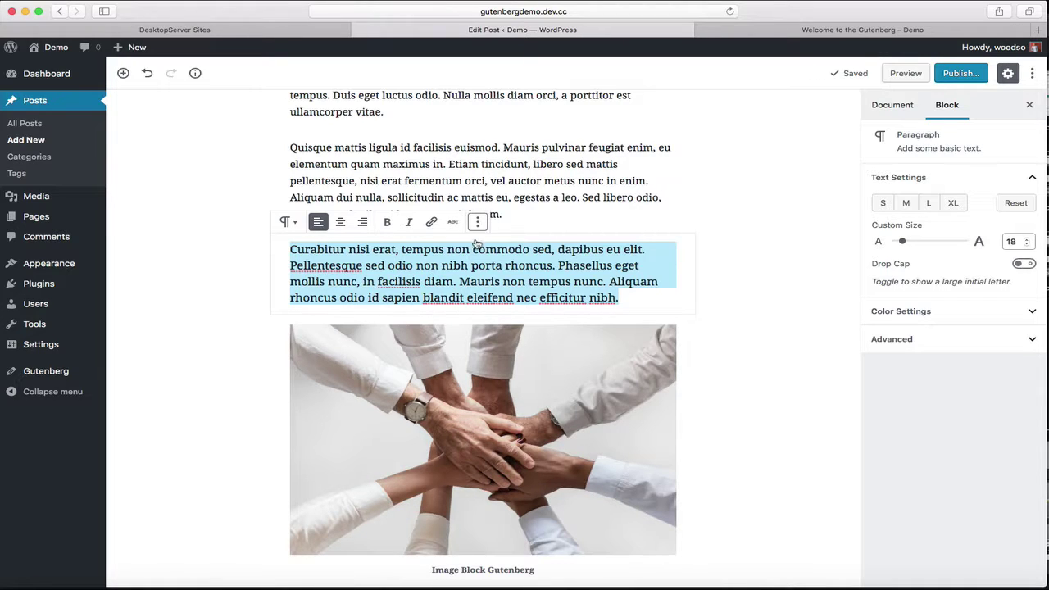
Step: Compare the toolbars of the image block and the "Curabitur nisi" paragraph, and show the paragraph's additional block options
left_click(481, 355)
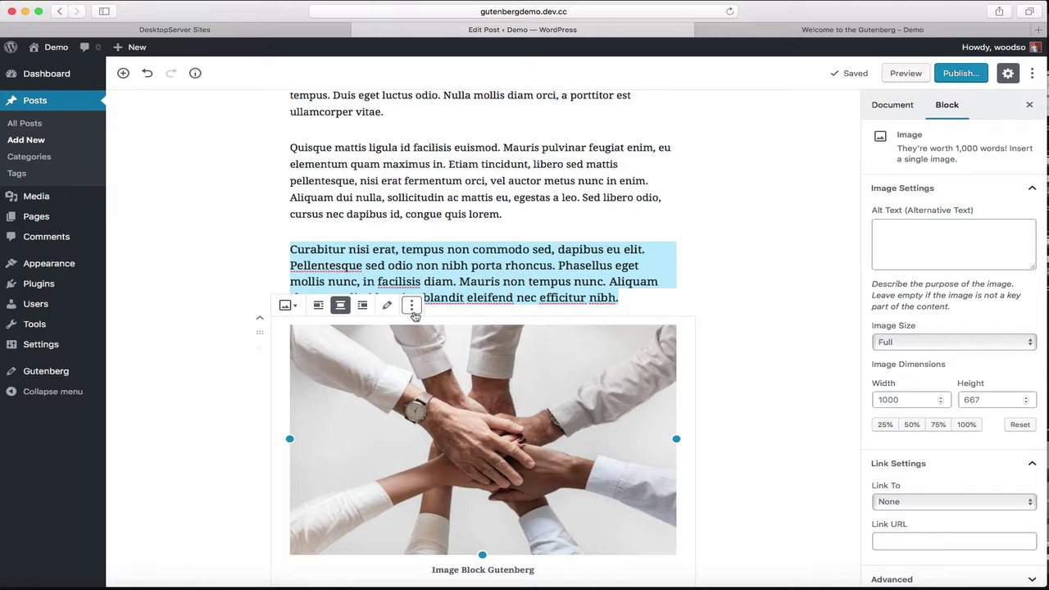
left_click(449, 268)
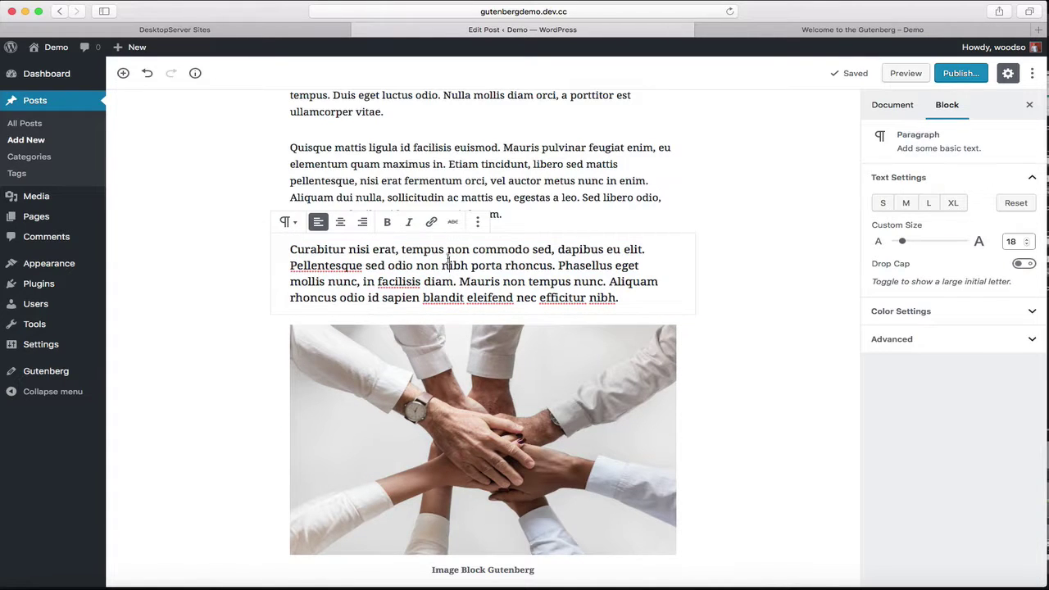
left_click(448, 360)
left_click(448, 316)
left_click(456, 364)
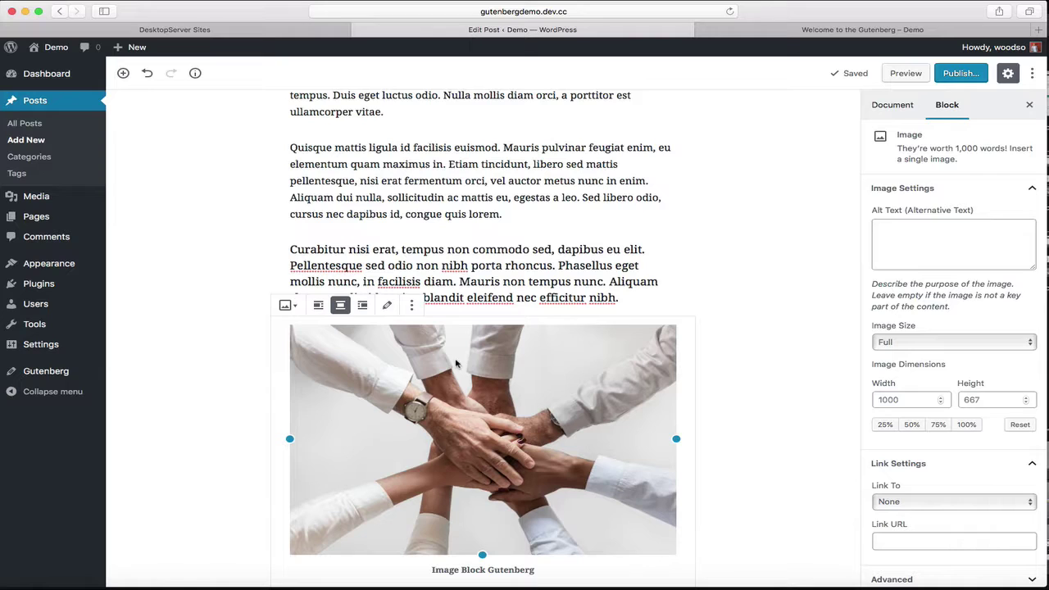
left_click(458, 282)
left_click(477, 233)
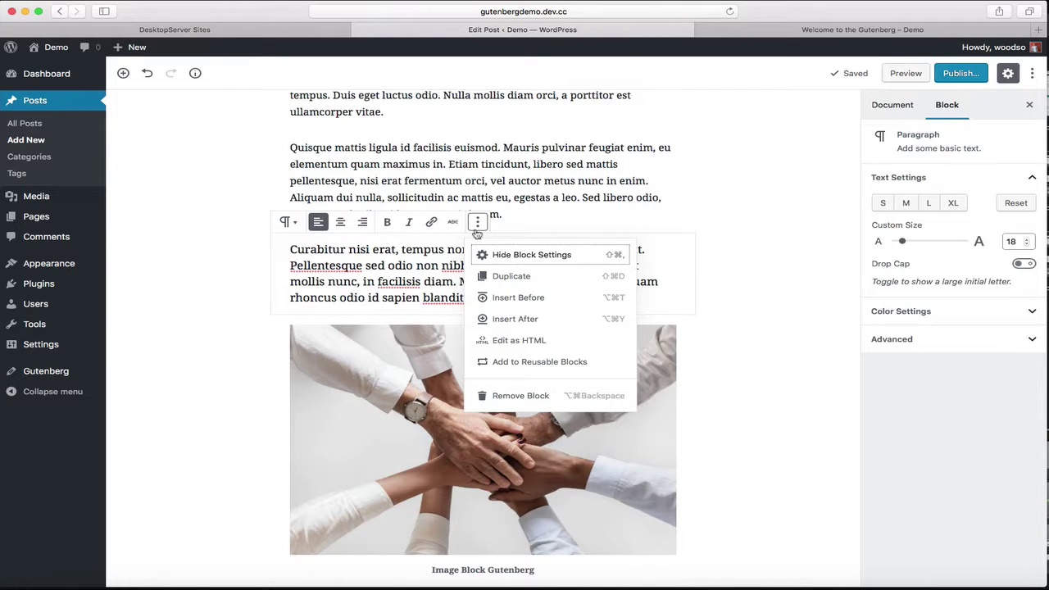
Step: Hide the block settings sidebar and show it again, and review the additional options of the "Curabitur nisi" paragraph
left_click(507, 257)
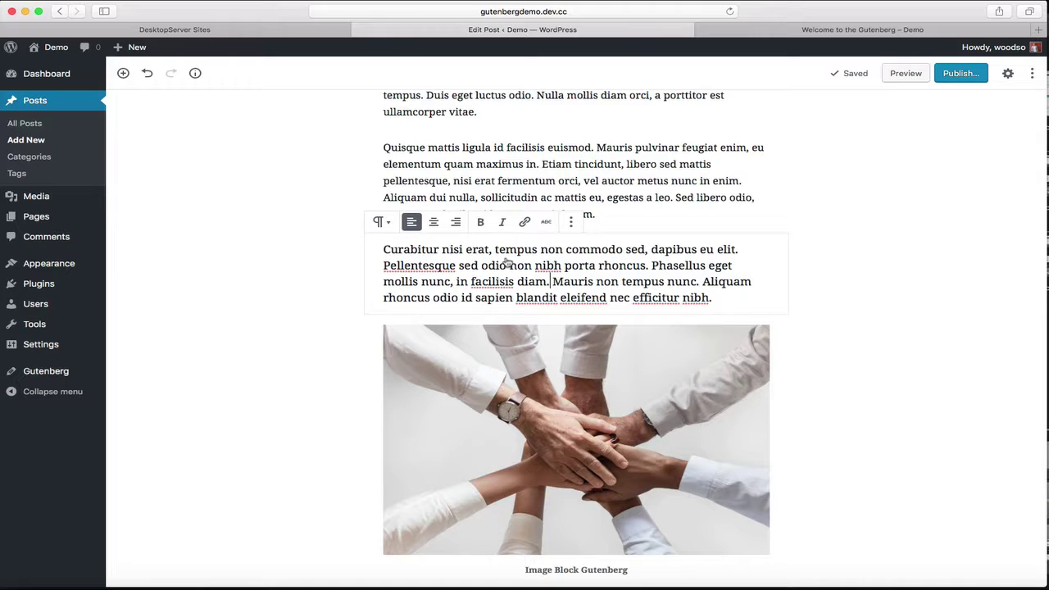
left_click(570, 221)
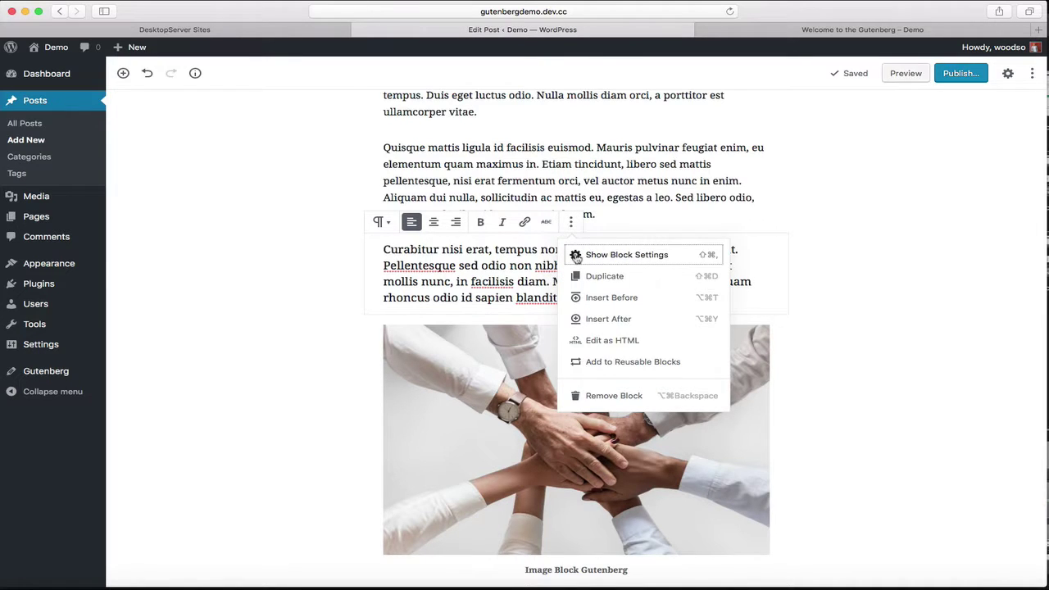
left_click(577, 255)
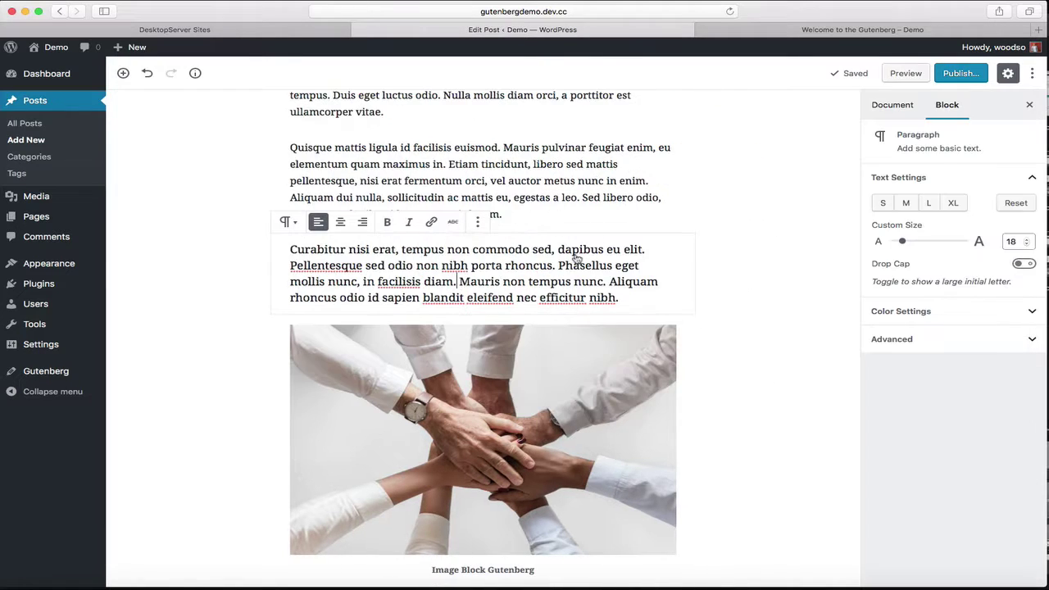
left_click(478, 222)
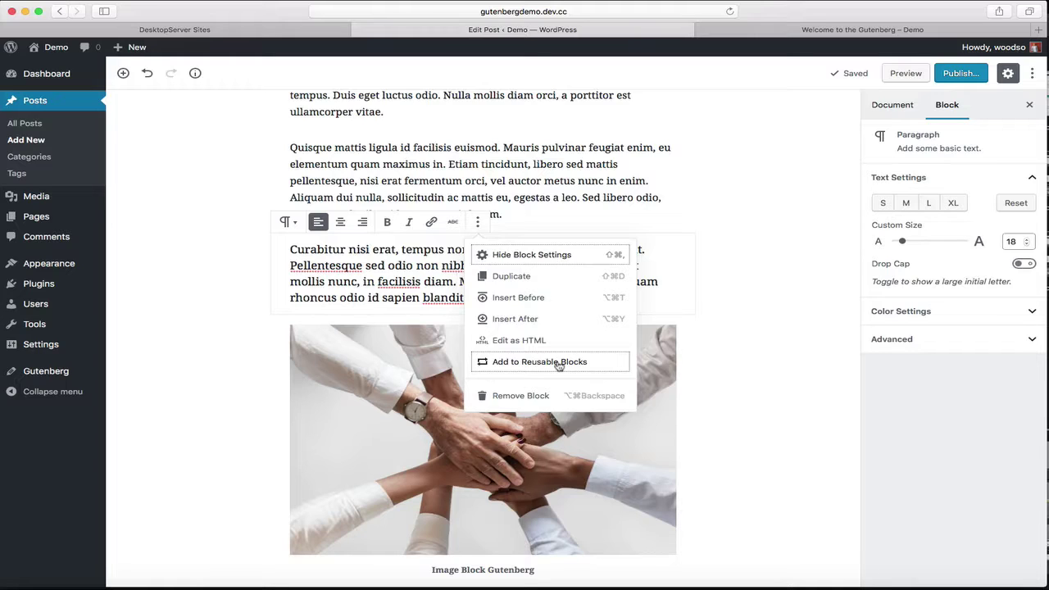
Step: Look through the Formatting blocks and insert a Button block from Layout Elements below the captioned image
left_click(393, 353)
scroll(394, 359, "down", 2)
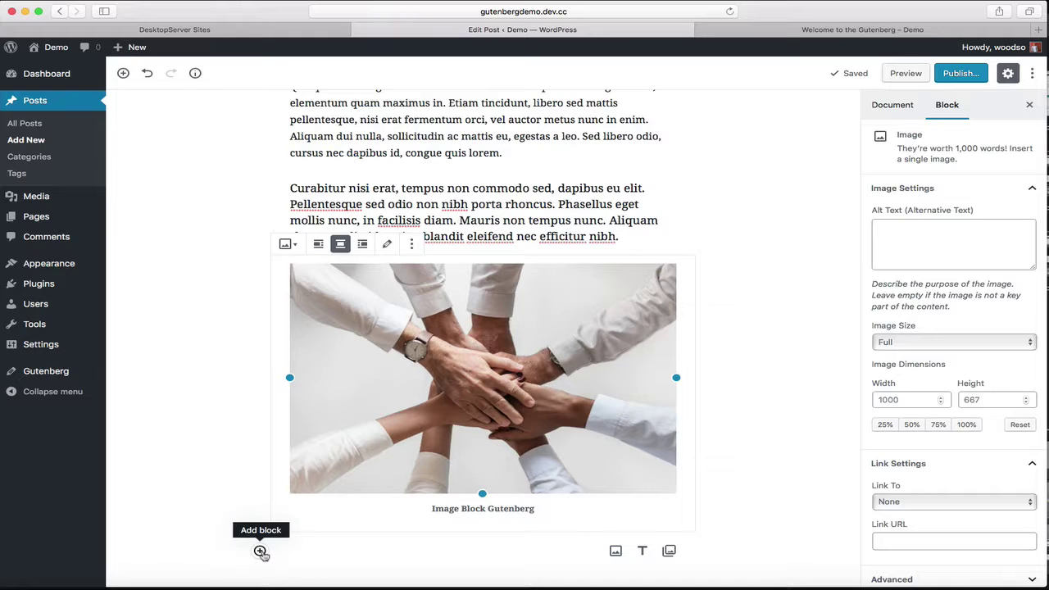
left_click(260, 552)
scroll(411, 471, "down", 1)
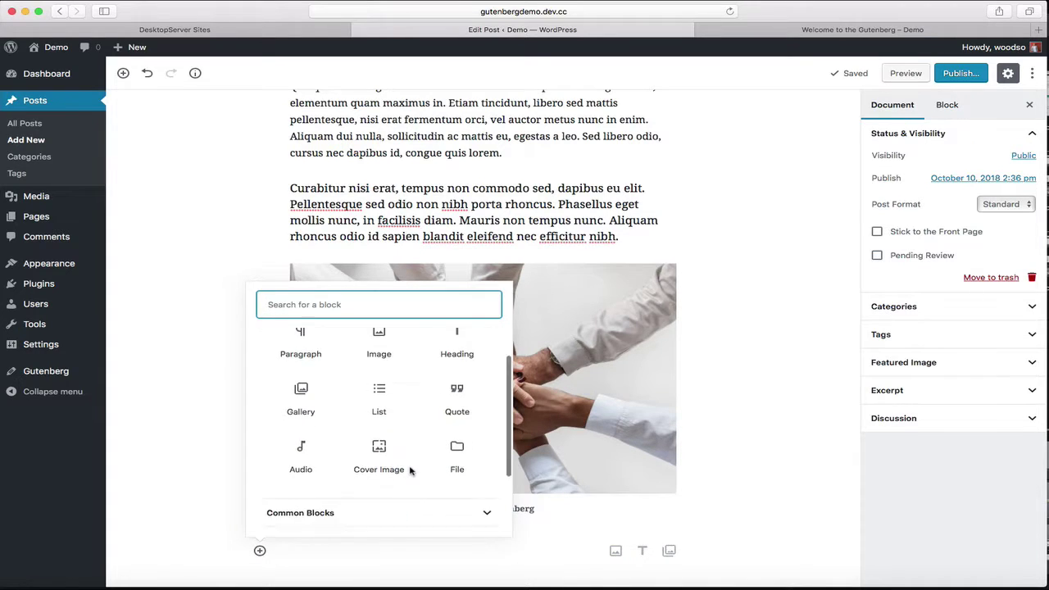
scroll(410, 470, "down", 3)
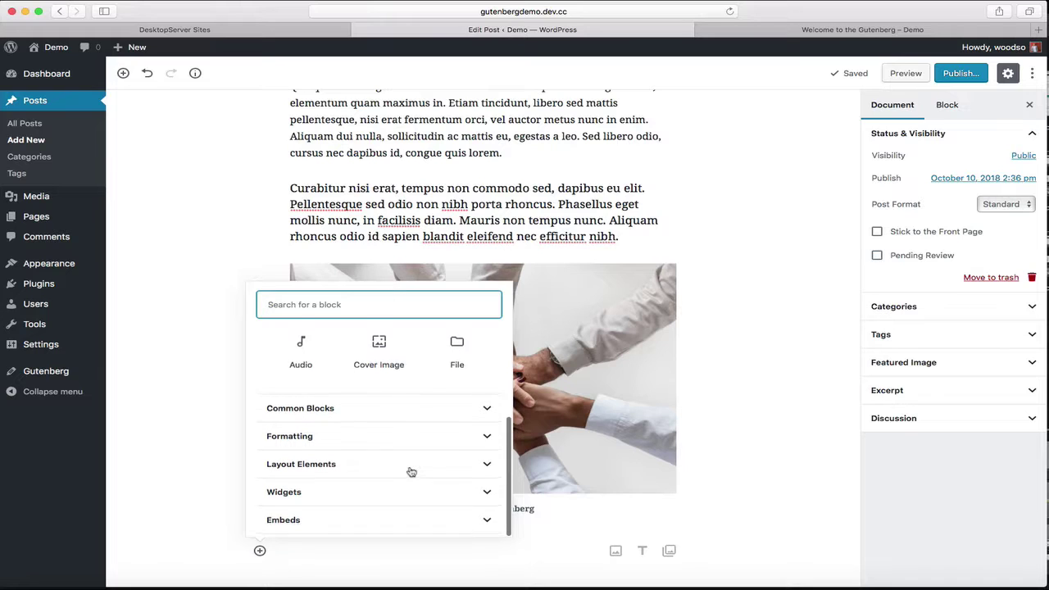
left_click(487, 442)
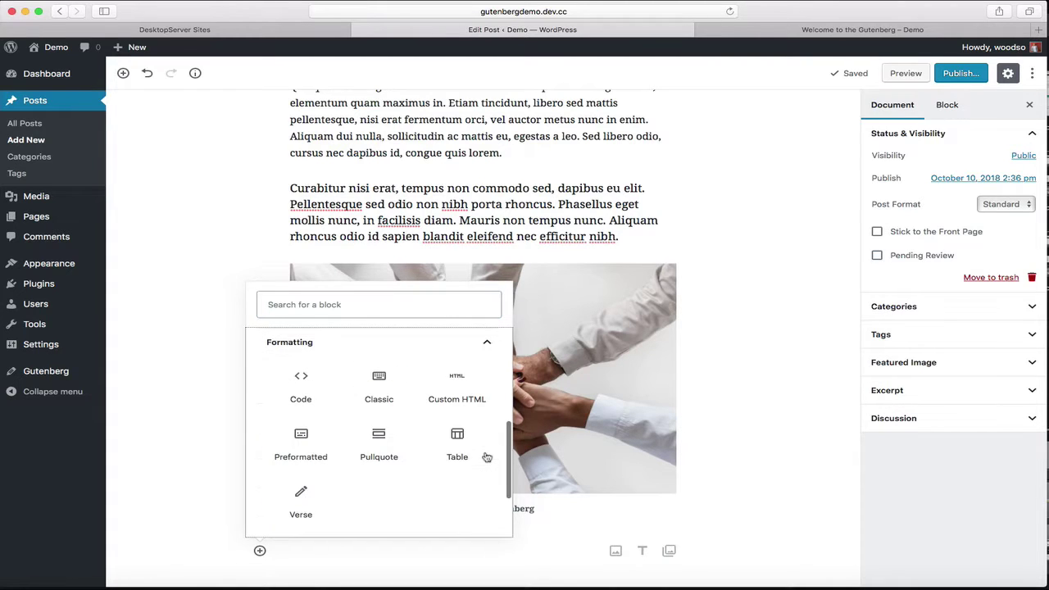
left_click(487, 344)
left_click(486, 459)
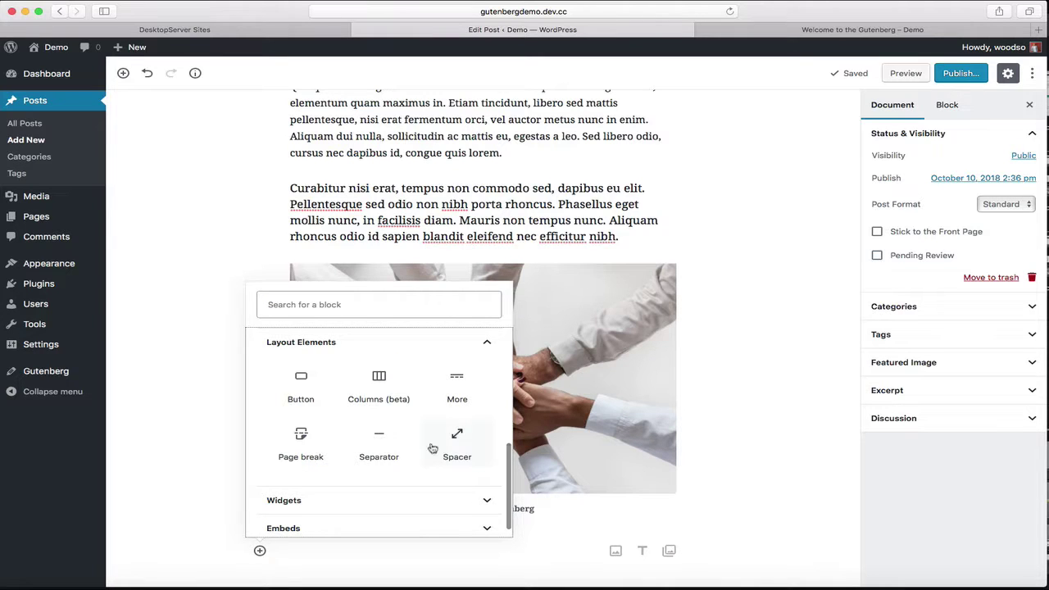
left_click(302, 396)
scroll(425, 484, "up", 1)
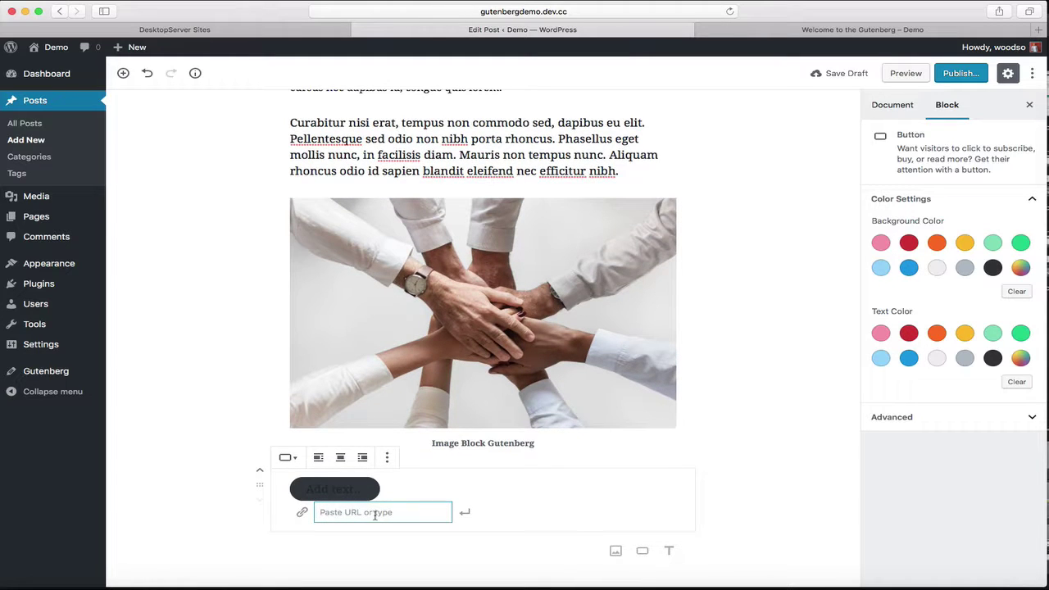
type("htt")
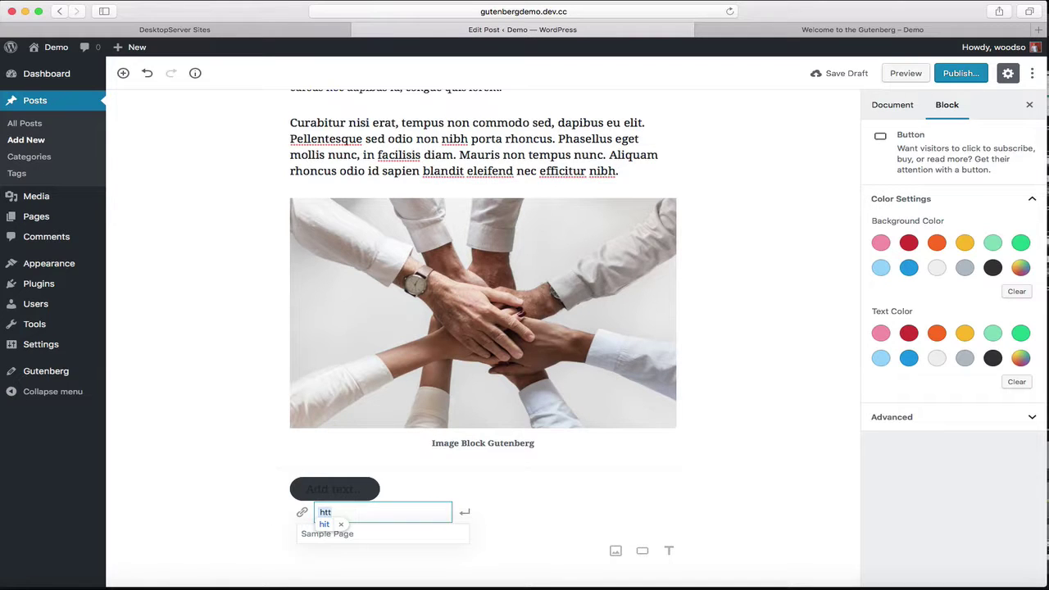
type("ps:")
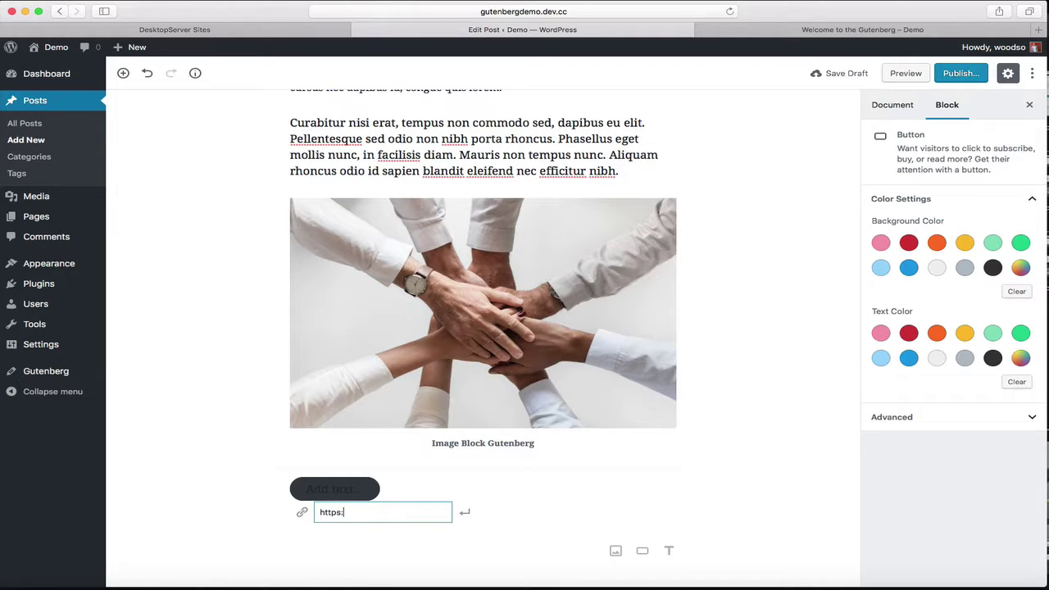
type("//google.com")
left_click(464, 512)
Step: Give the button a Luminous vivid orange background and the darkest palette swatch as its text color
left_click(340, 490)
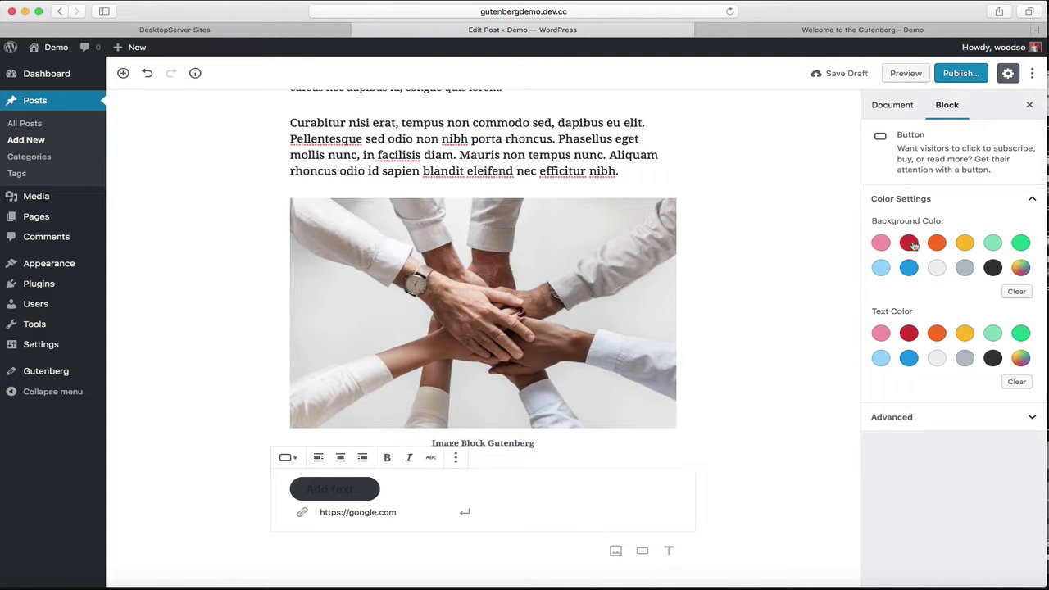
left_click(936, 244)
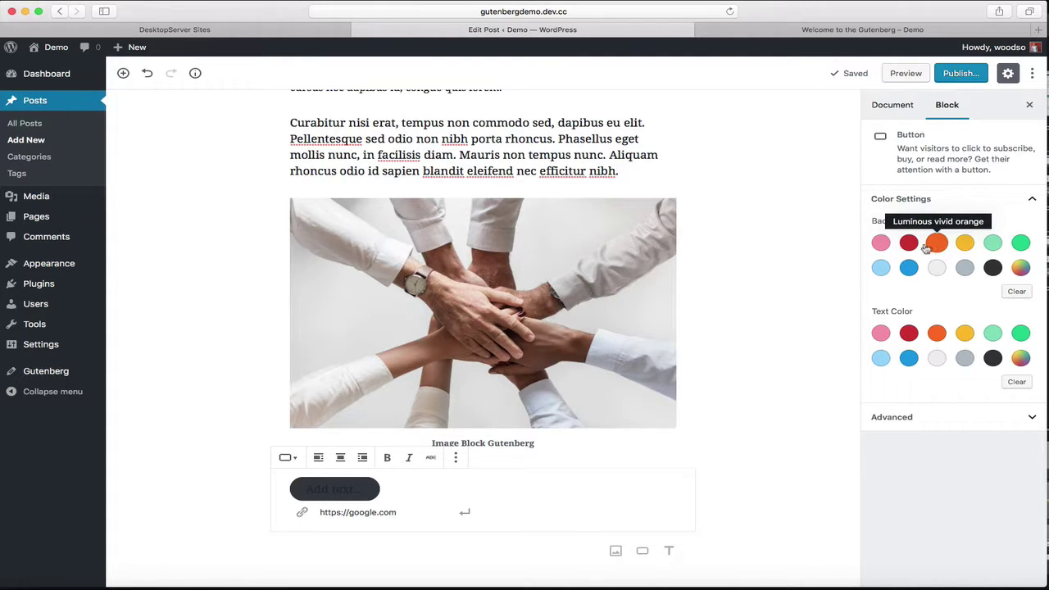
left_click(933, 245)
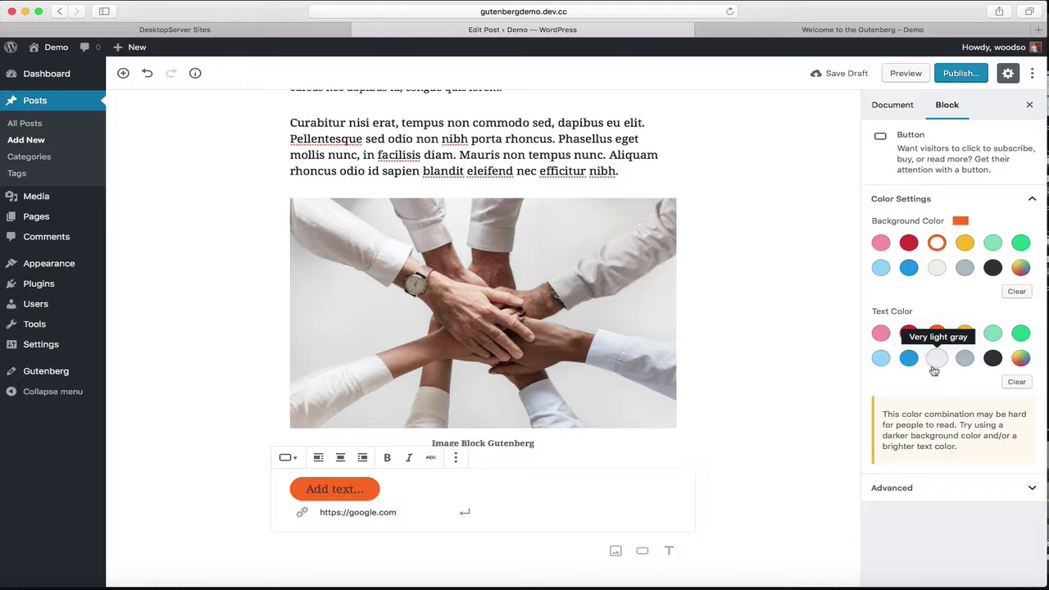
left_click(990, 361)
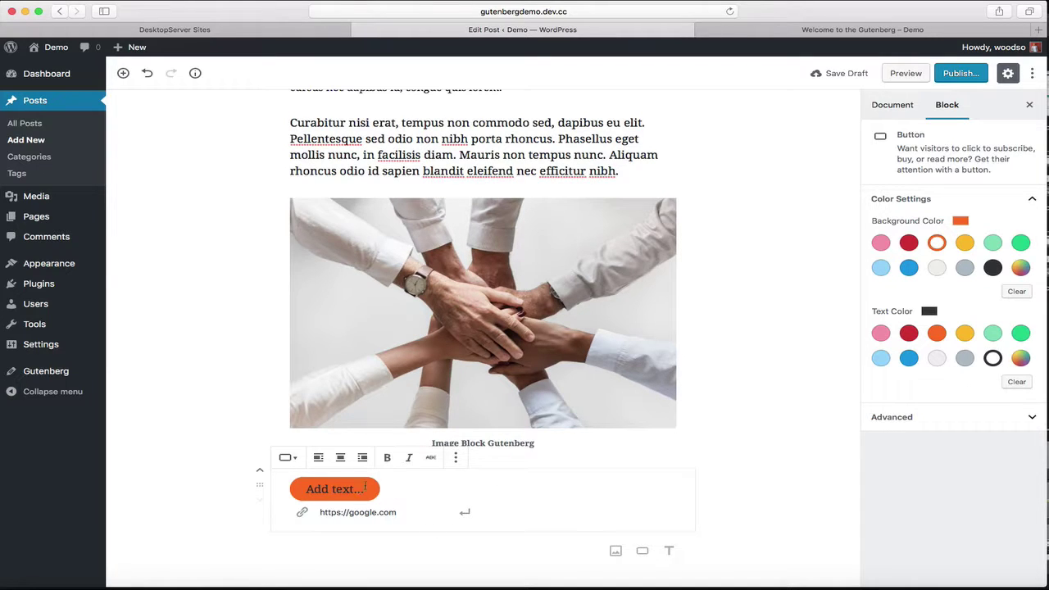
Step: Label the button "Submit" in italics, trying bold and turning it off again
left_click(387, 458)
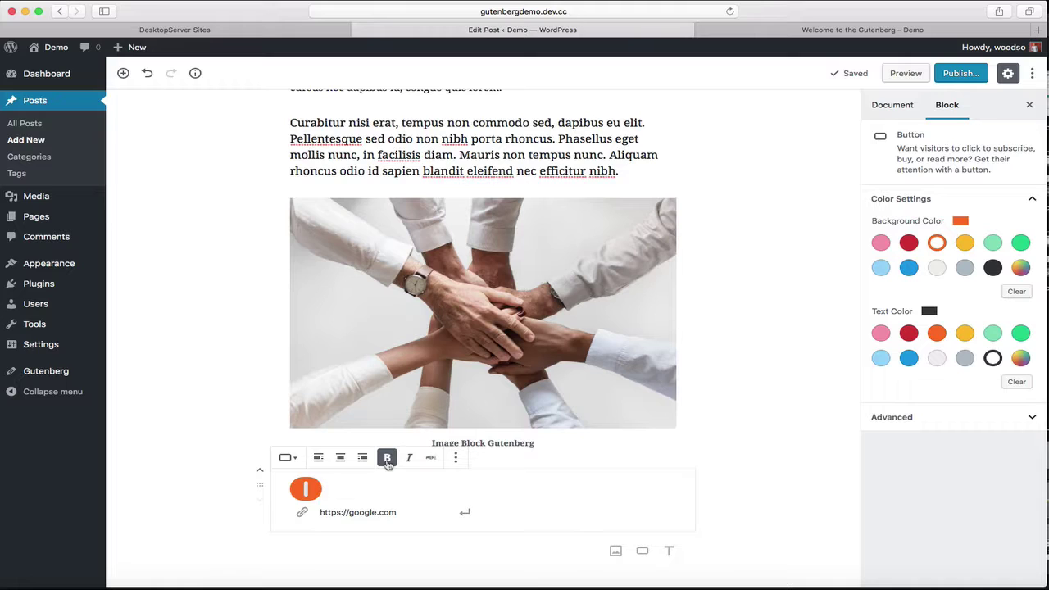
left_click(387, 459)
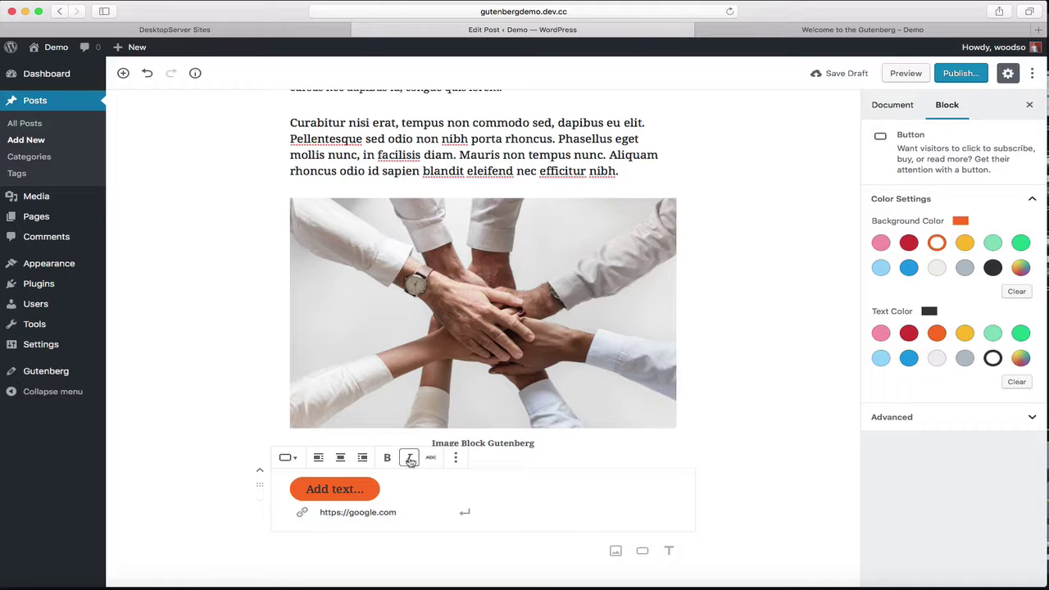
left_click(411, 460)
left_click(389, 460)
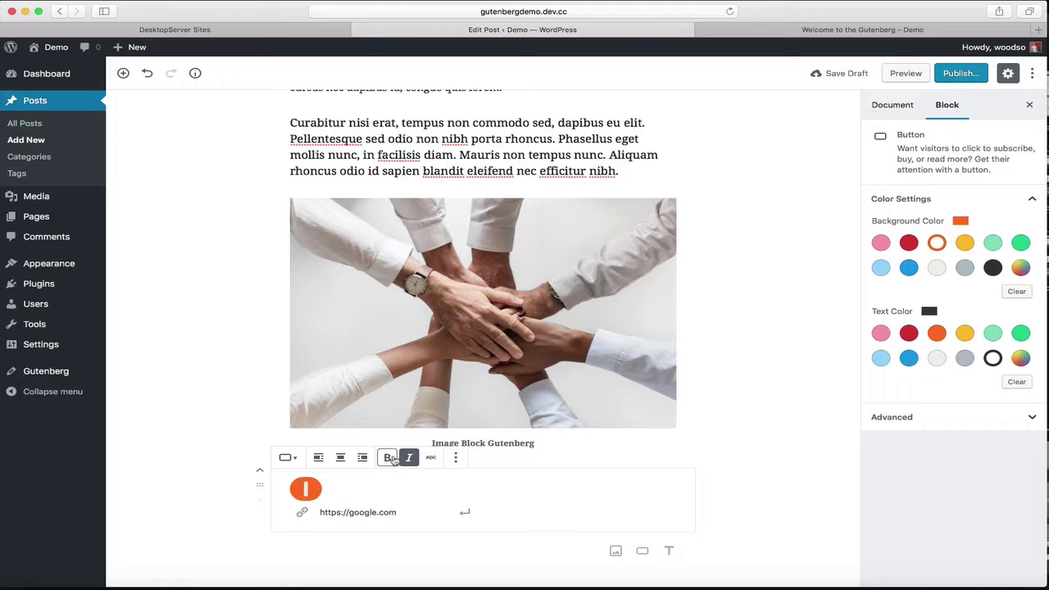
left_click(388, 460)
type("Subm")
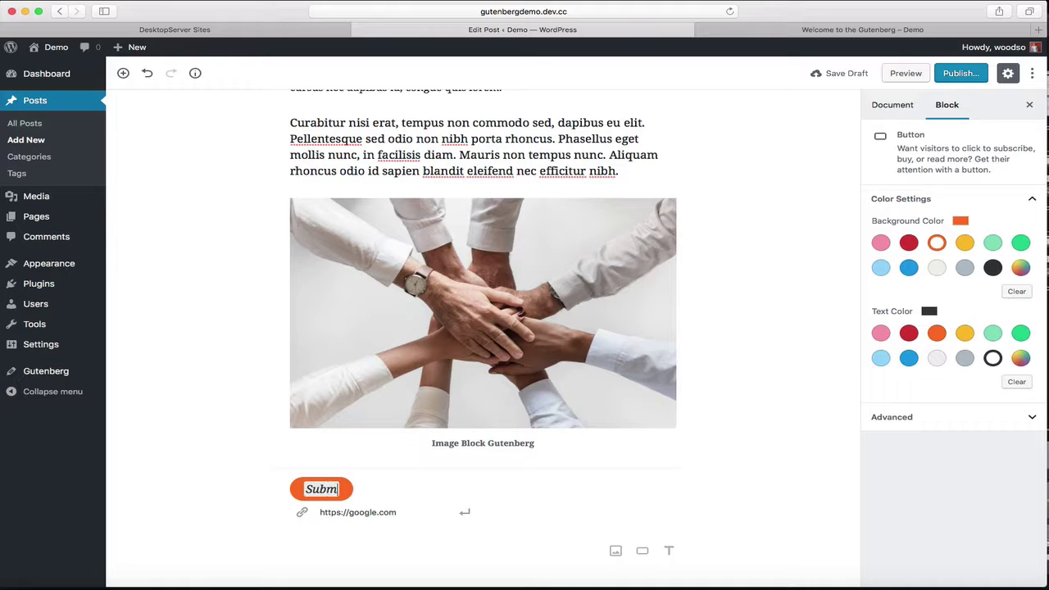
type("it")
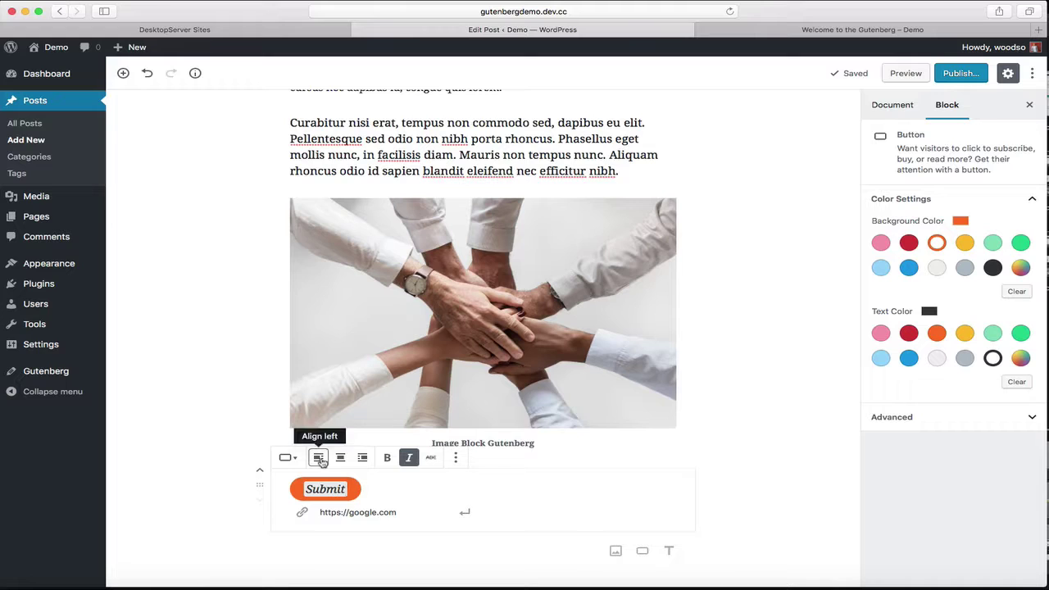
Step: Align the Submit button right after trying center alignment, and apply its link
left_click(340, 457)
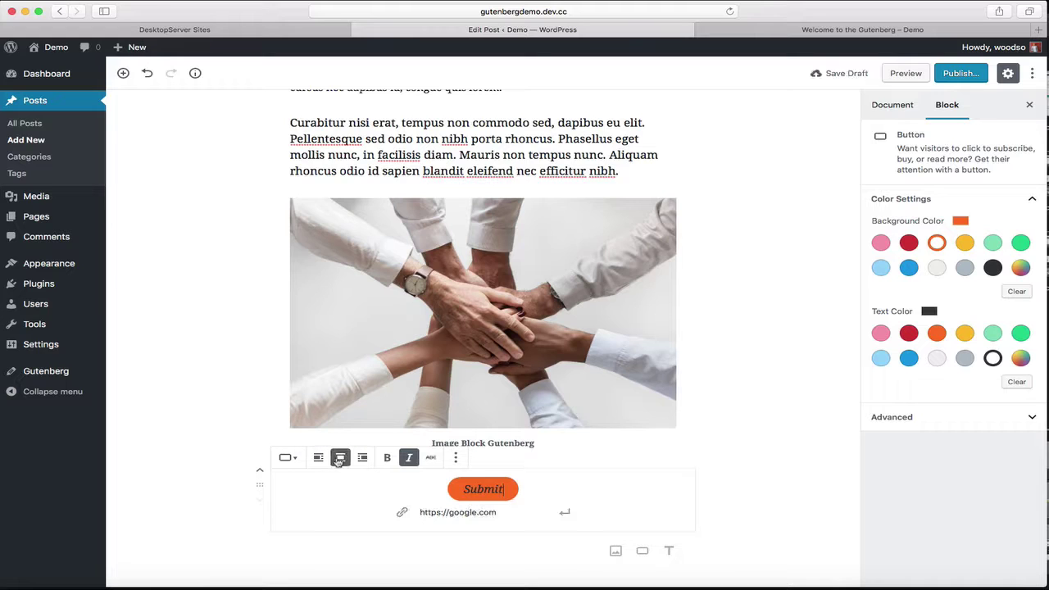
left_click(363, 458)
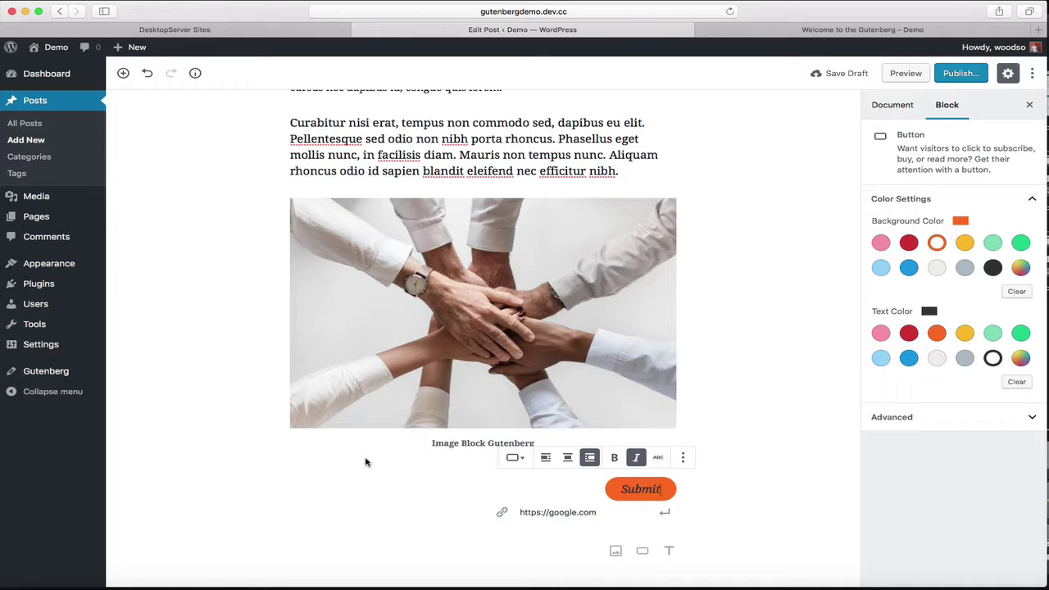
left_click(665, 514)
Step: Save the draft and preview the post, checking the Submit button below the image
left_click(838, 74)
left_click(899, 74)
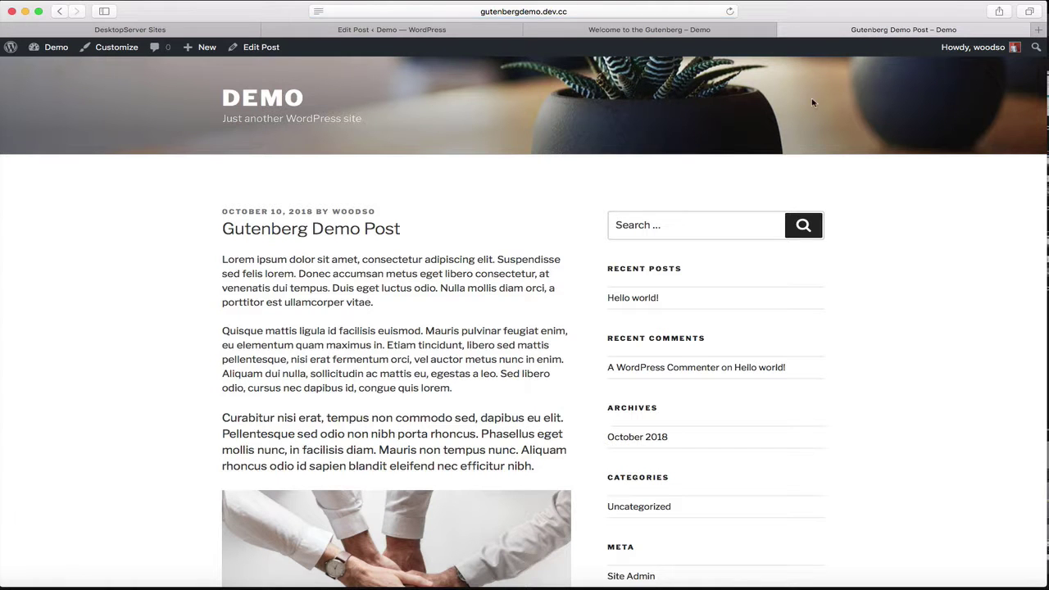
scroll(381, 432, "down", 5)
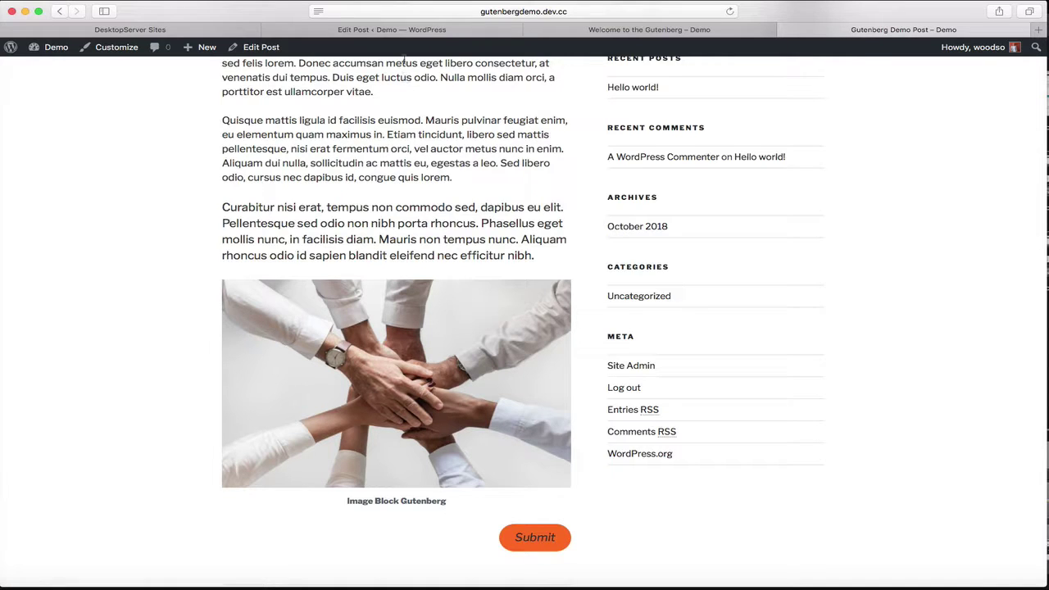
Step: Return to the post editor and insert a Columns (beta) block below the captioned image
left_click(409, 33)
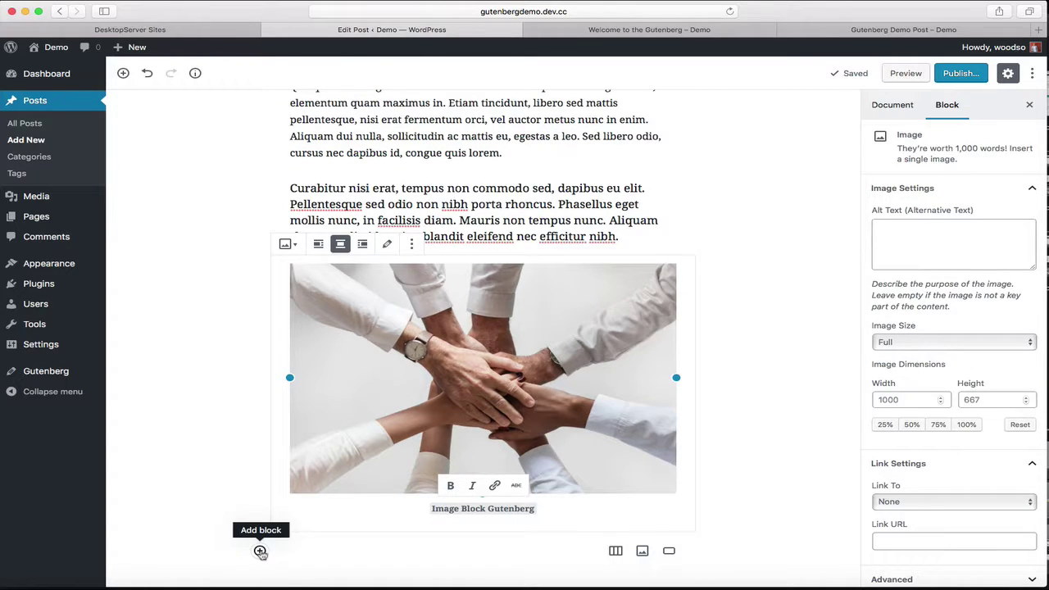
left_click(259, 551)
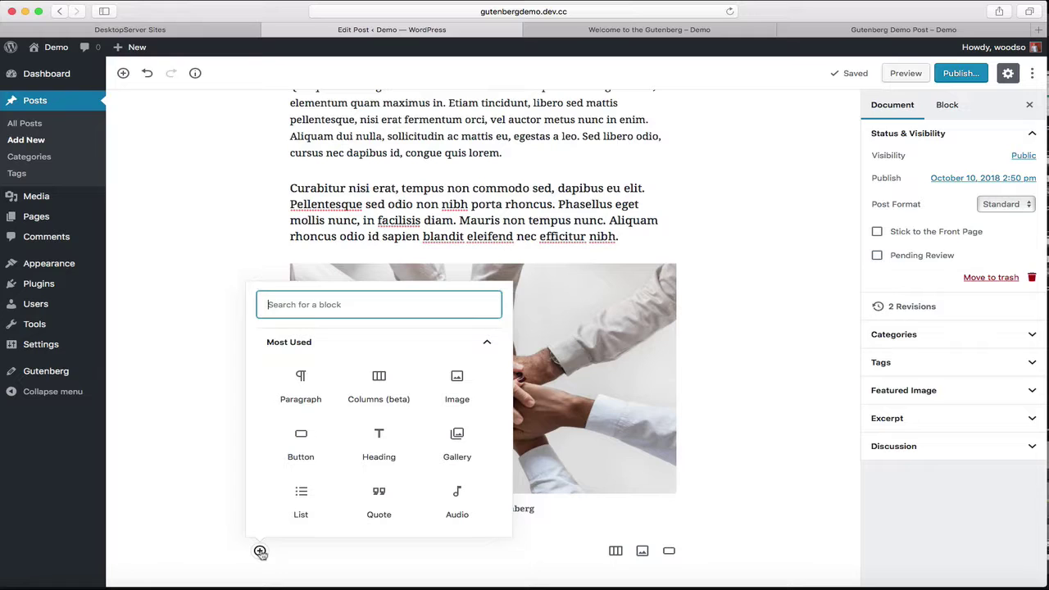
left_click(381, 400)
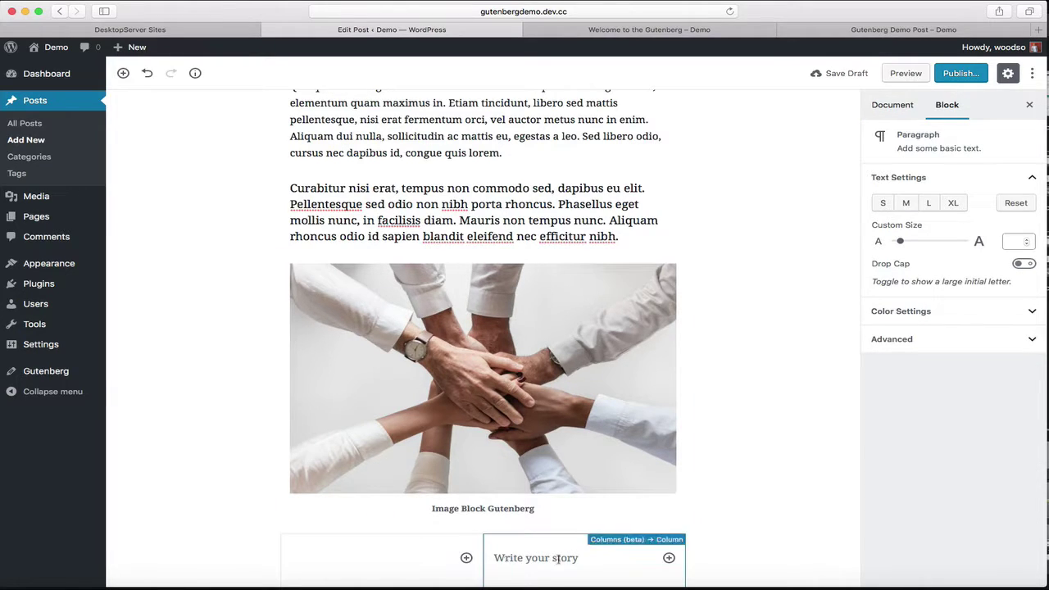
Step: Select the whole Columns block and set its number of columns to 3
scroll(418, 552, "down", 1)
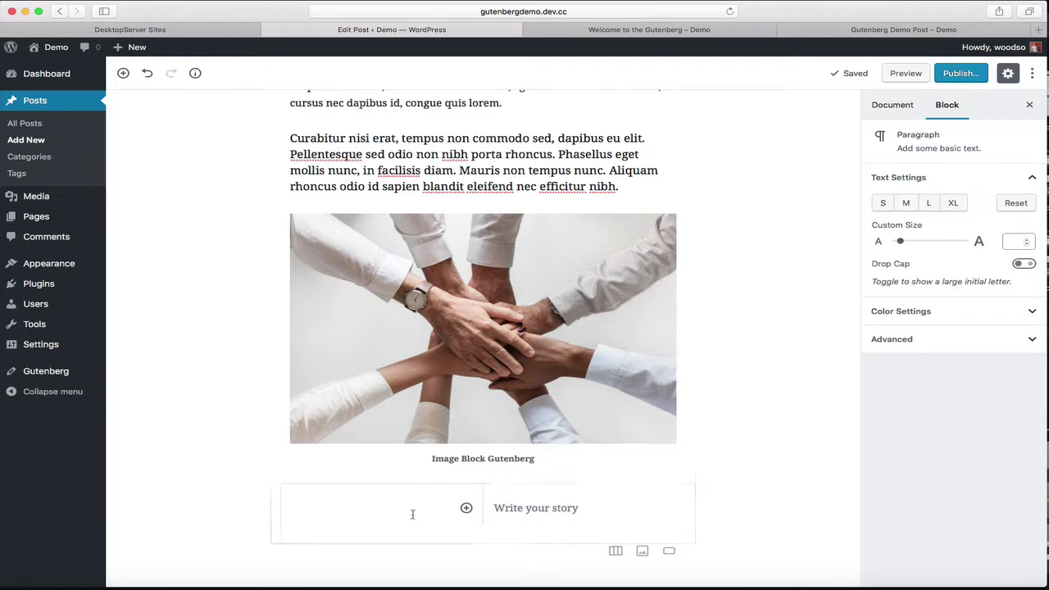
left_click(293, 501)
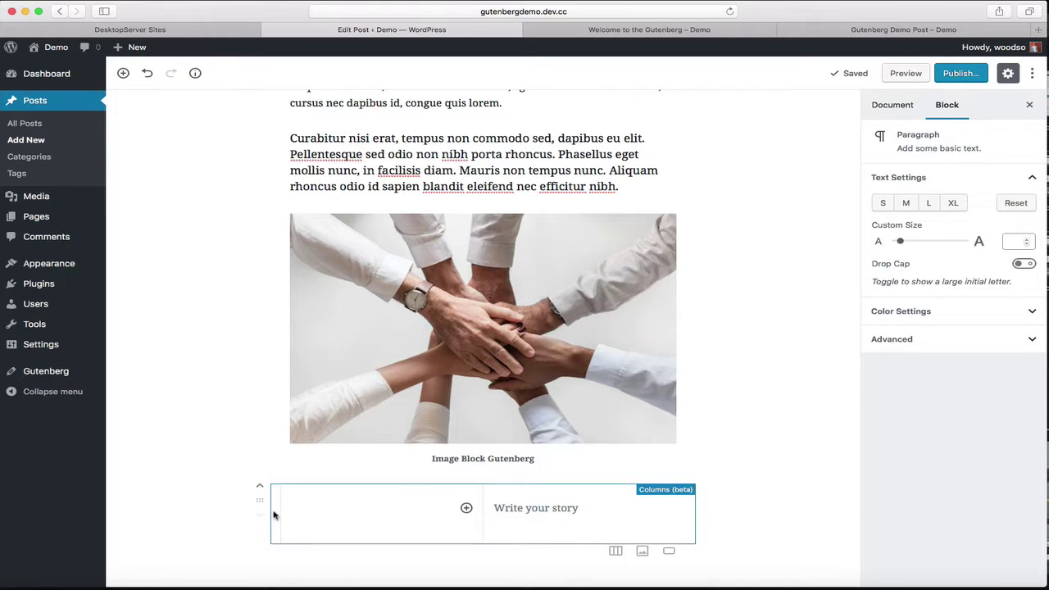
left_click(273, 514)
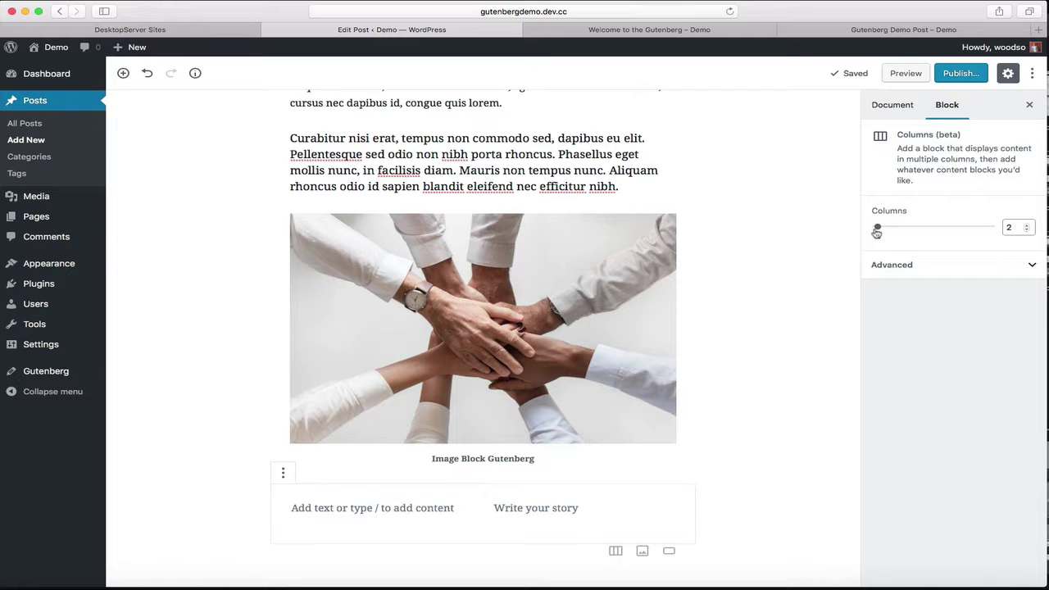
left_click(1027, 228)
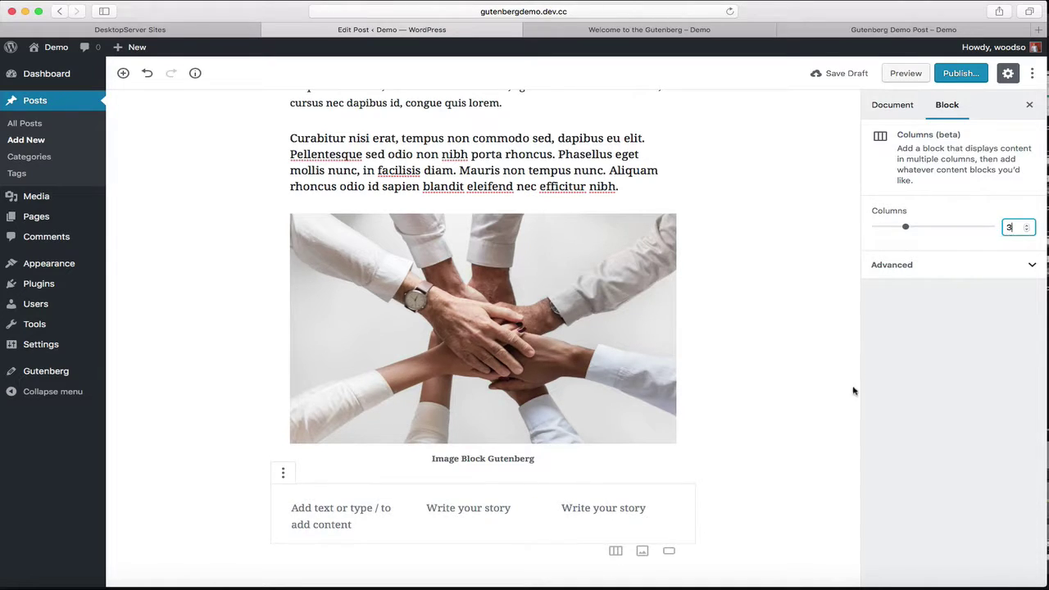
Step: Insert an Image block into the first column of the Columns block
left_click(334, 521)
left_click(335, 509)
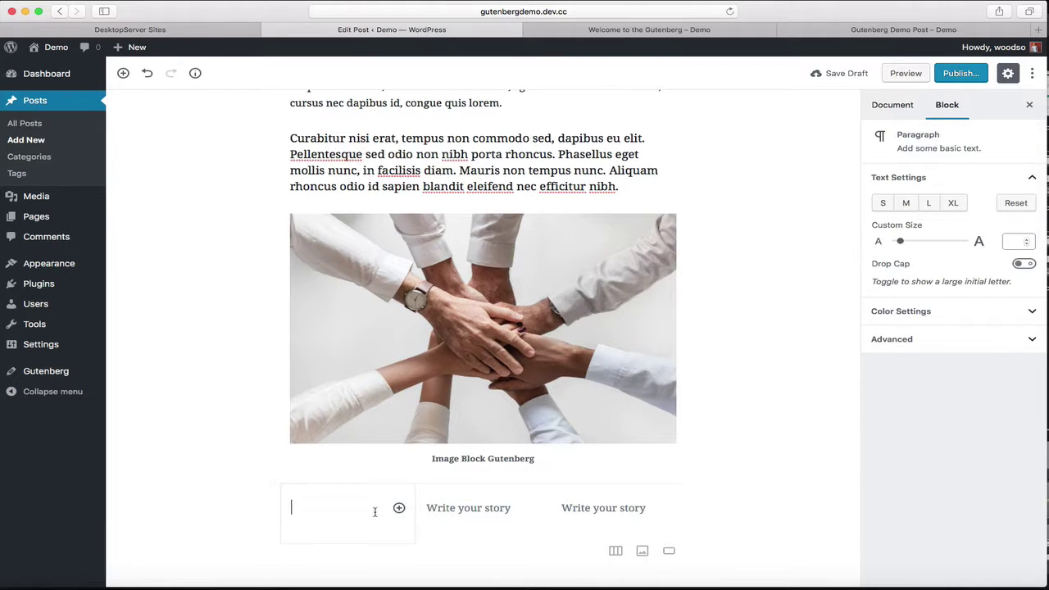
left_click(398, 509)
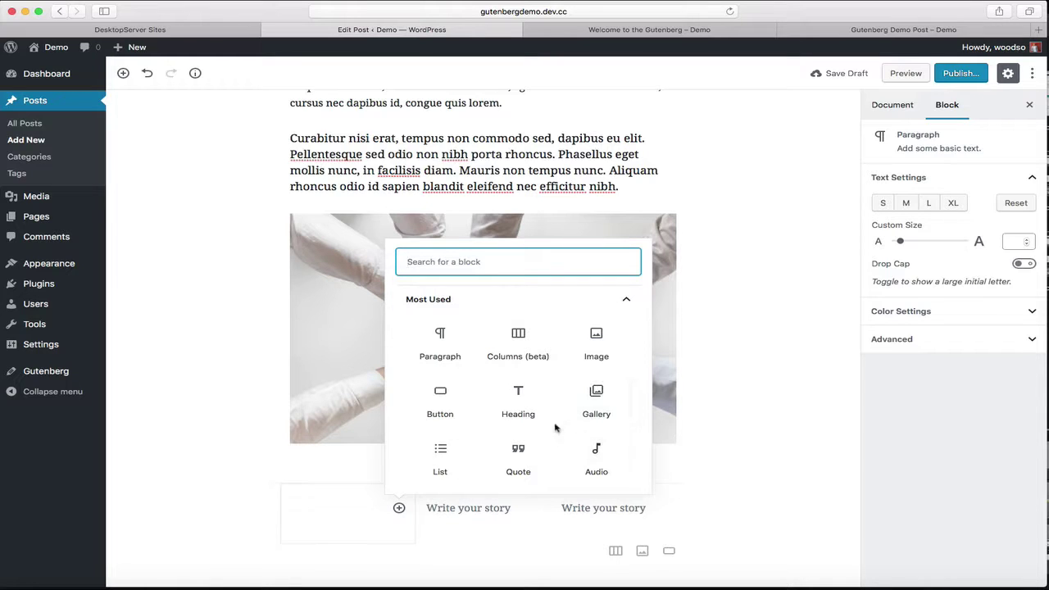
left_click(602, 350)
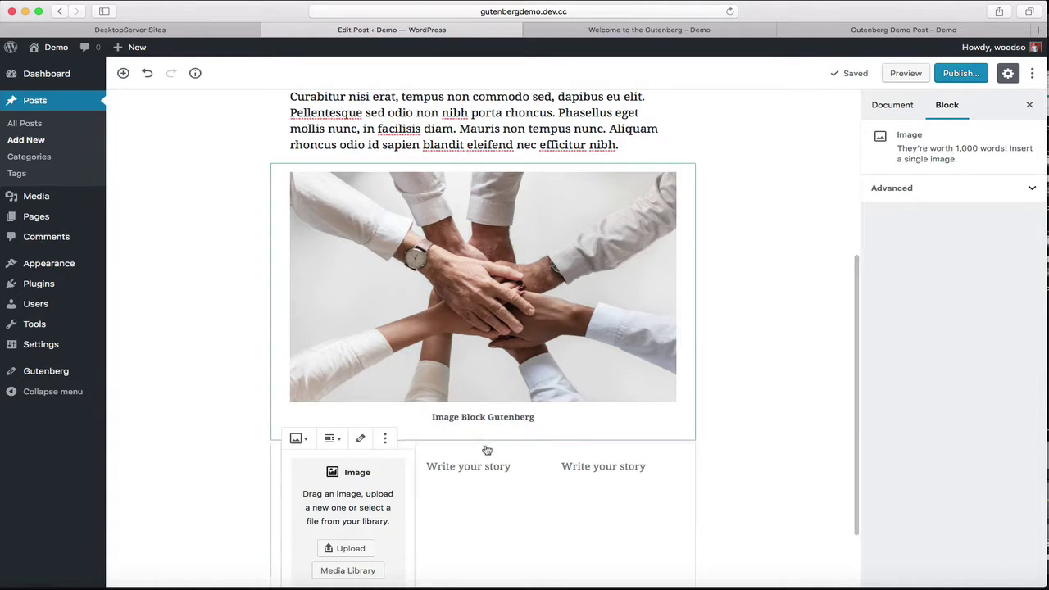
Step: Fill the first column's Image block with the pink orchid picture from the media library
left_click(345, 570)
left_click(102, 174)
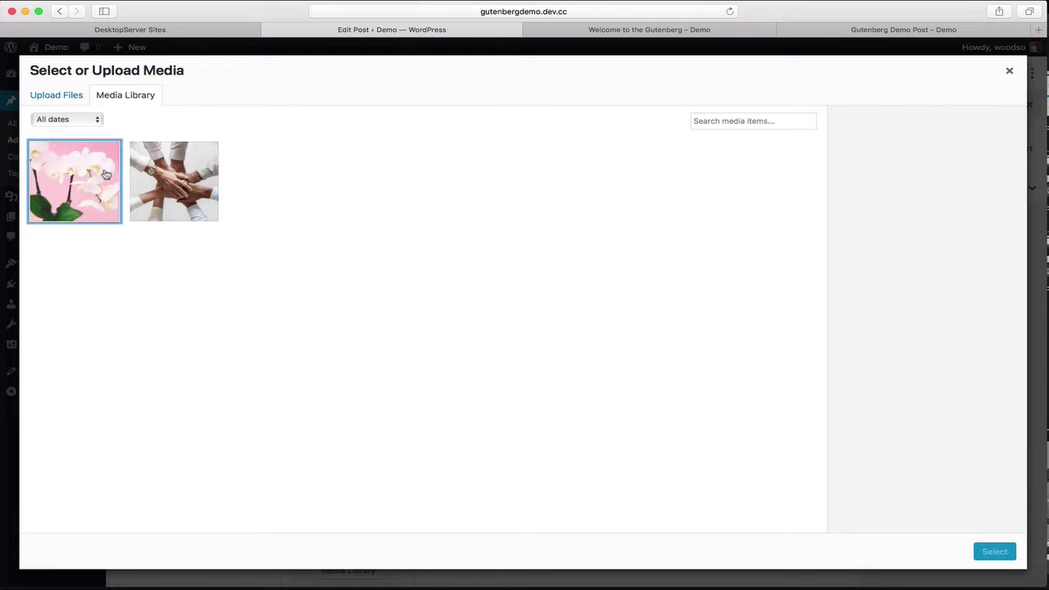
left_click(994, 550)
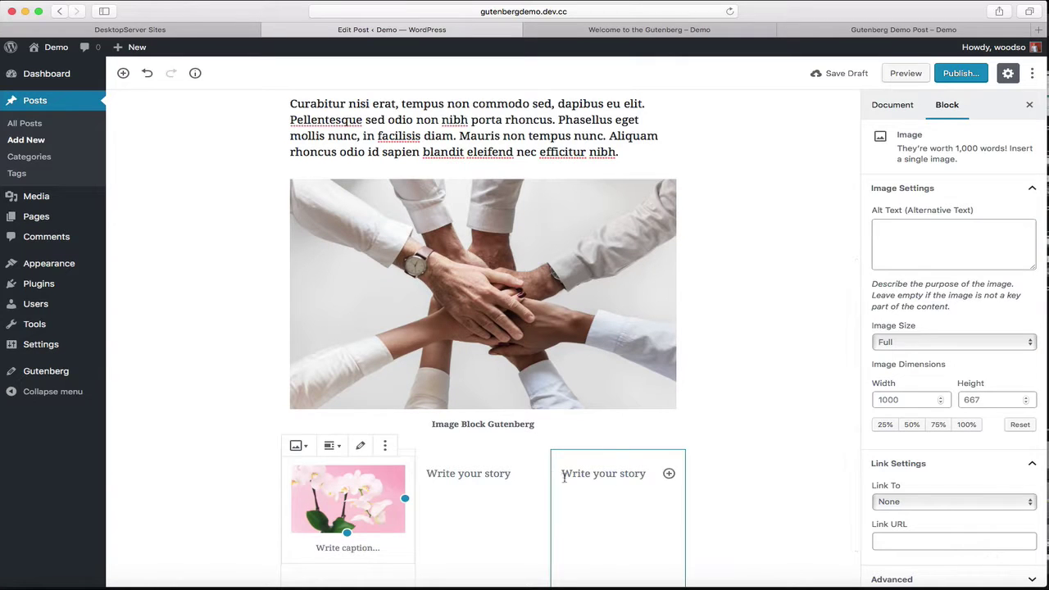
Step: Paste the lorem ipsum text into the second column and trim it to end at "Suspendisse sed felis lorem."
left_click(484, 475)
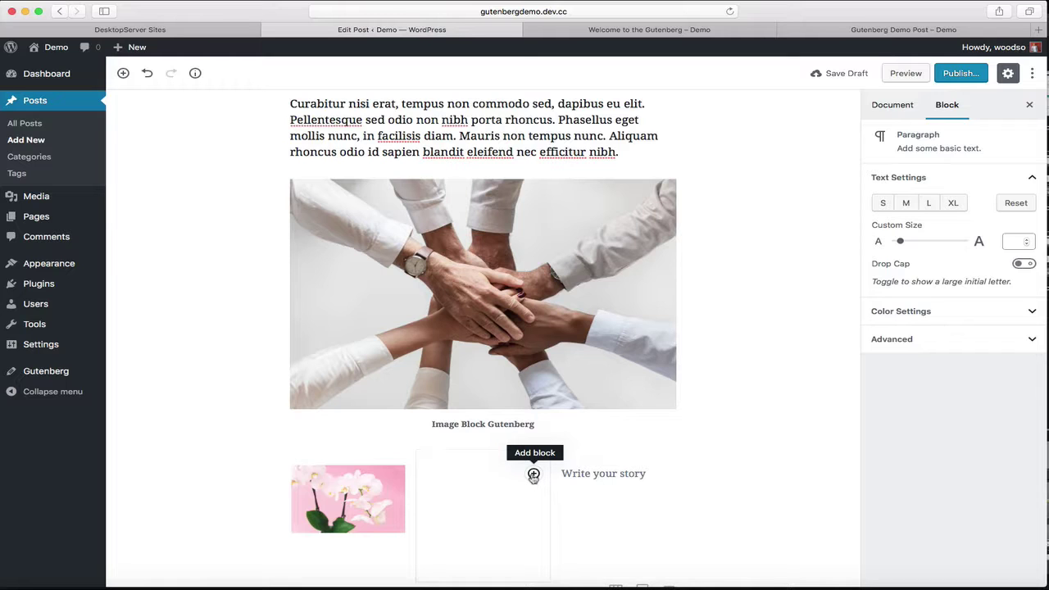
key("super+v")
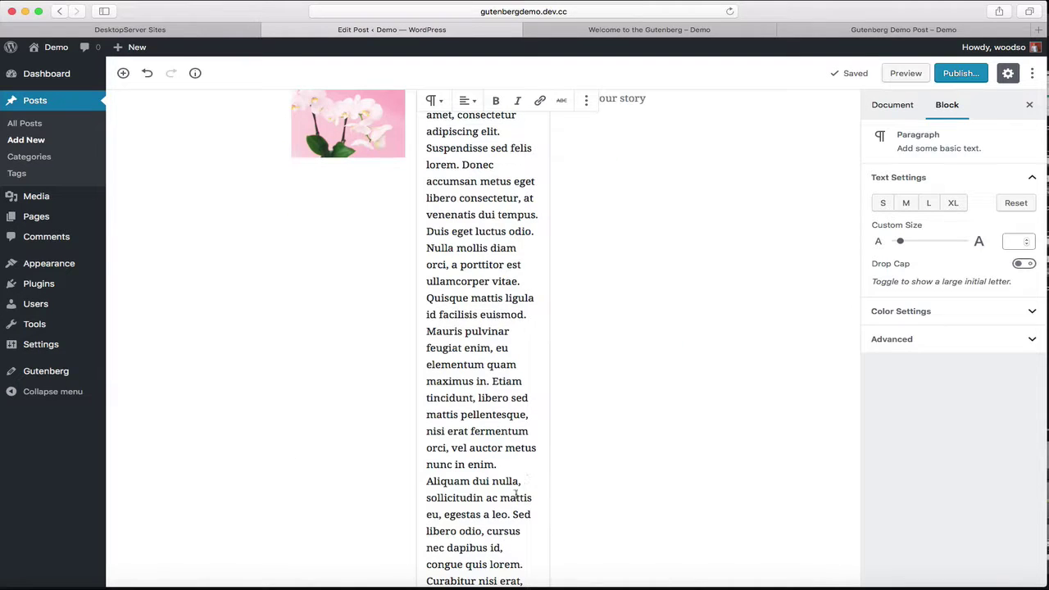
left_click_drag(523, 562, 435, 197)
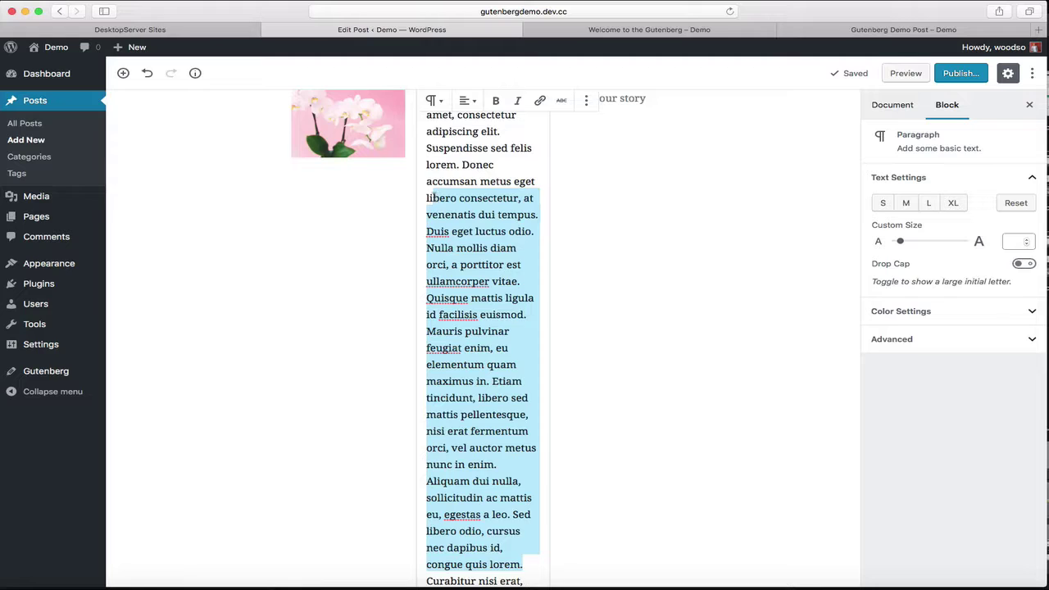
key("BackSpace")
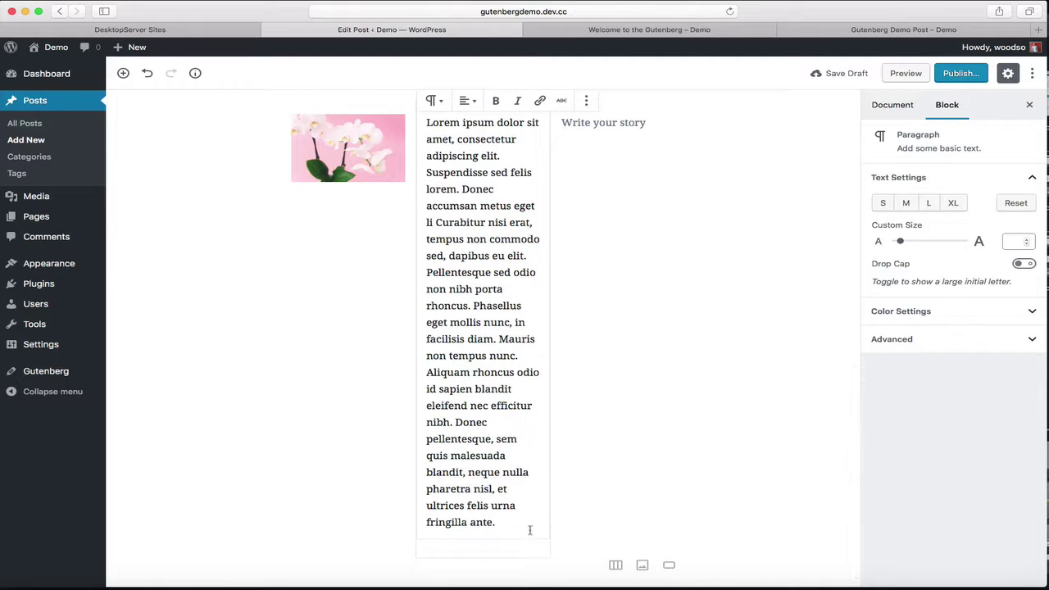
left_click_drag(529, 530, 470, 195)
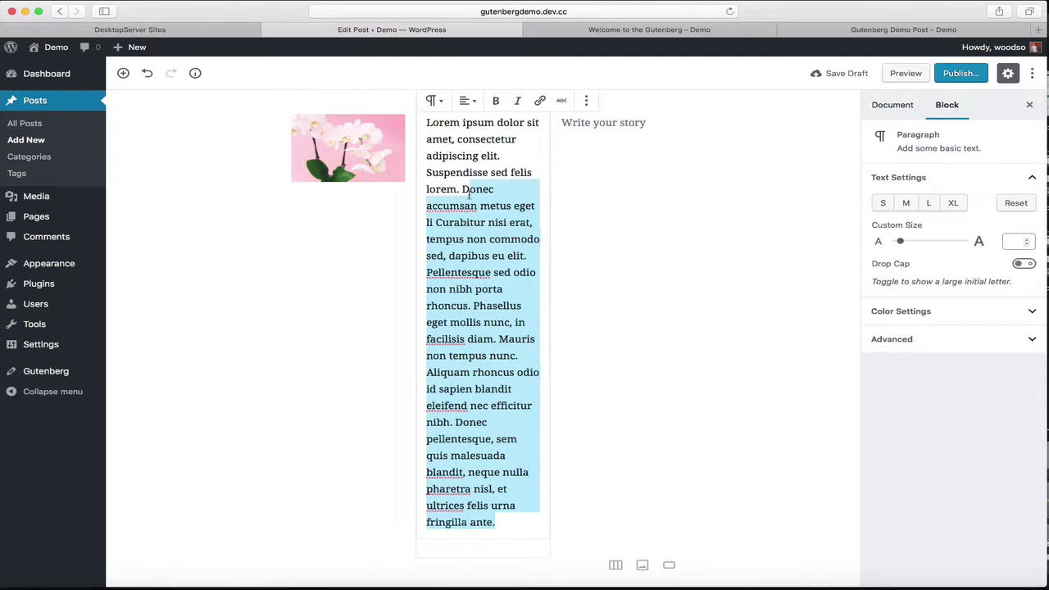
key("BackSpace")
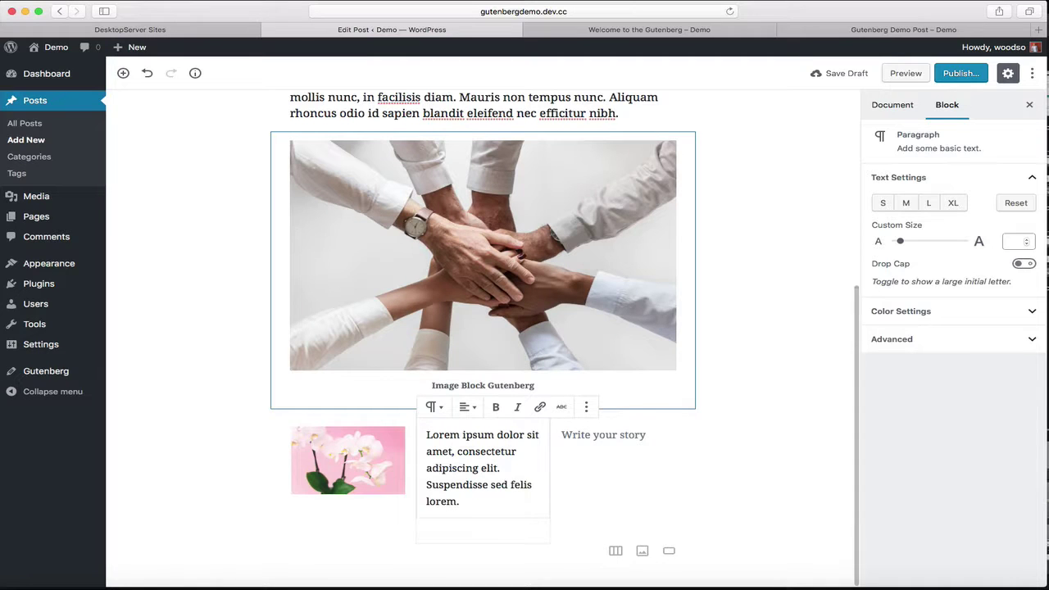
Step: Insert an Image block into the third column with the joined-hands picture from the media library, and deselect it
left_click(661, 439)
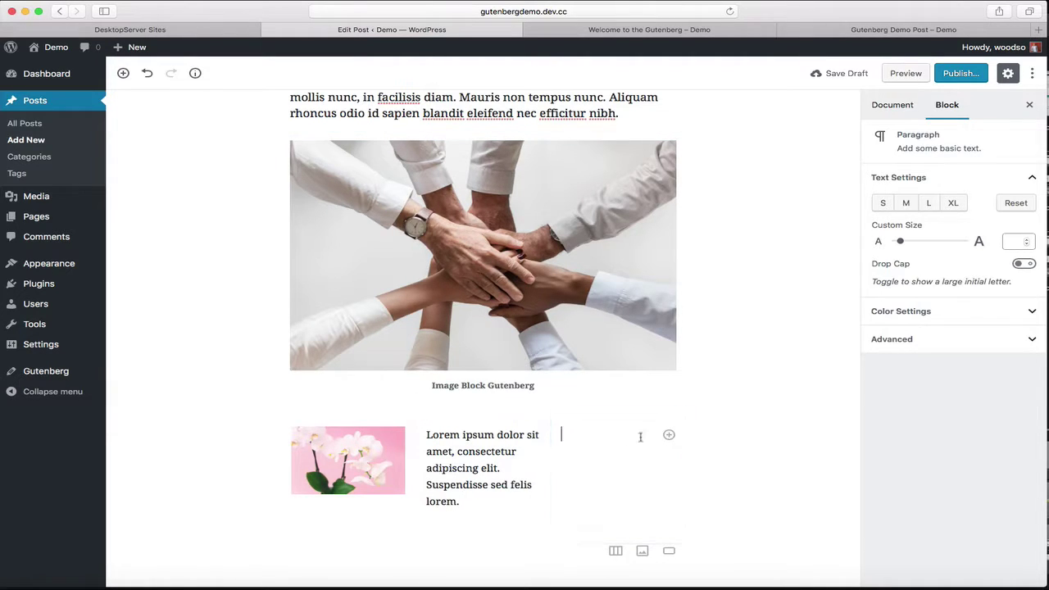
left_click(669, 435)
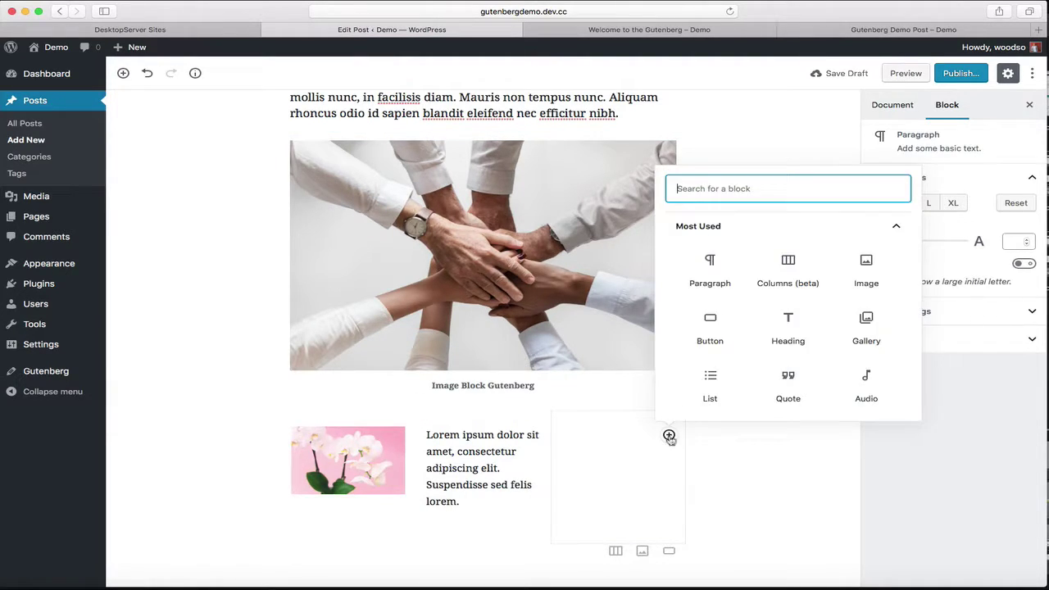
left_click(860, 278)
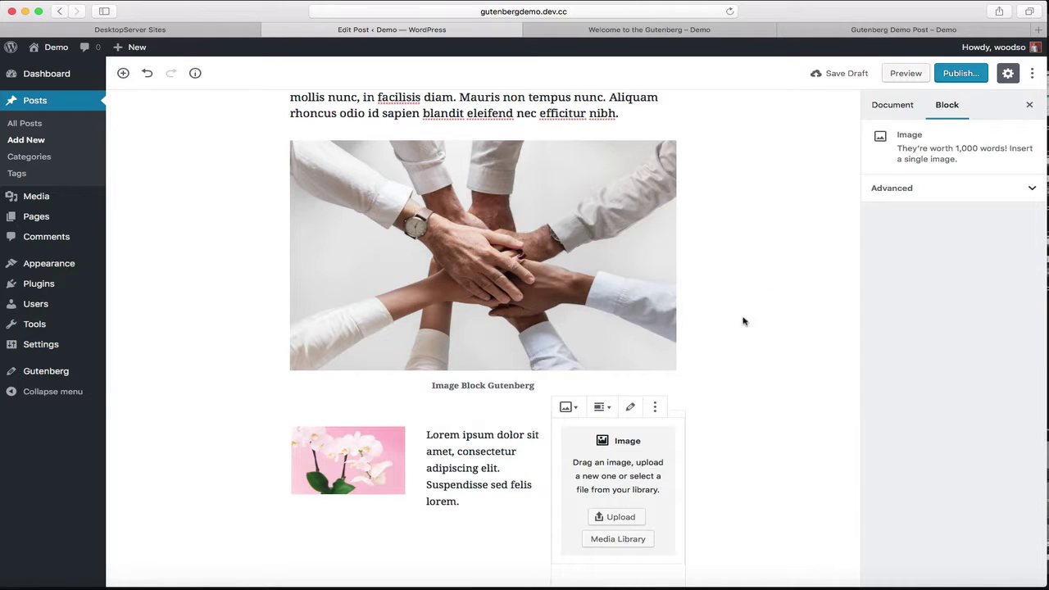
left_click(616, 540)
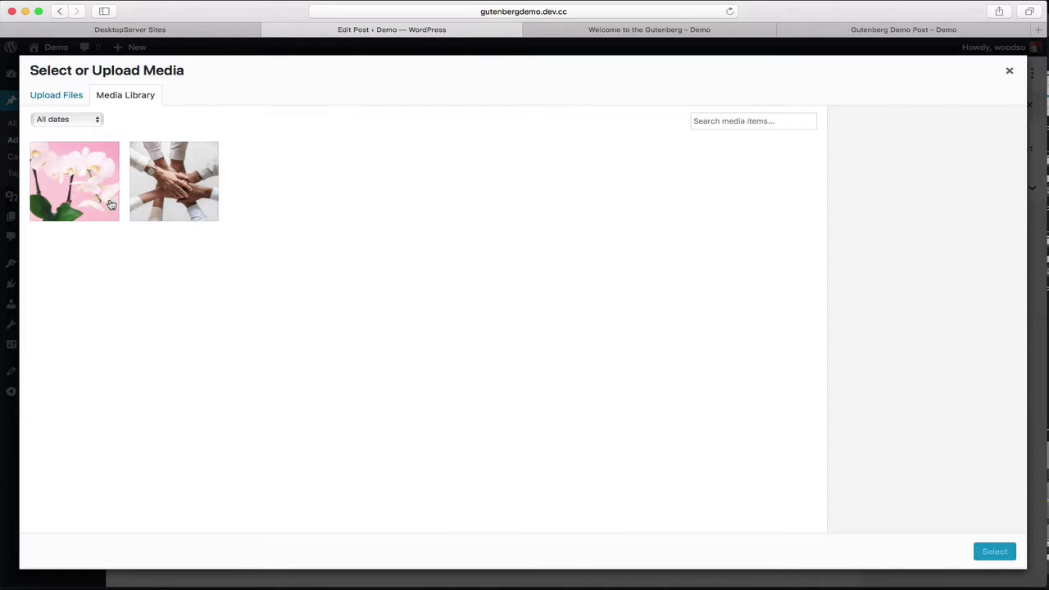
left_click(175, 202)
left_click(994, 555)
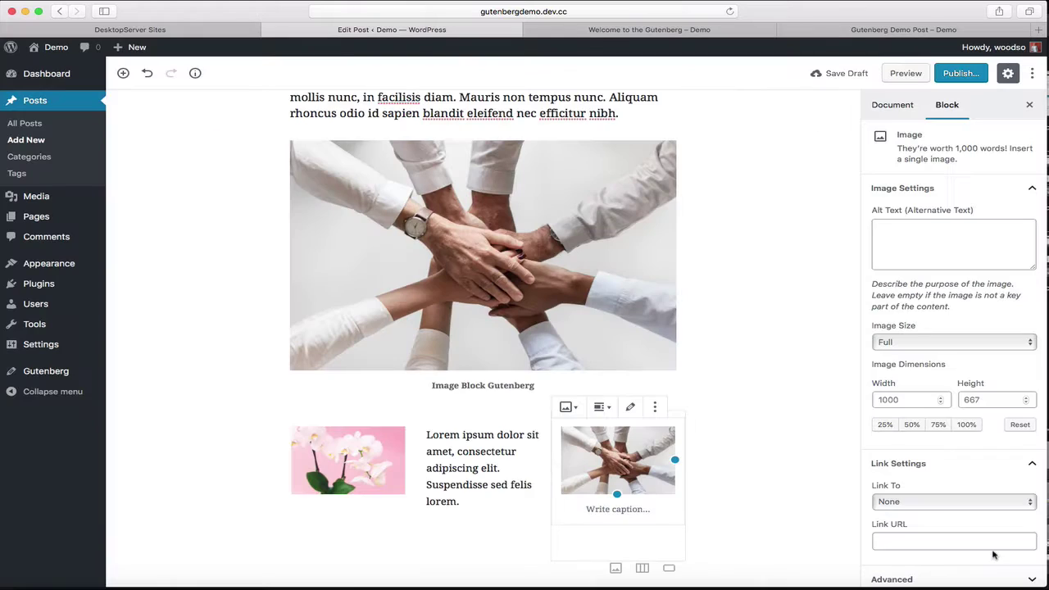
left_click(788, 484)
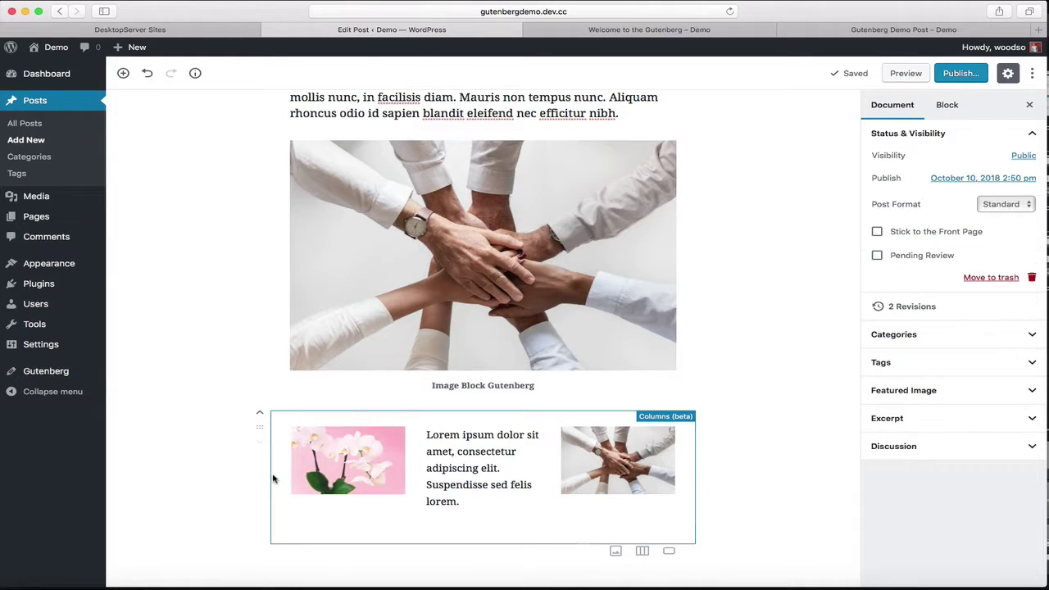
Step: Try the Columns block with 4 columns, and set it back to 3
left_click(274, 479)
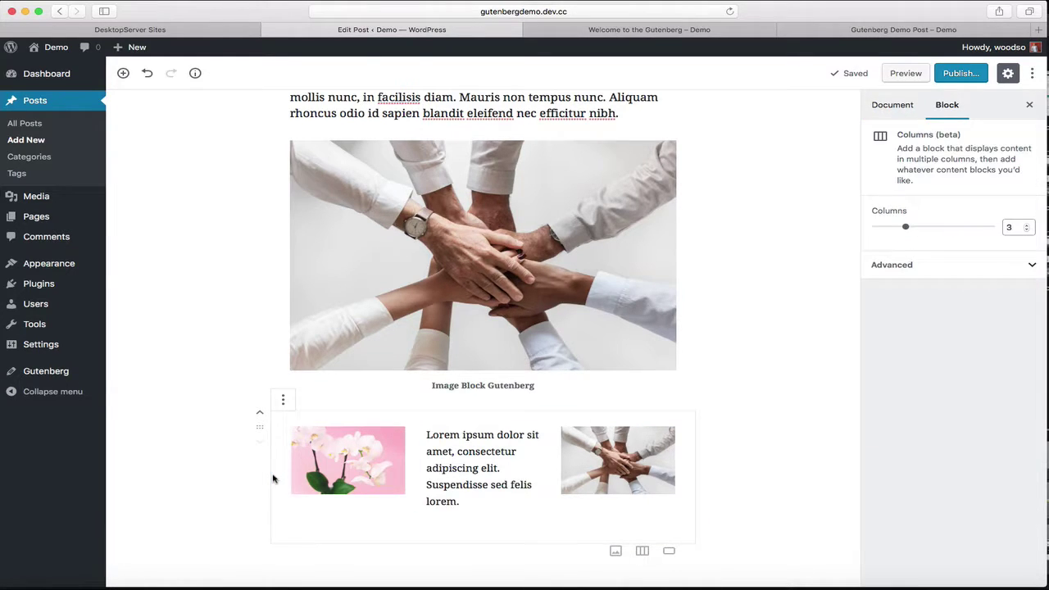
left_click(1024, 226)
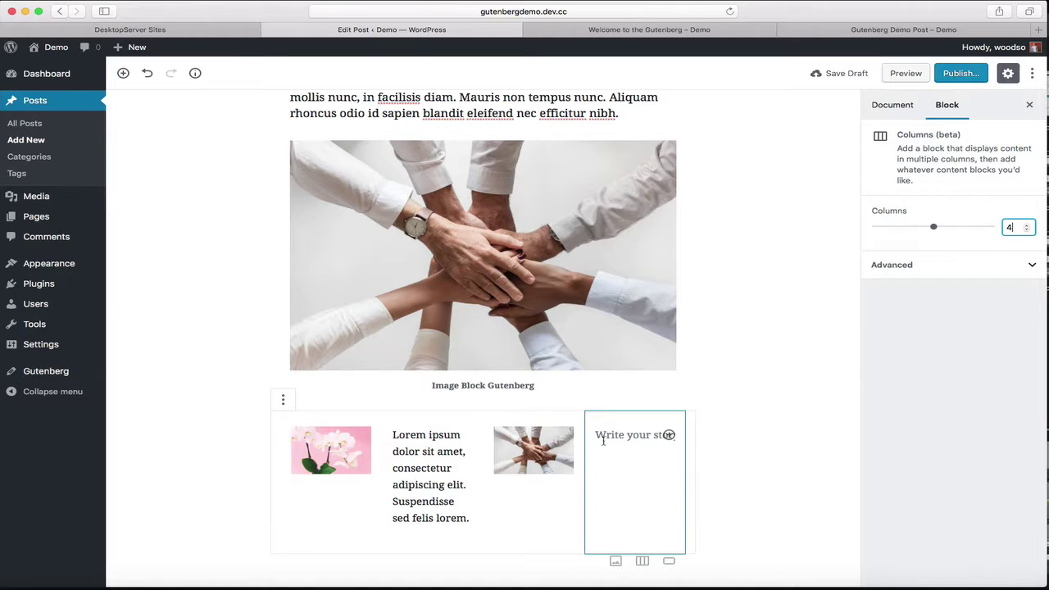
left_click(1023, 233)
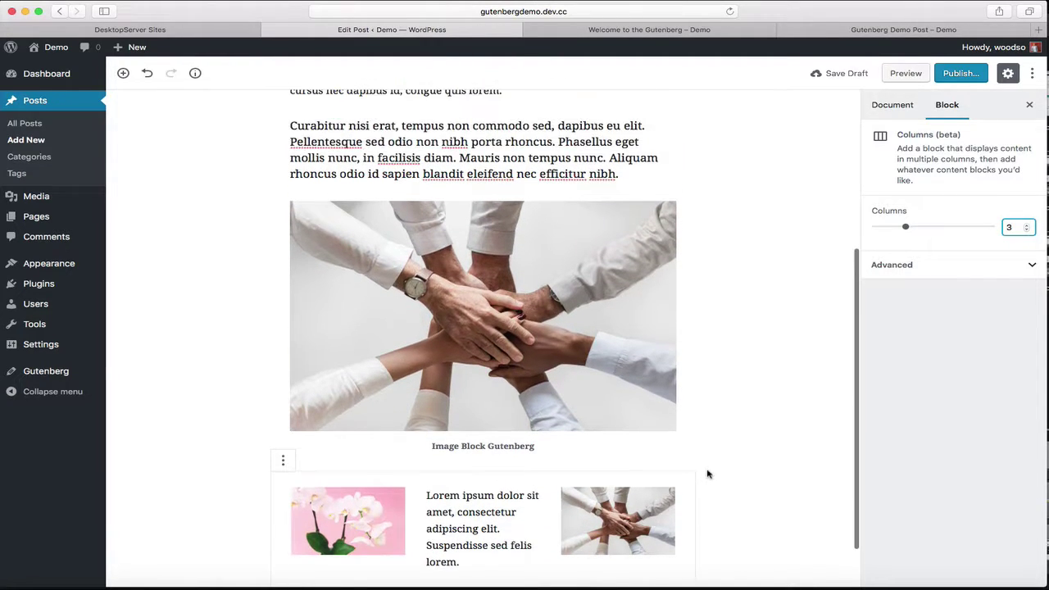
Step: Look at the block types offered below the Columns block and start an empty paragraph there
left_click(260, 552)
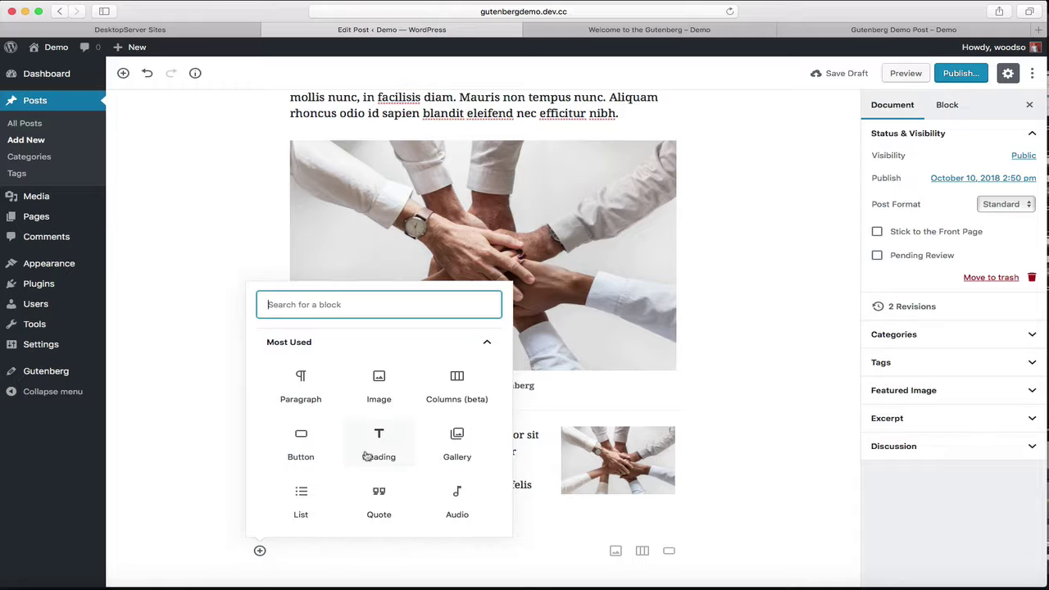
left_click(309, 554)
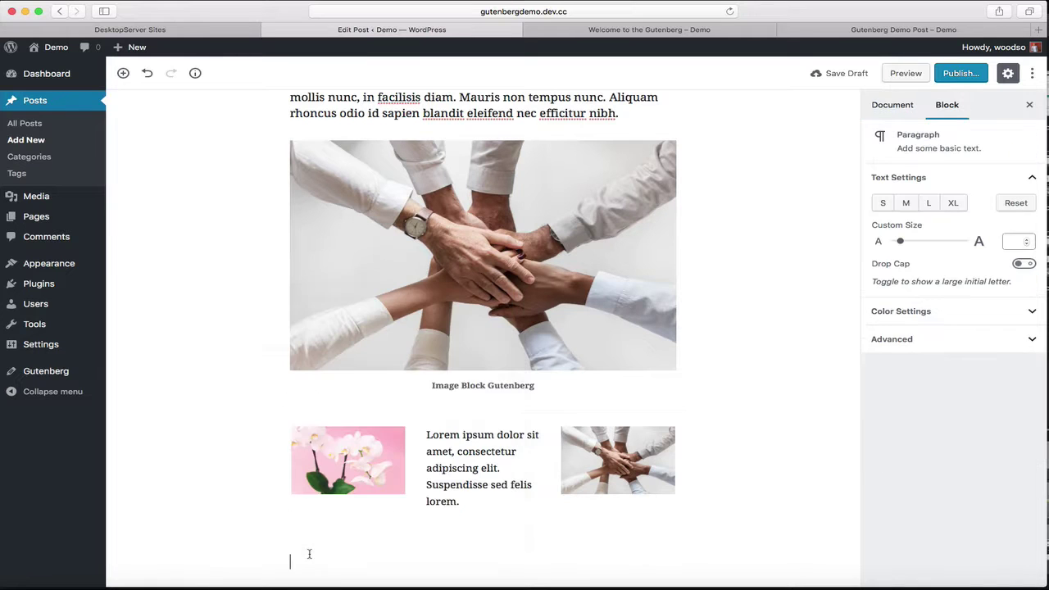
Step: Try to add a block directly above the paragraph beginning "Curabitur nisi erat"
scroll(480, 369, "up", 5)
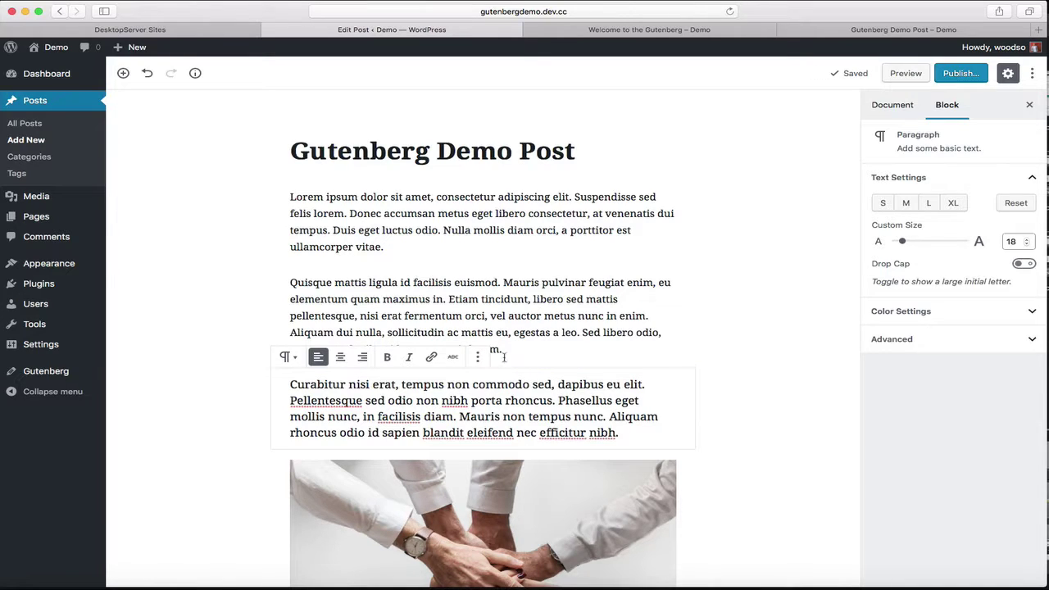
left_click(182, 366)
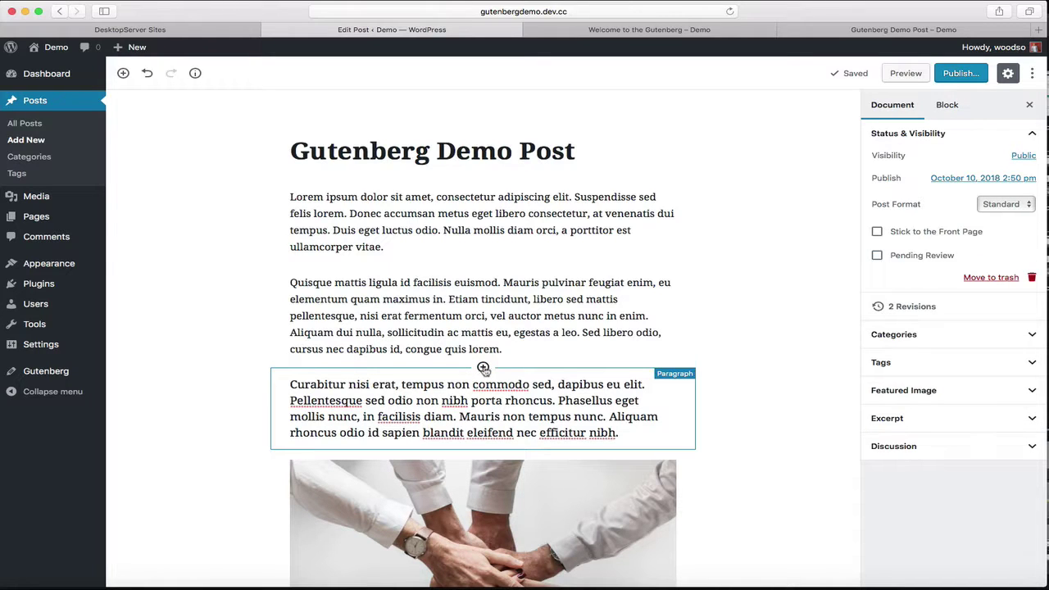
left_click(484, 368)
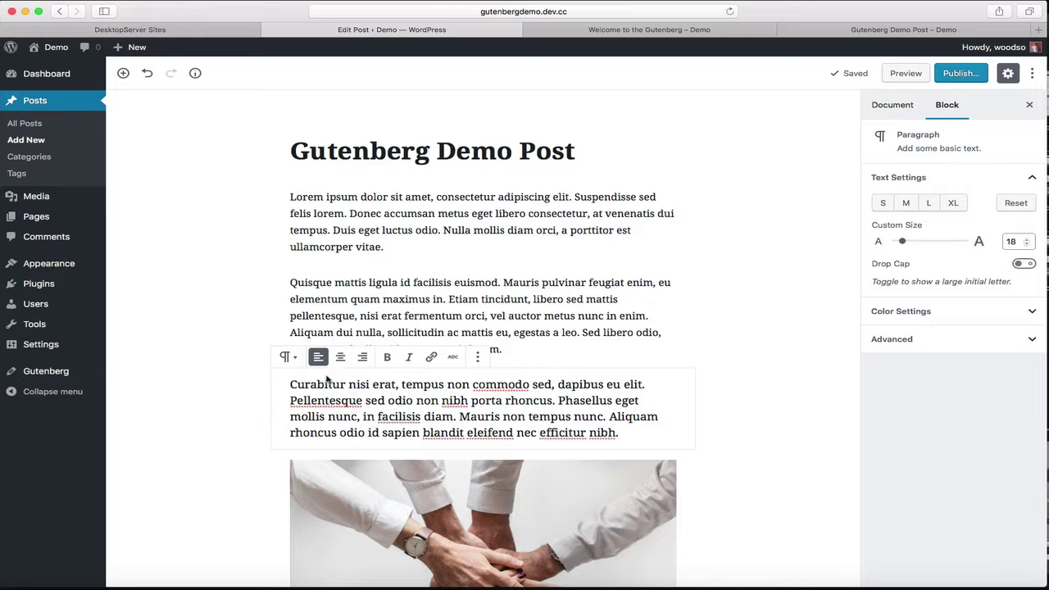
left_click(476, 358)
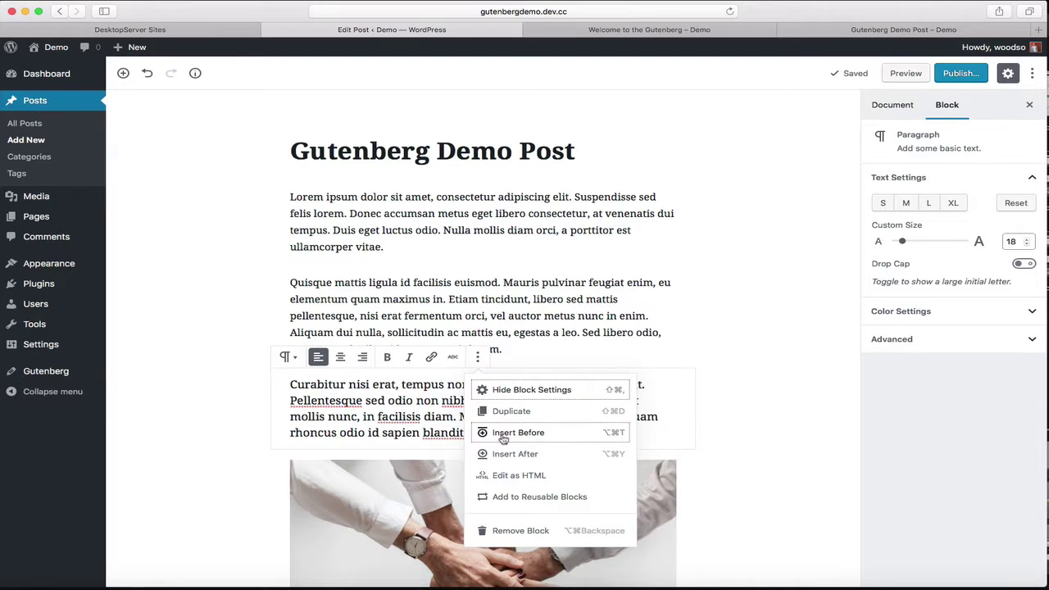
left_click(506, 368)
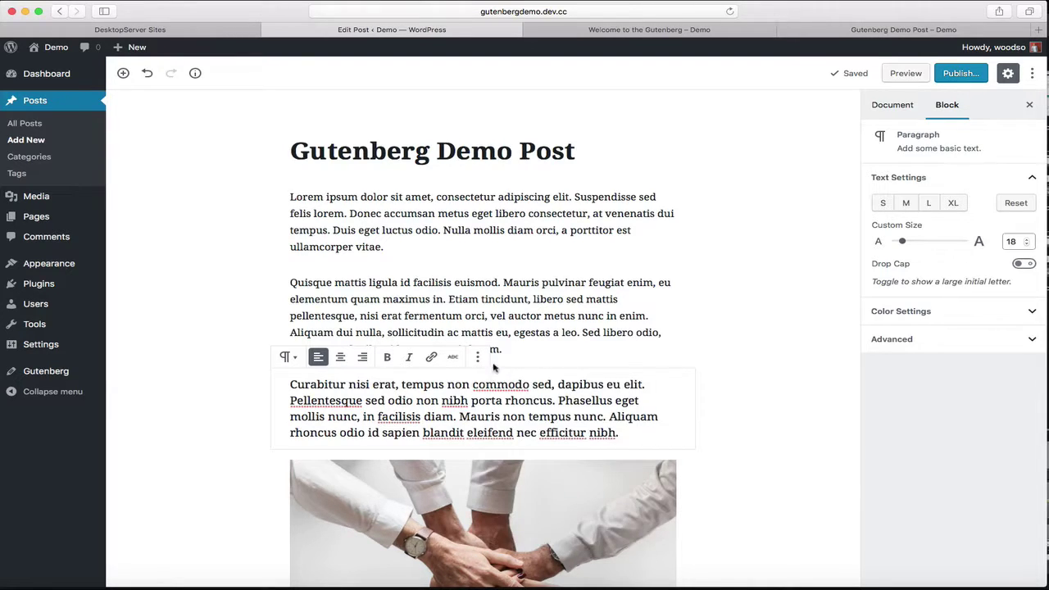
left_click(483, 377)
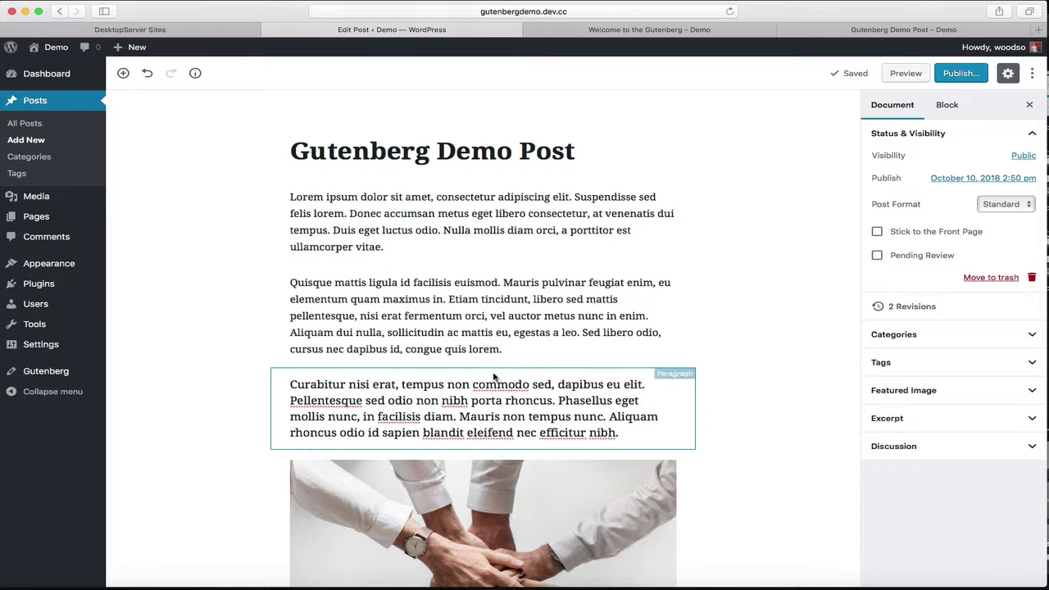
Step: Insert an empty block before the paragraph beginning "Curabitur nisi erat"
left_click(483, 371)
left_click(479, 361)
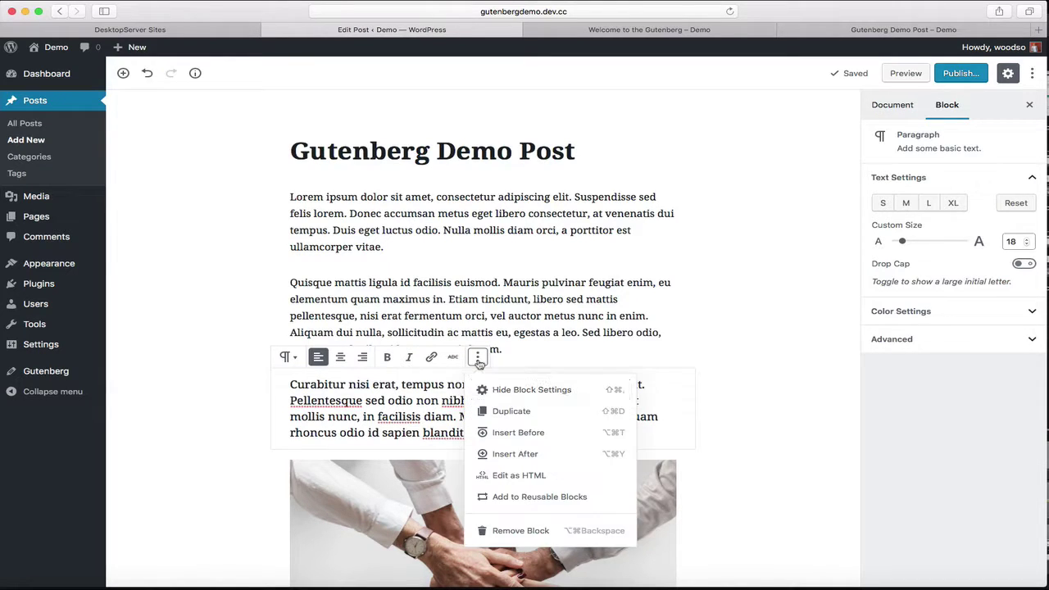
left_click(534, 434)
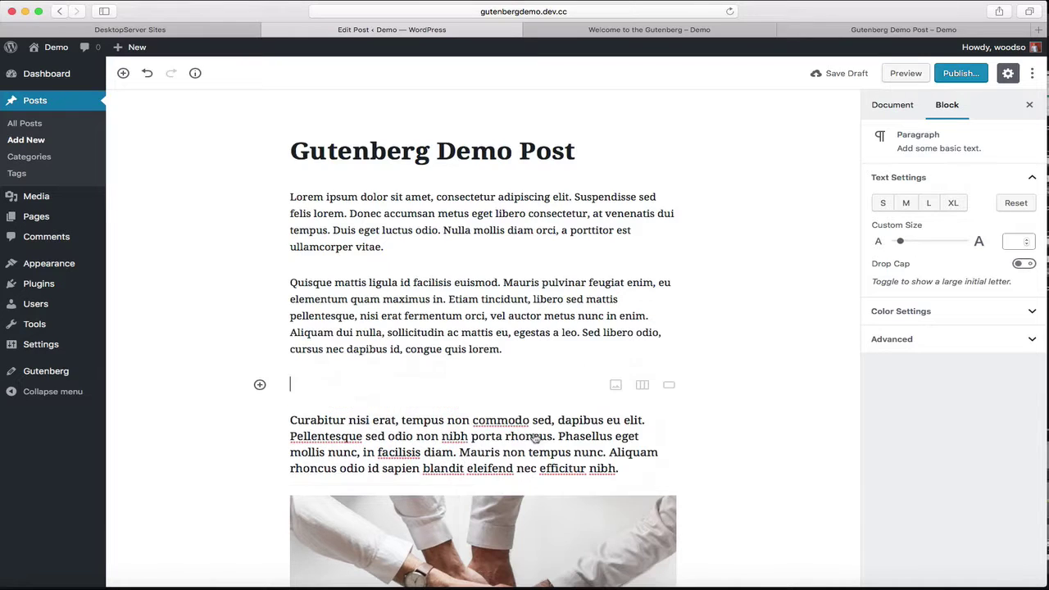
Step: Make the new empty block a Heading reading "Image and Column Demo"
left_click(260, 385)
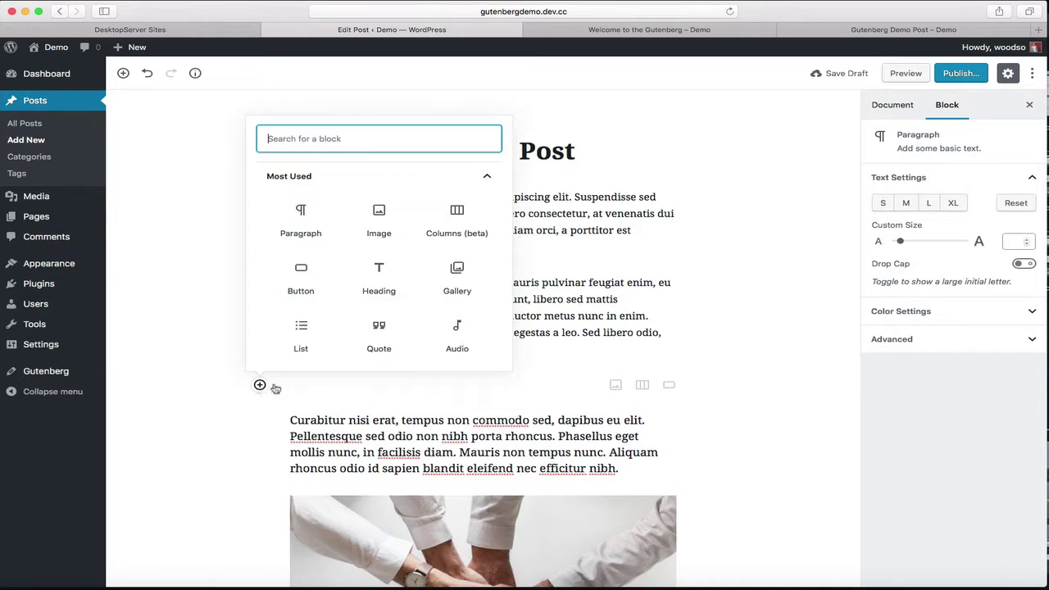
left_click(379, 279)
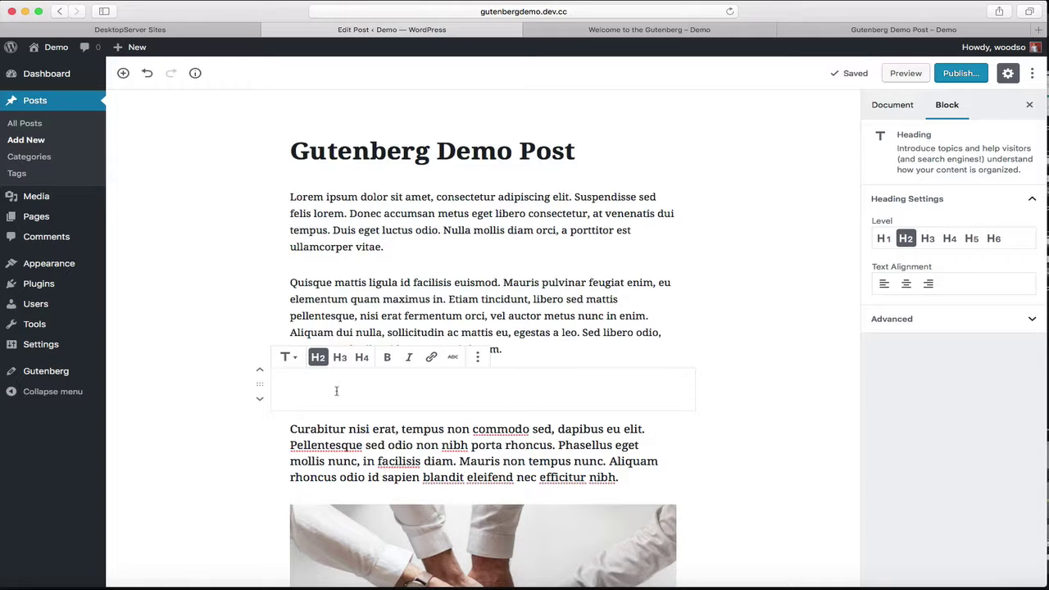
type("Image a")
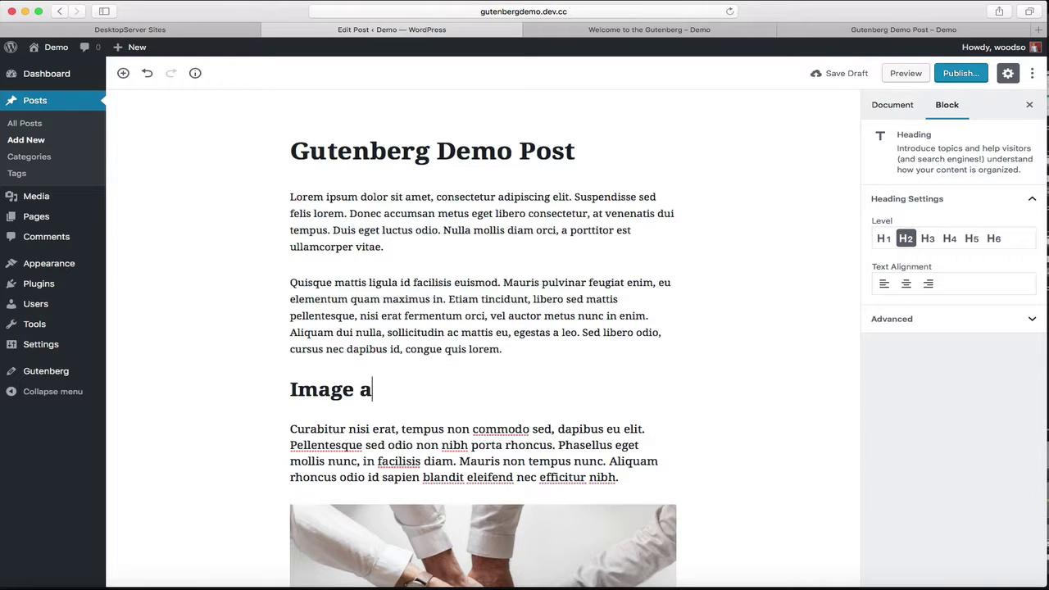
type("nd Column Demo")
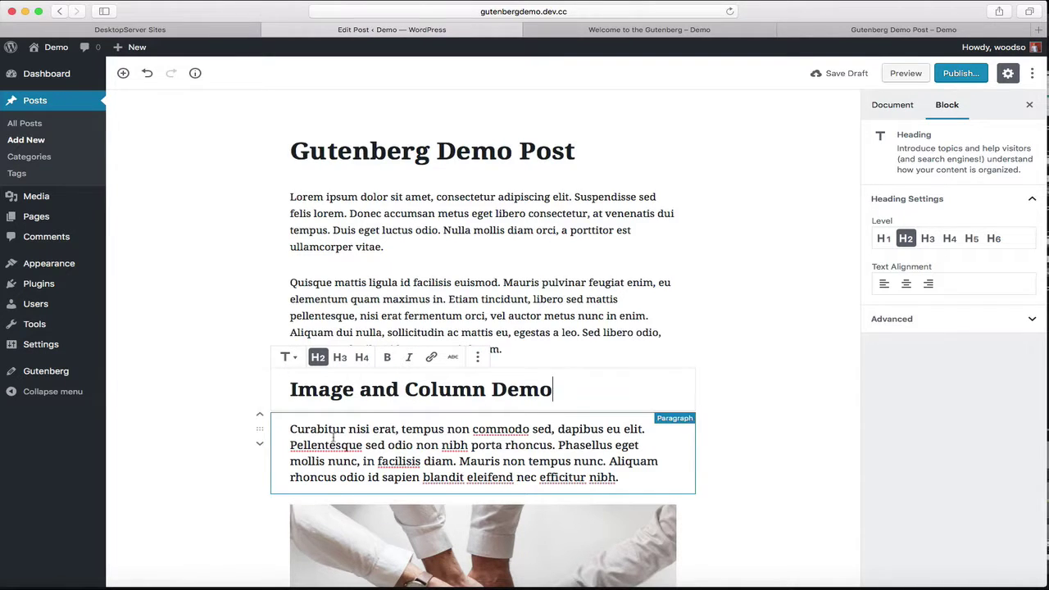
Step: Insert an empty block before the whole Columns block, below the captioned image
scroll(333, 438, "down", 10)
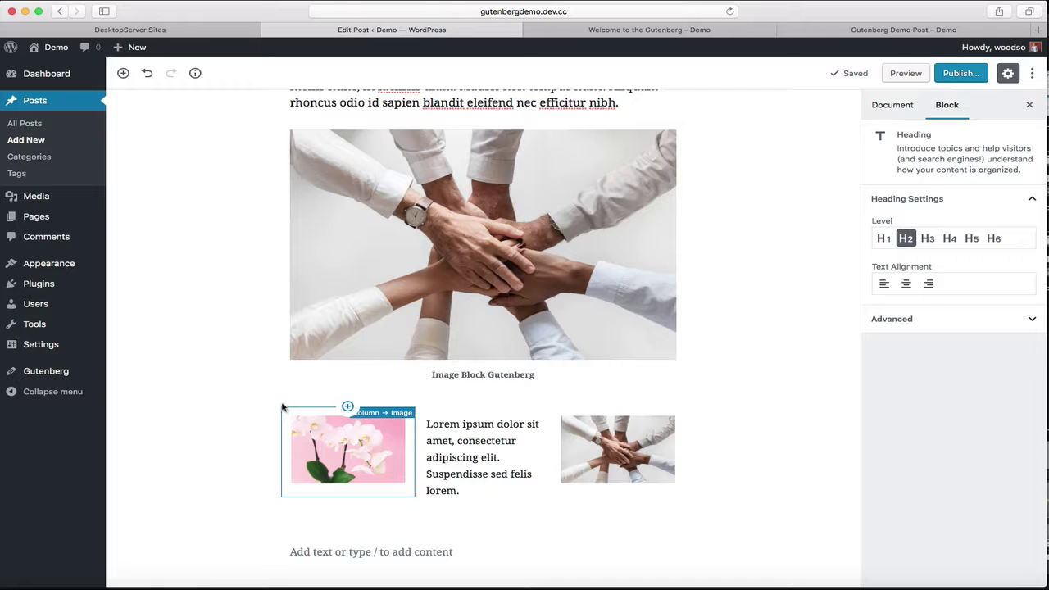
left_click(281, 407)
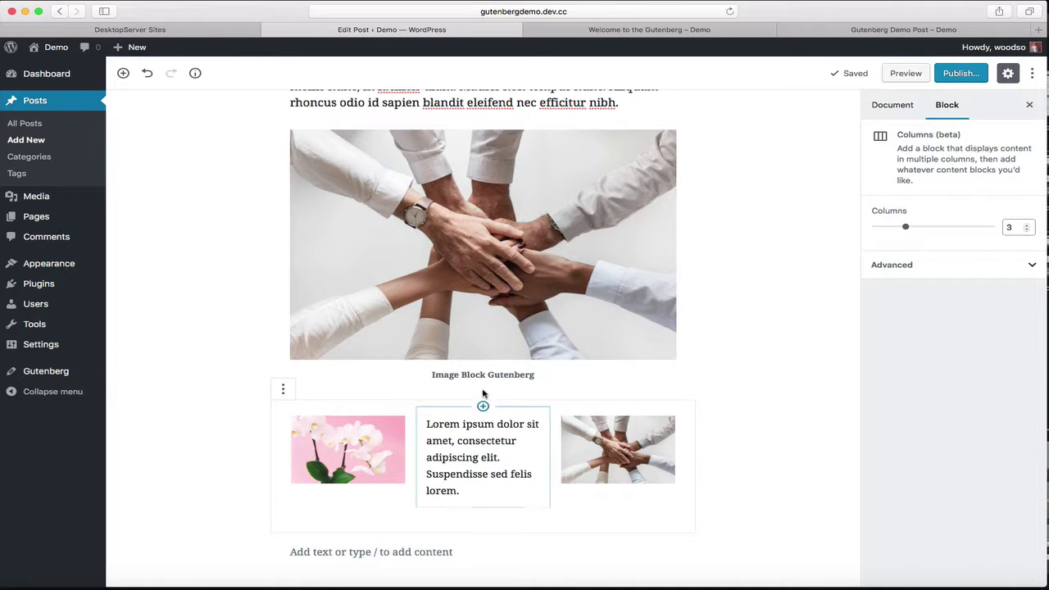
left_click(283, 389)
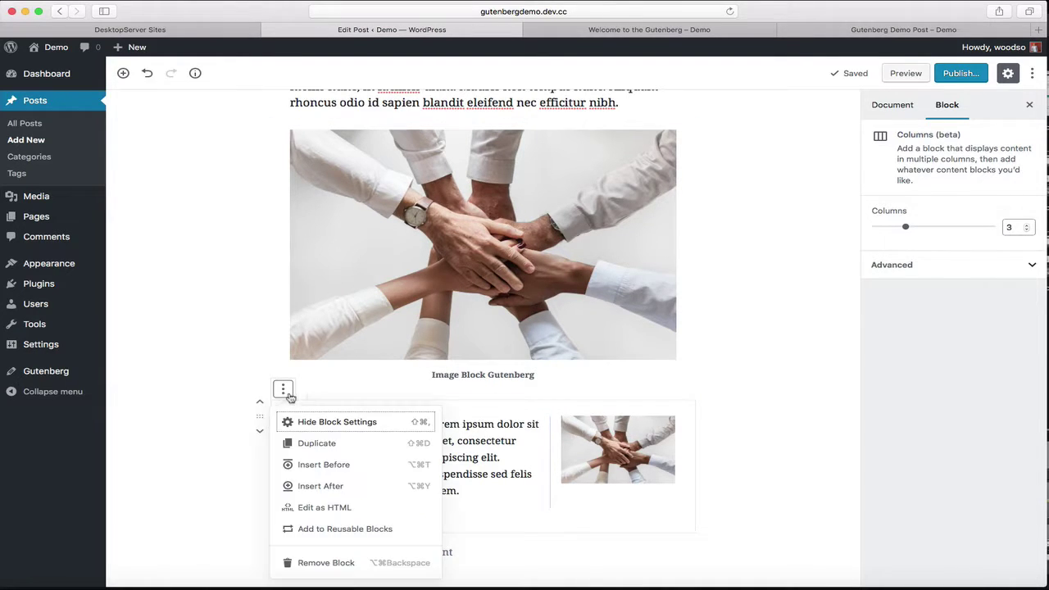
left_click(344, 465)
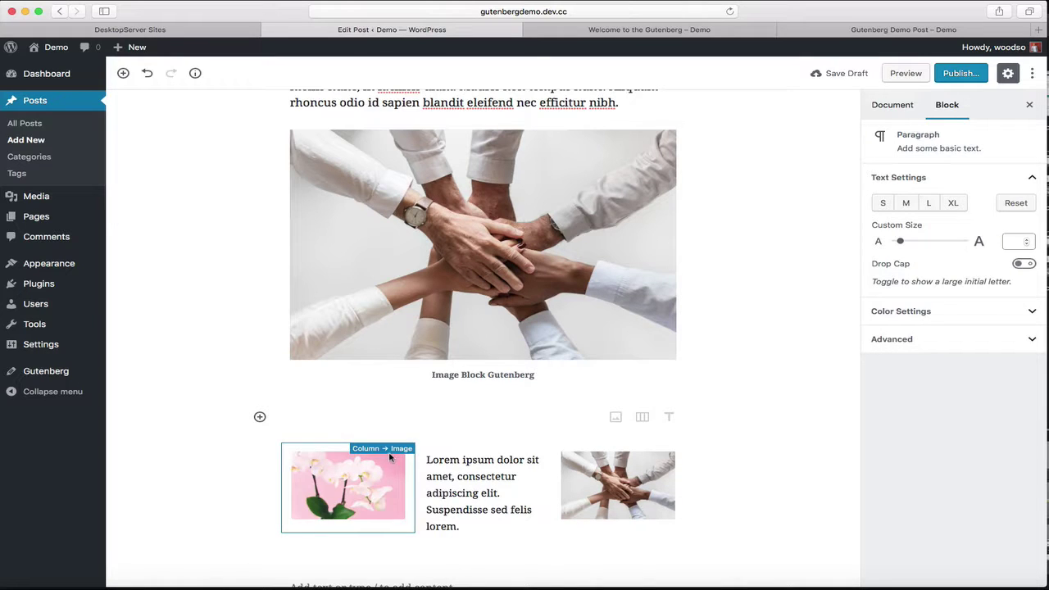
Step: Turn the empty block above the columns into an H3 Heading reading "3 Columns" and save the draft
left_click(259, 416)
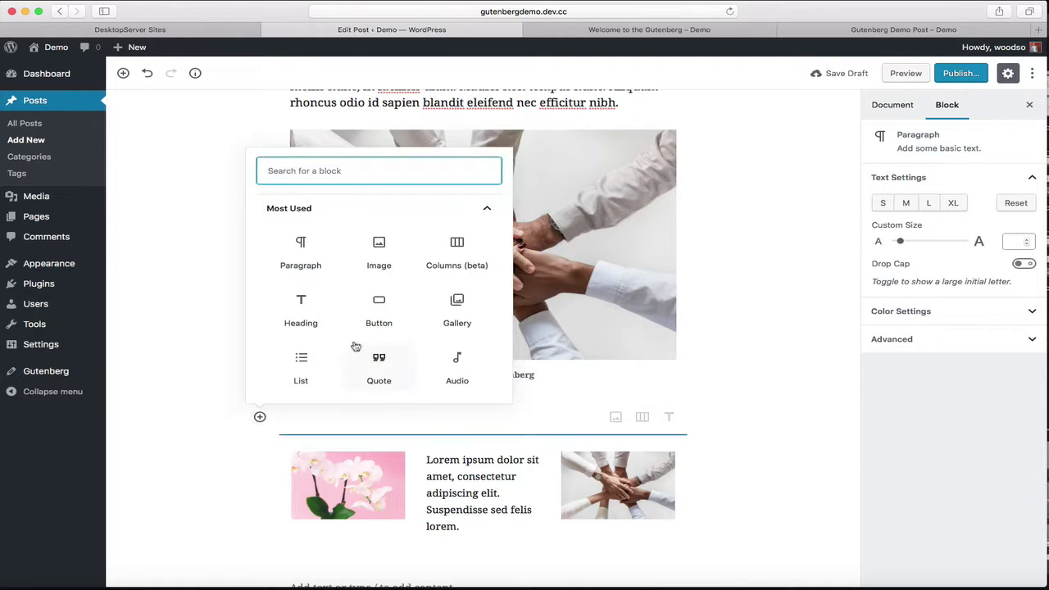
left_click(303, 316)
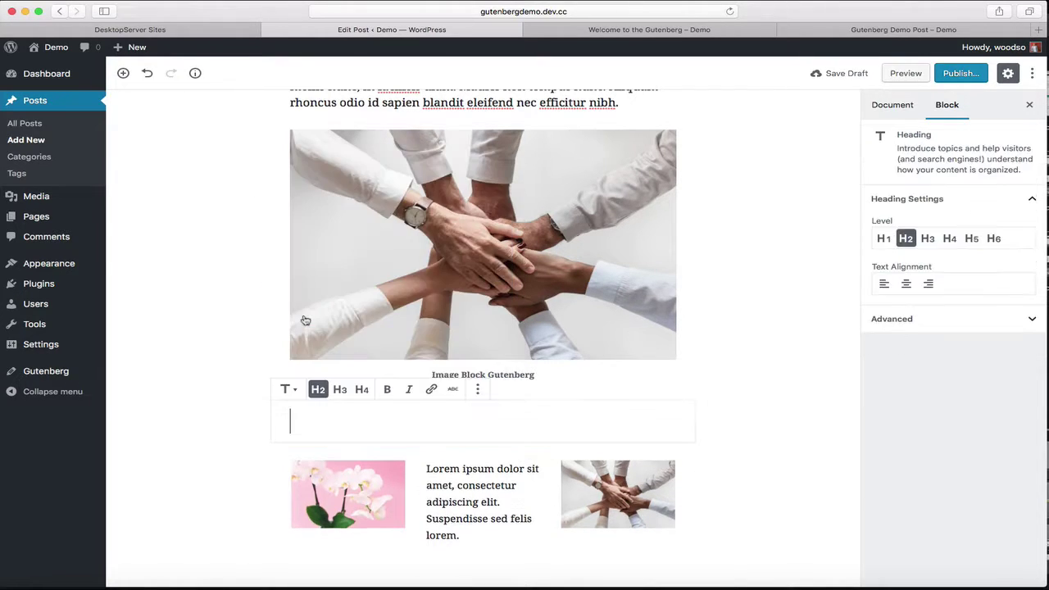
left_click(340, 389)
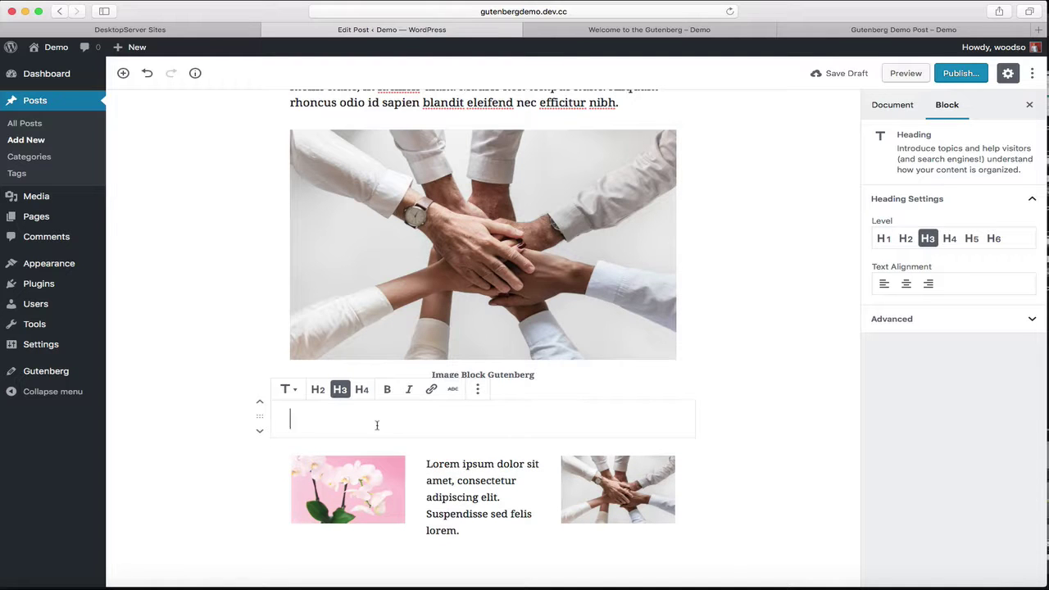
type("C")
key("BackSpace")
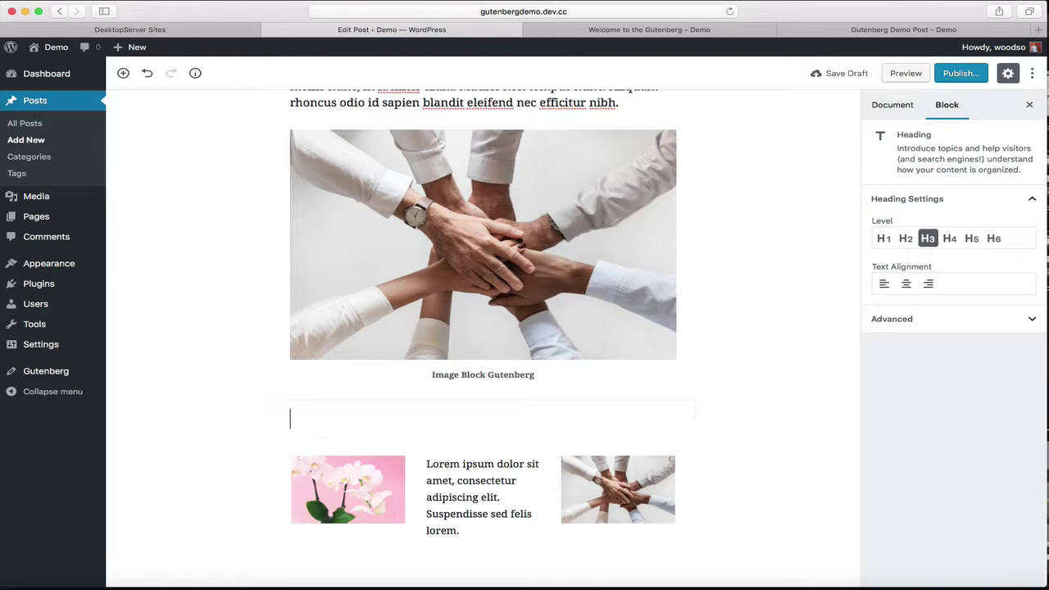
type("3 Col")
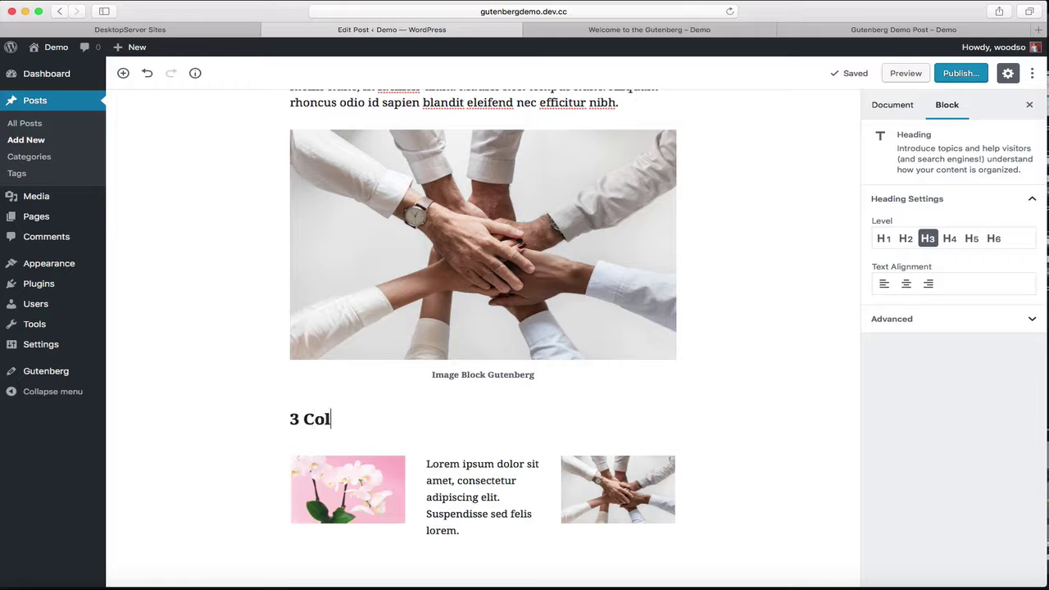
type("umns")
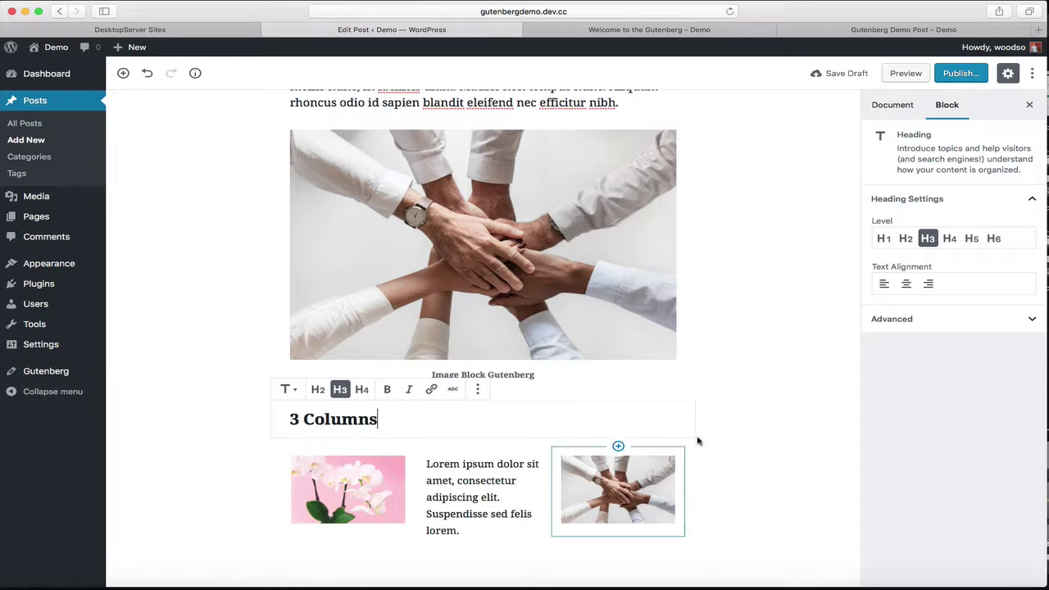
left_click(821, 74)
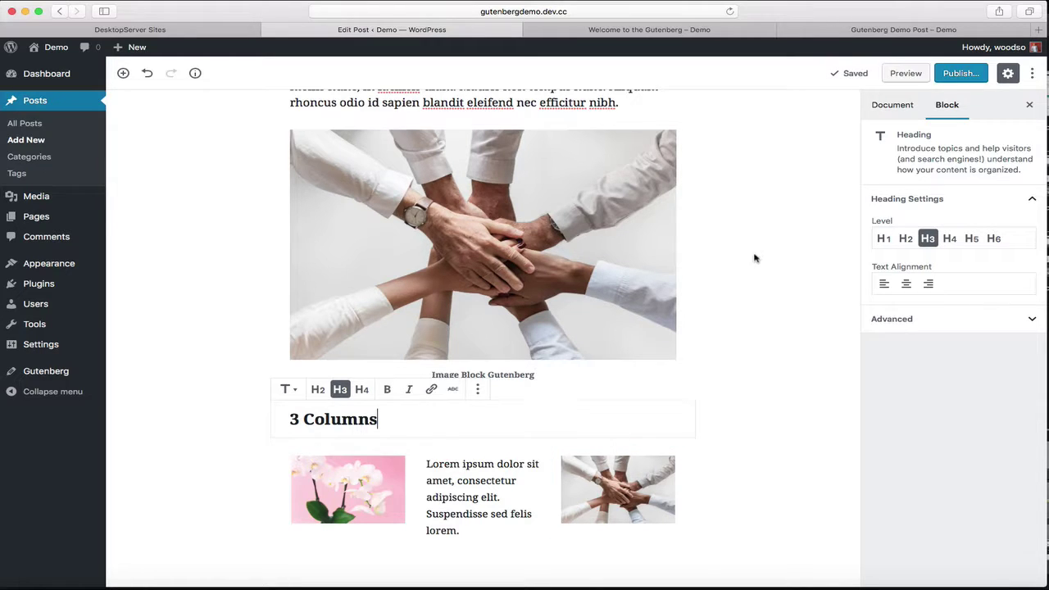
Step: Move the paragraph beginning "Curabitur nisi erat" above the "Image and Column Demo" heading and back below it, and view its additional block options
scroll(752, 258, "up", 5)
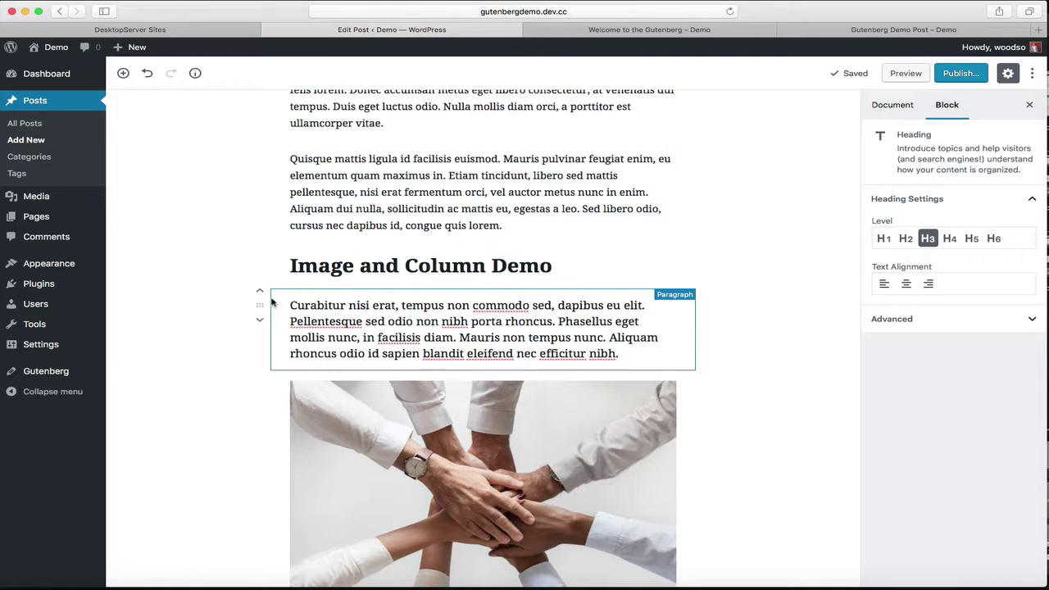
left_click(261, 293)
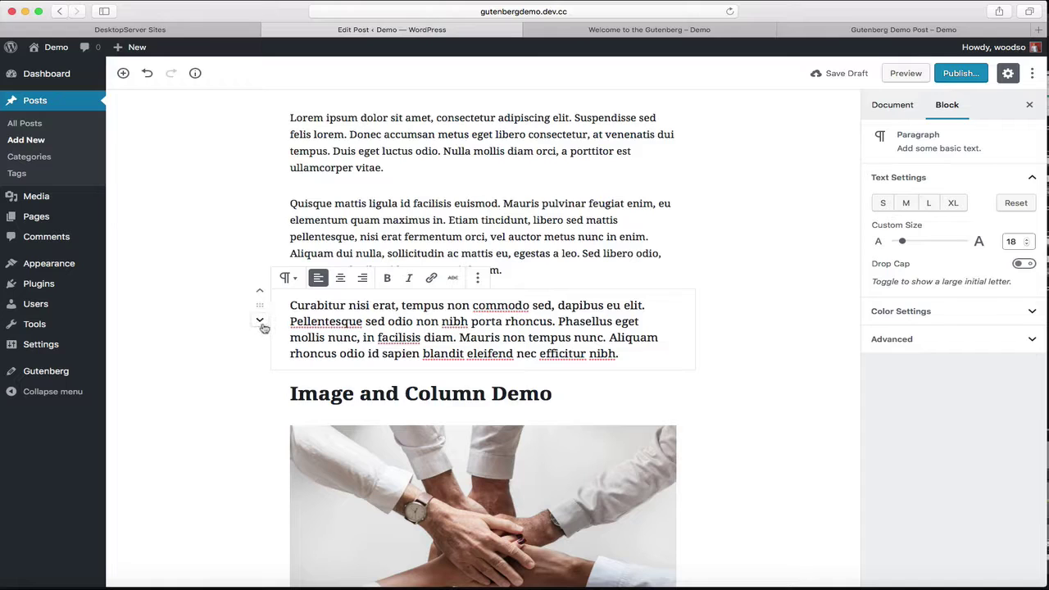
left_click(260, 322)
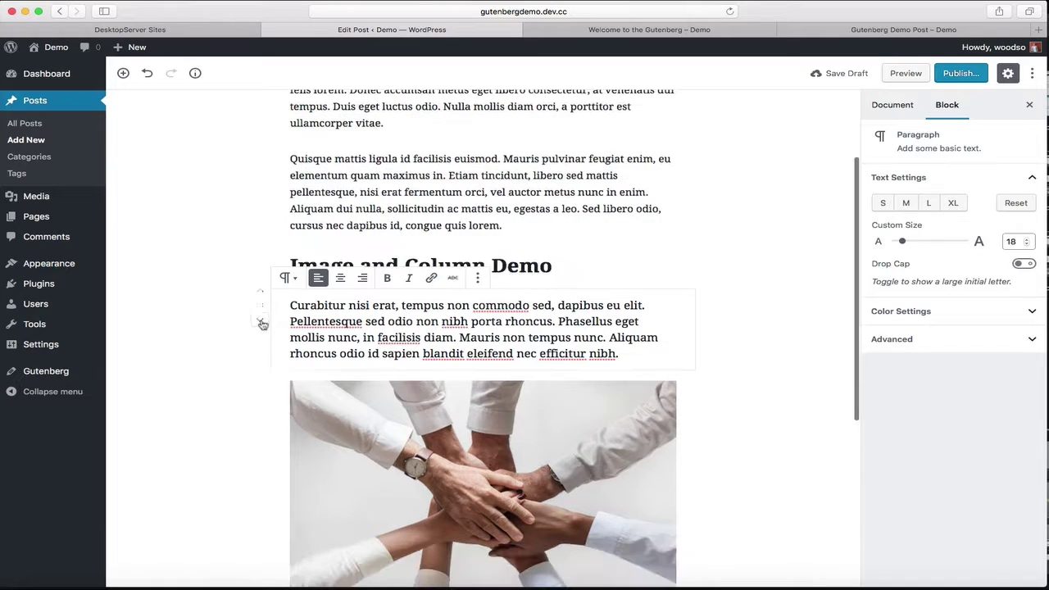
left_click(478, 280)
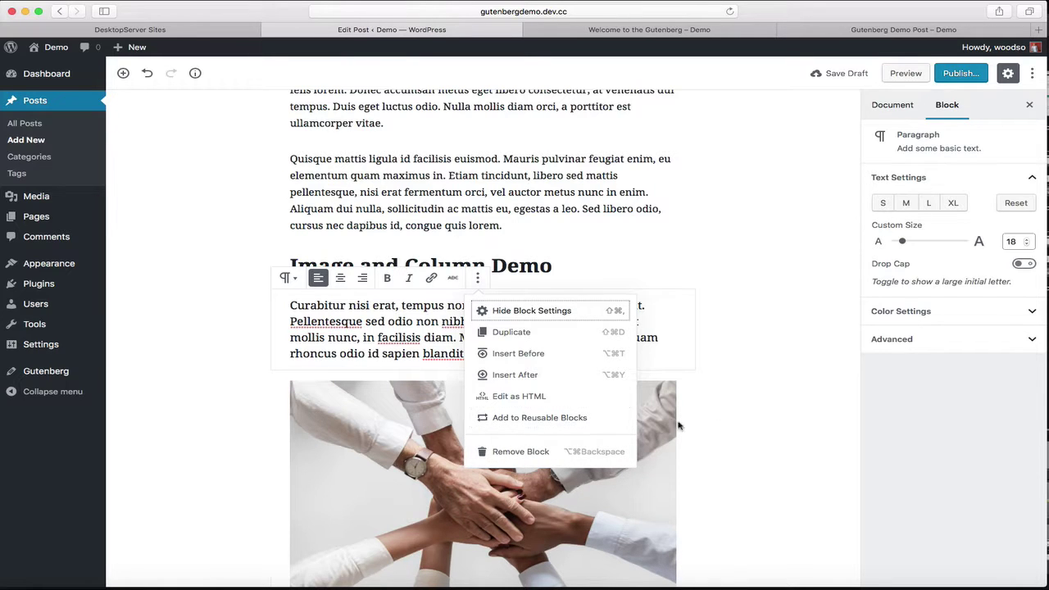
left_click(747, 424)
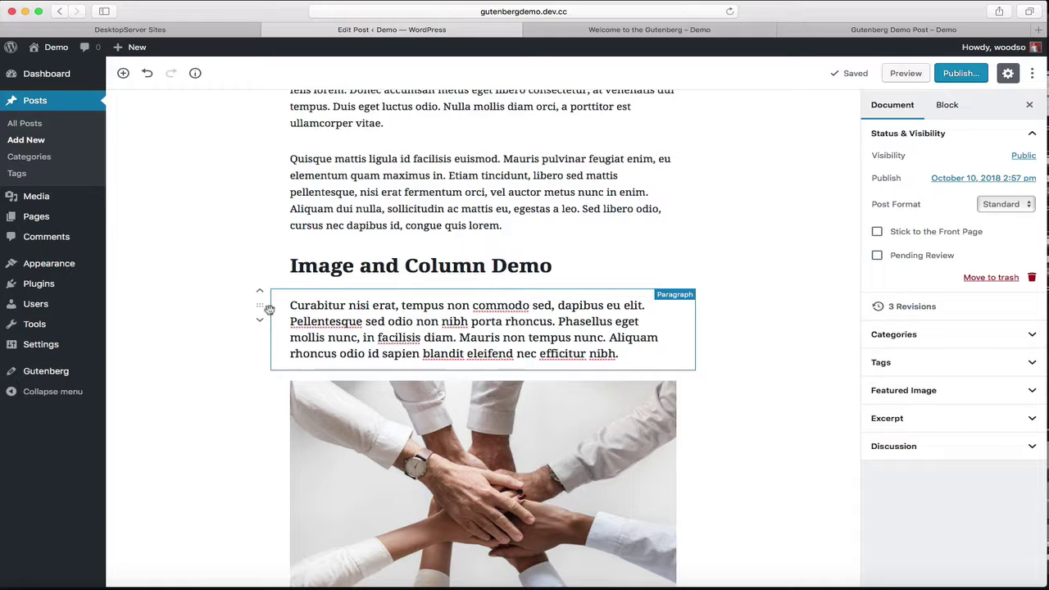
Step: Move the paragraph beginning "Curabitur nisi erat" between the "Lorem ipsum" and "Quisque mattis" paragraphs
left_click(270, 310)
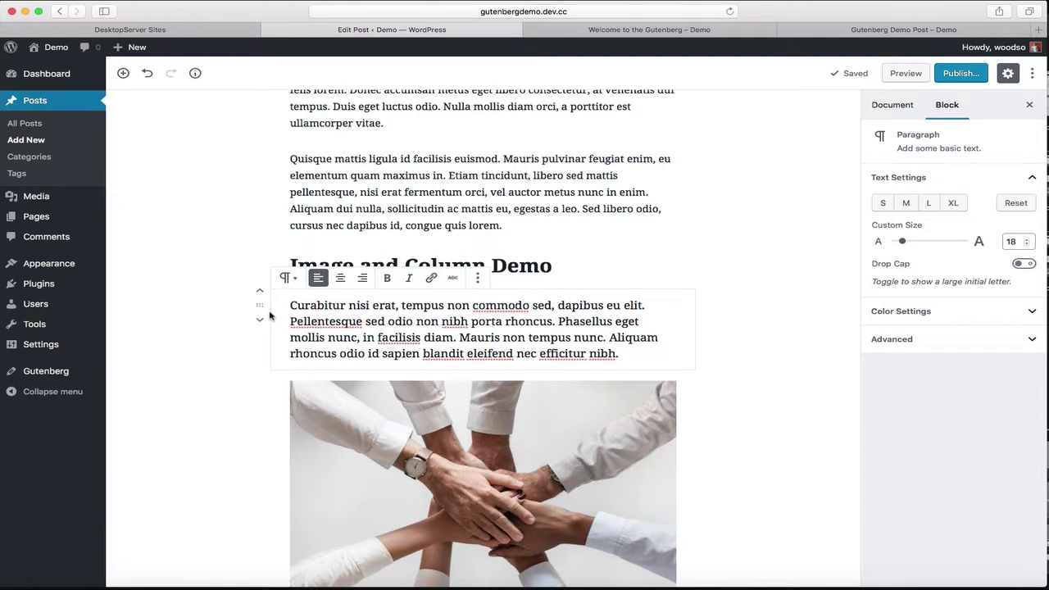
left_click_drag(270, 313, 297, 135)
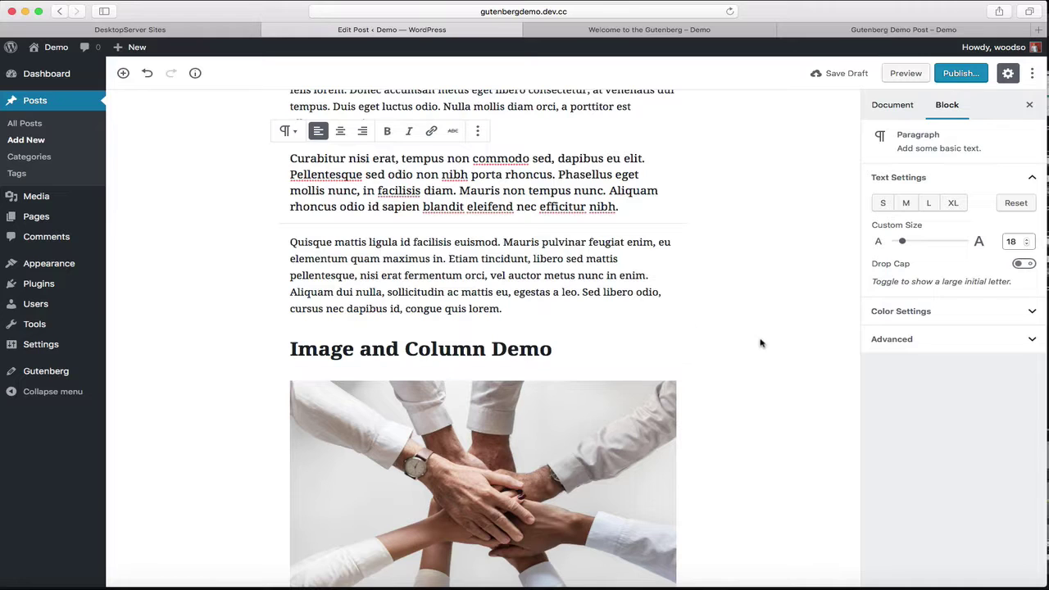
scroll(767, 339, "up", 3)
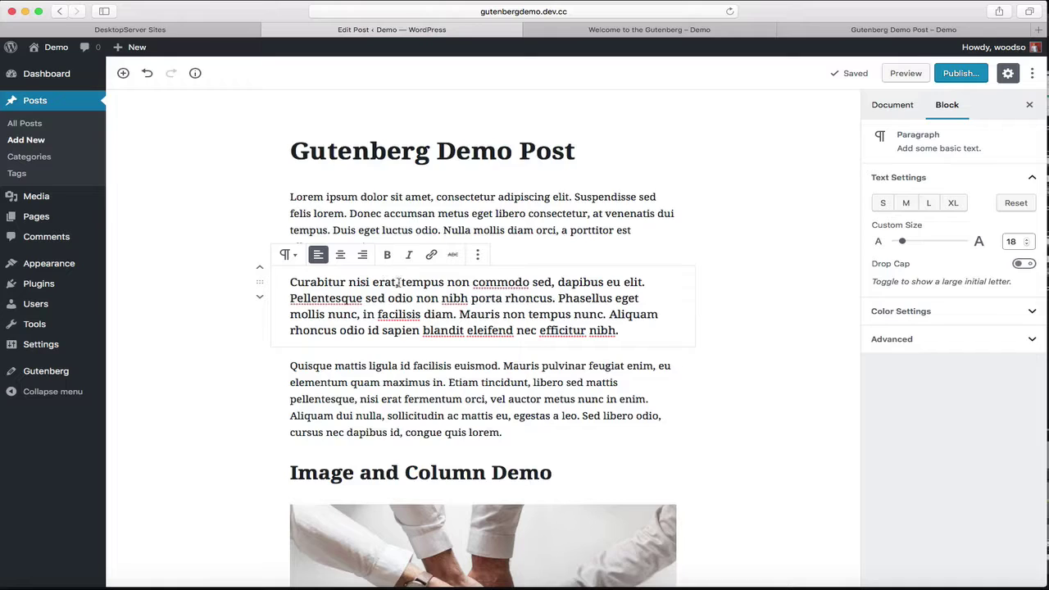
scroll(398, 282, "down", 10)
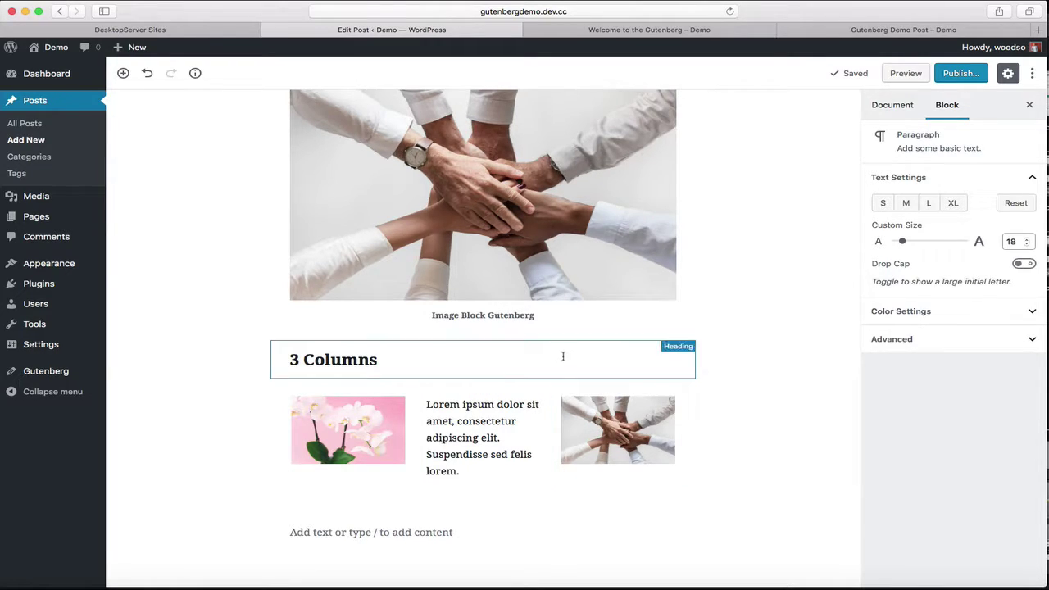
scroll(562, 358, "up", 2)
scroll(563, 358, "up", 3)
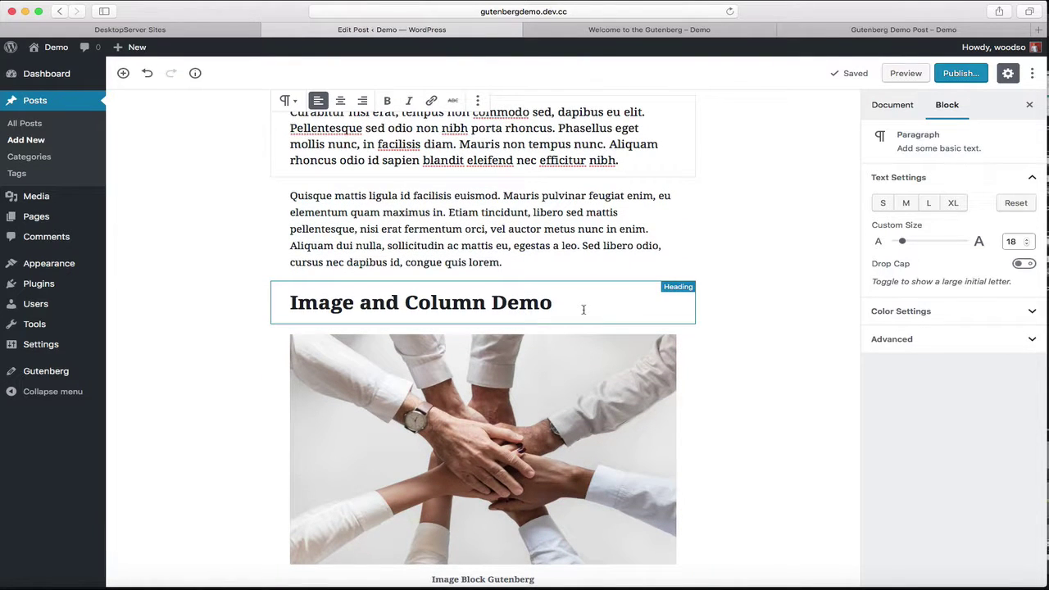
scroll(583, 309, "up", 2)
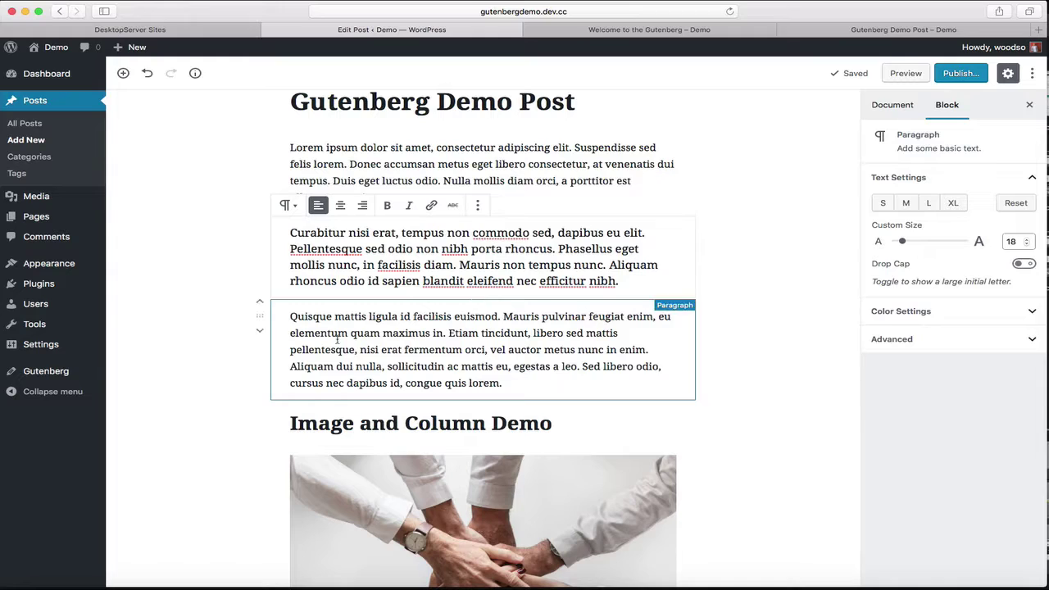